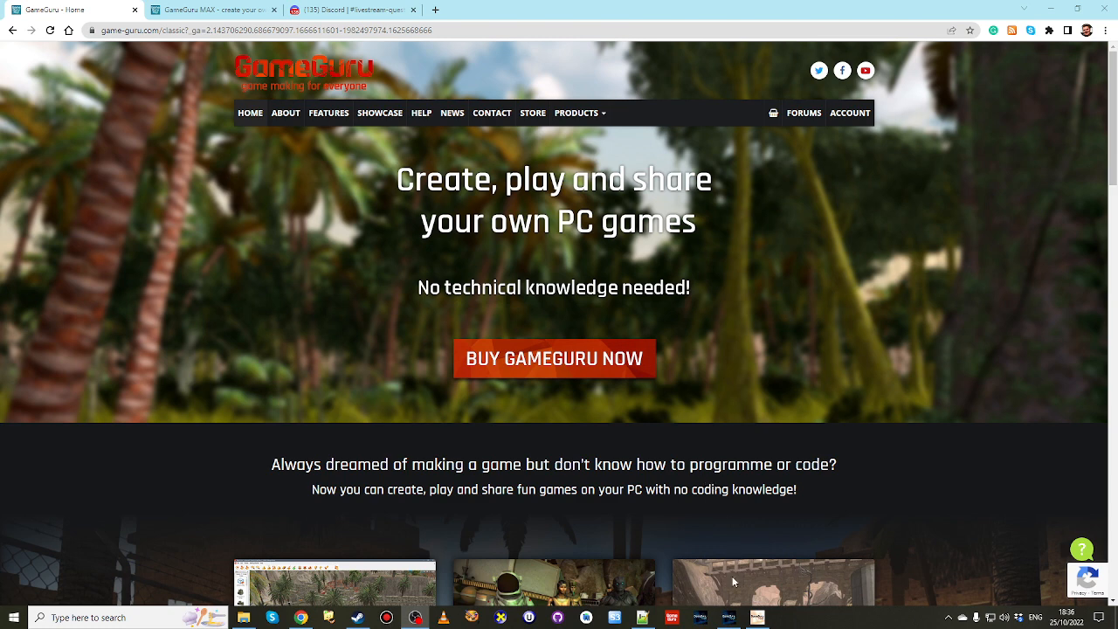
# Switch to the GameGuru Building Editor and change the texture folder to the "wooden structures" folder under texturebank's user folder.
pyautogui.click(757, 618)
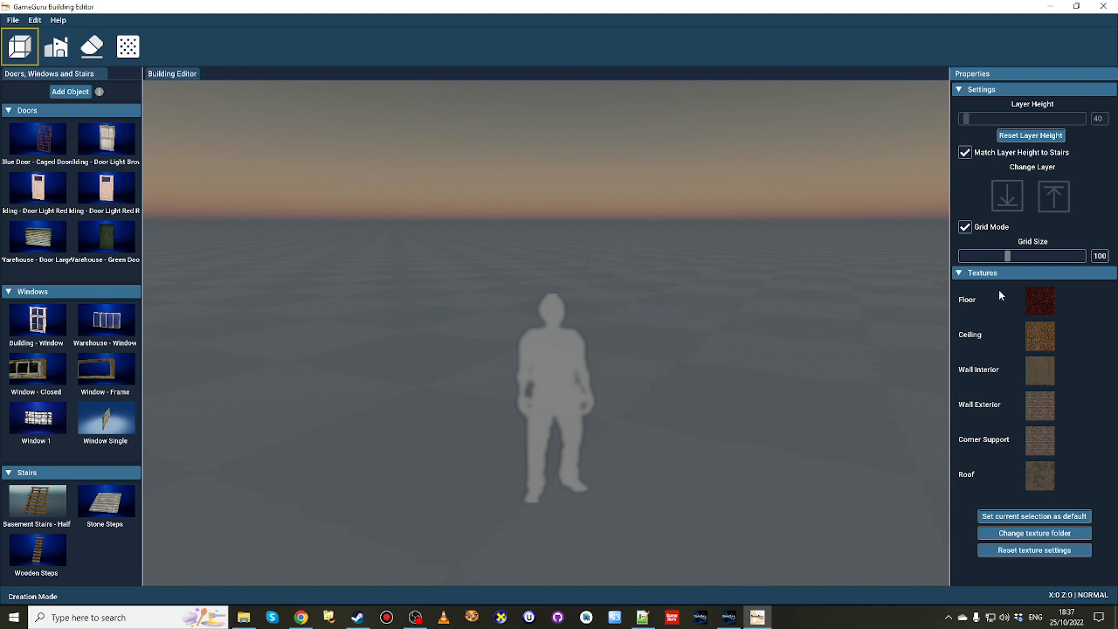
pyautogui.moveTo(1043, 310)
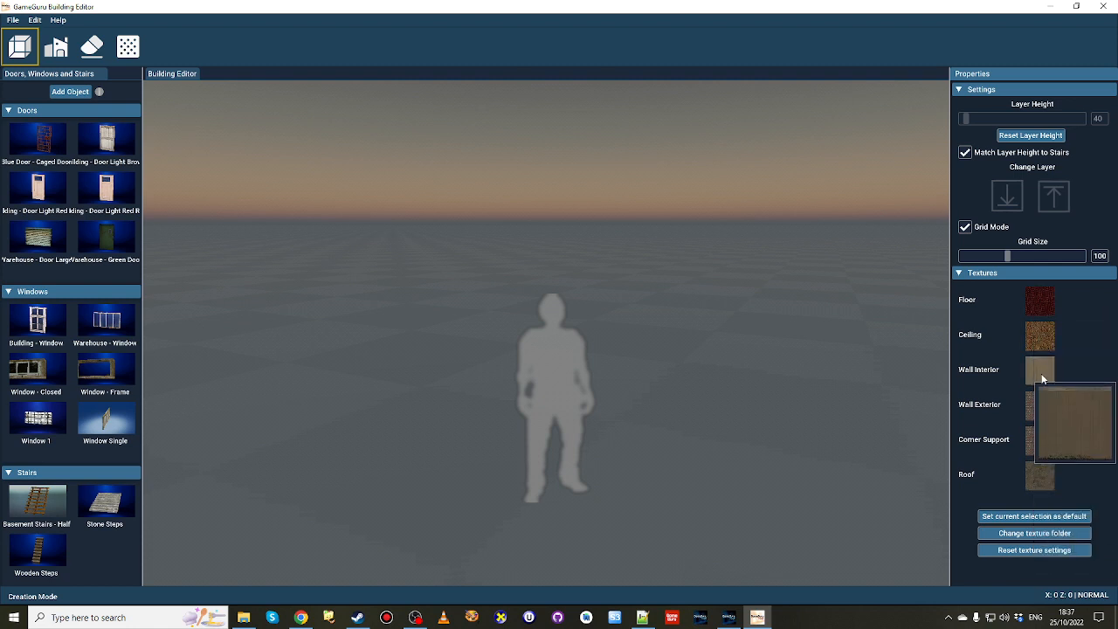
pyautogui.moveTo(1037, 473)
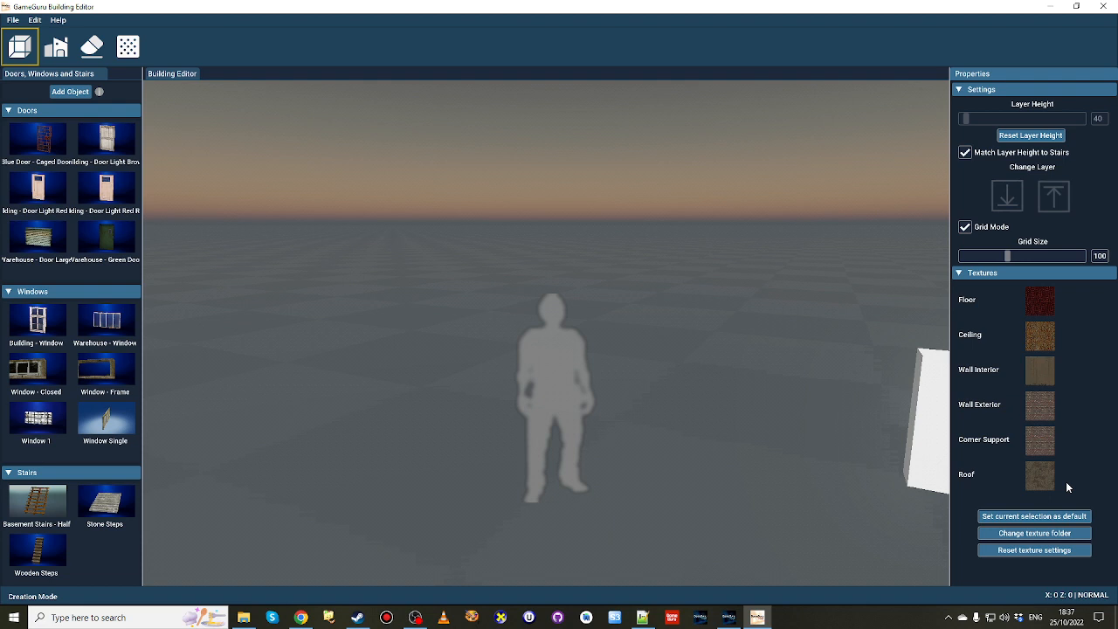
pyautogui.click(1072, 534)
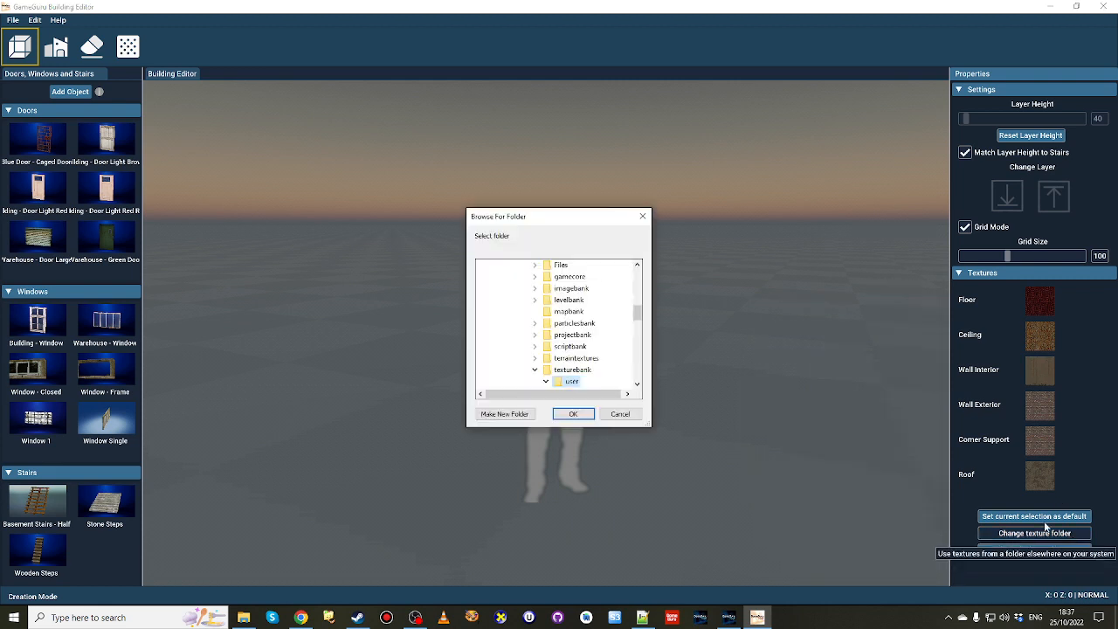
pyautogui.moveTo(639, 313); pyautogui.dragTo(638, 323)
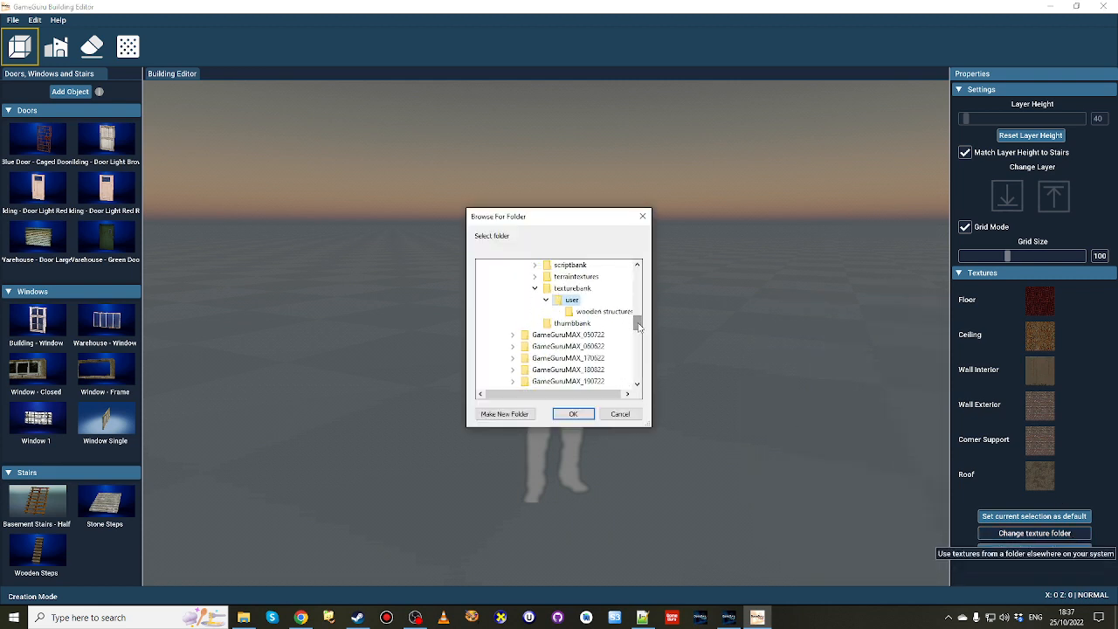
pyautogui.click(609, 315)
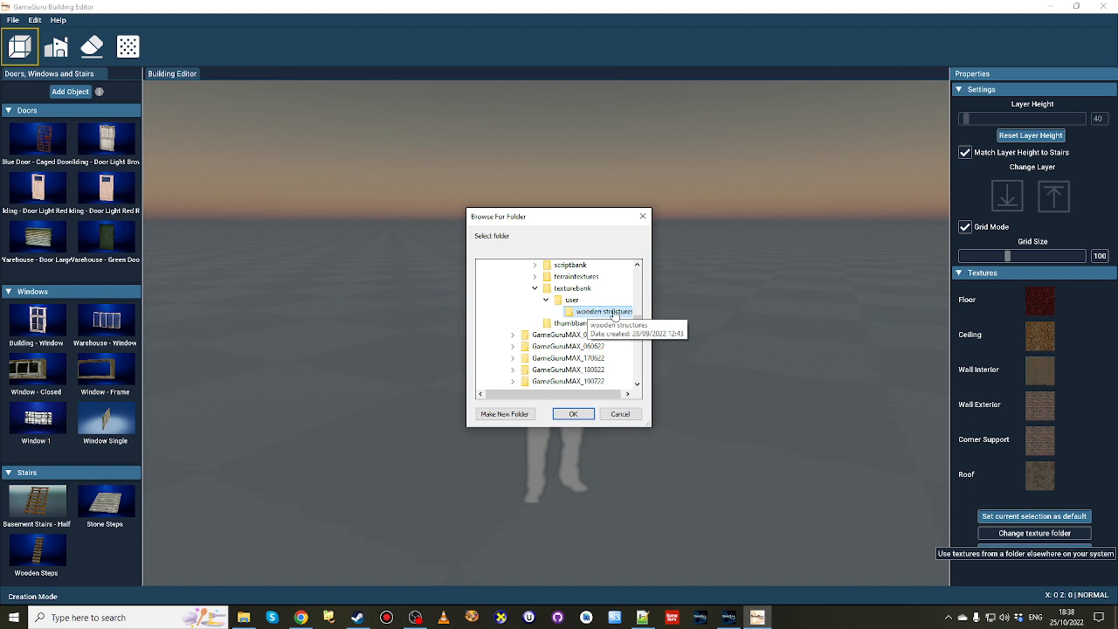
pyautogui.click(573, 415)
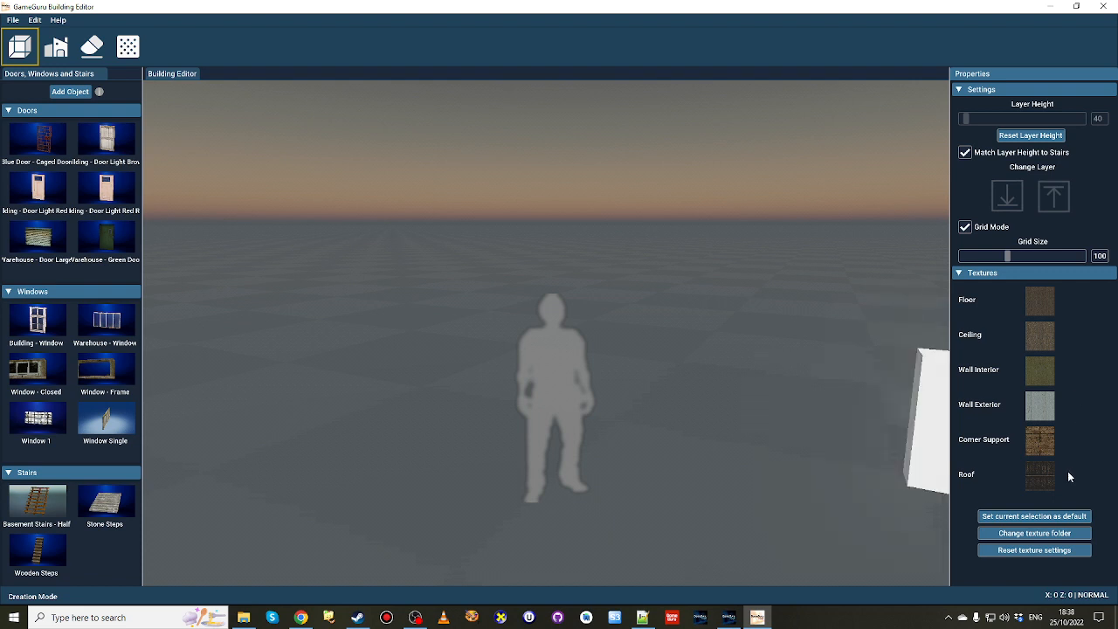
# Draw a rectangular room on the empty grid behind the human figure.
pyautogui.moveTo(787, 367); pyautogui.dragTo(778, 437, button='right')
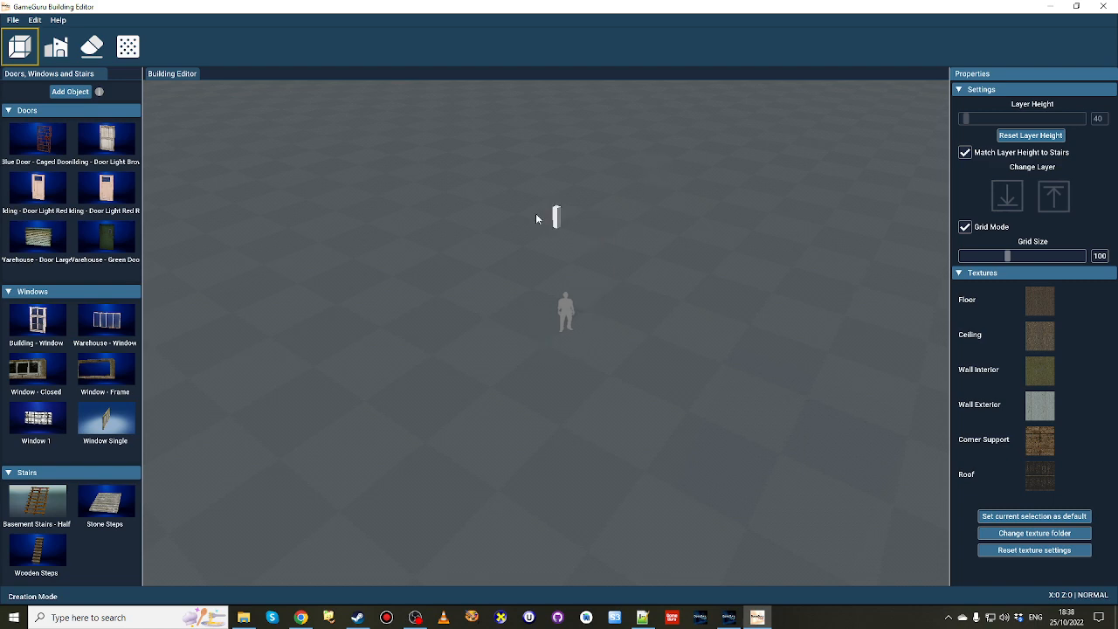
pyautogui.moveTo(451, 207); pyautogui.dragTo(347, 384)
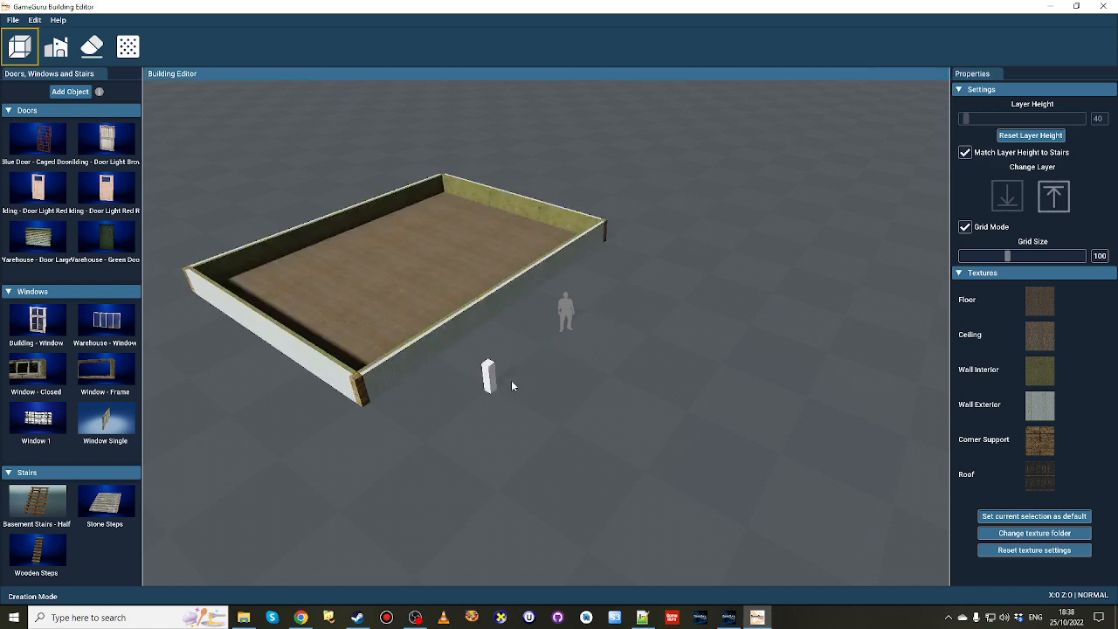
# Examine the new room's wooden floor and interior walls from several viewpoints.
pyautogui.moveTo(511, 381); pyautogui.dragTo(559, 297, button='right')
pyautogui.press('w')
pyautogui.press('a')
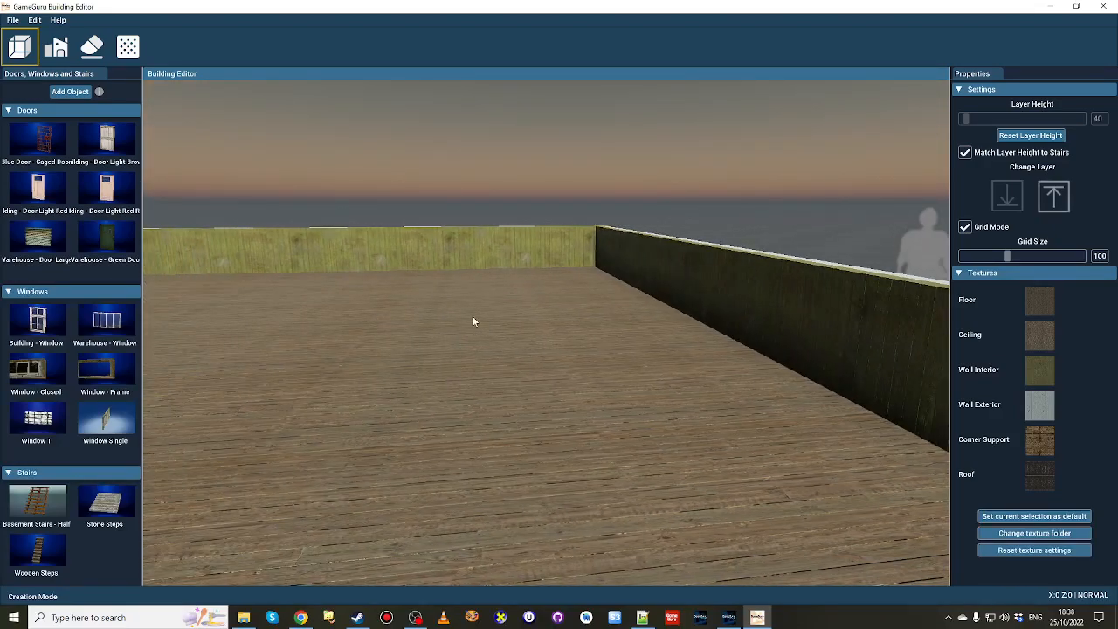
pyautogui.moveTo(473, 322); pyautogui.dragTo(559, 466, button='right')
pyautogui.moveTo(581, 411)
pyautogui.mouseDown(button='right')
pyautogui.moveTo(437, 410)
pyautogui.moveTo(542, 436)
pyautogui.moveTo(716, 433)
pyautogui.moveTo(489, 420)
pyautogui.moveTo(725, 428)
pyautogui.moveTo(748, 407)
pyautogui.moveTo(755, 336)
pyautogui.moveTo(713, 402)
pyautogui.moveTo(673, 411)
pyautogui.moveTo(594, 371)
pyautogui.moveTo(581, 350)
pyautogui.moveTo(581, 409)
pyautogui.mouseUp(button='right')
pyautogui.press('a')
pyautogui.press('s')
pyautogui.press('d')
pyautogui.press('w')
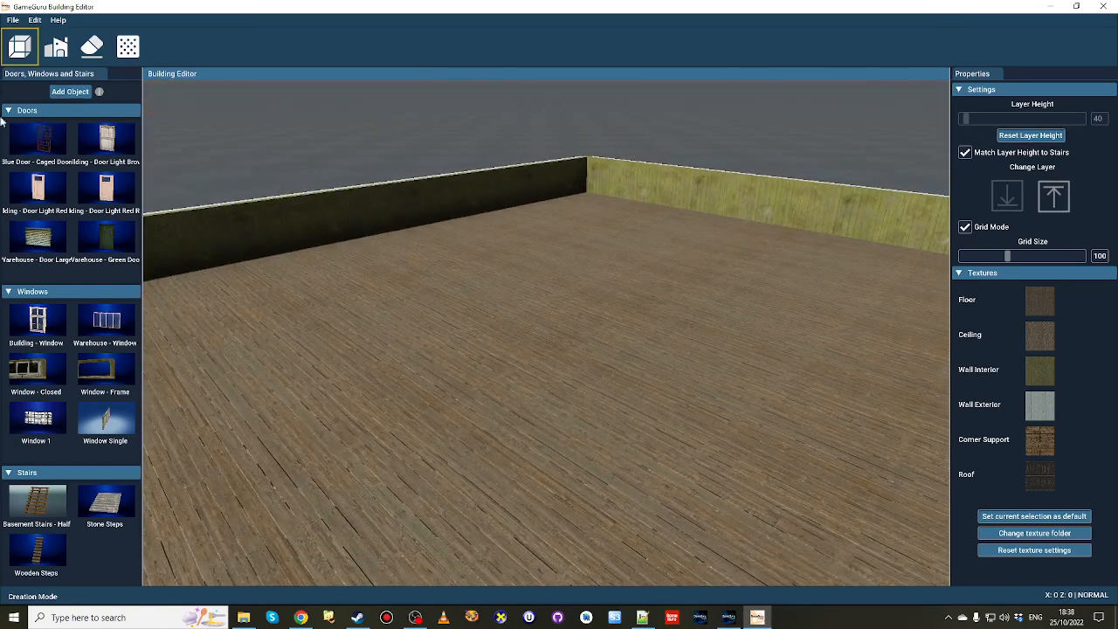
# Stop matching the layer height to stairs and reset the layer height to 120.
pyautogui.click(13, 19)
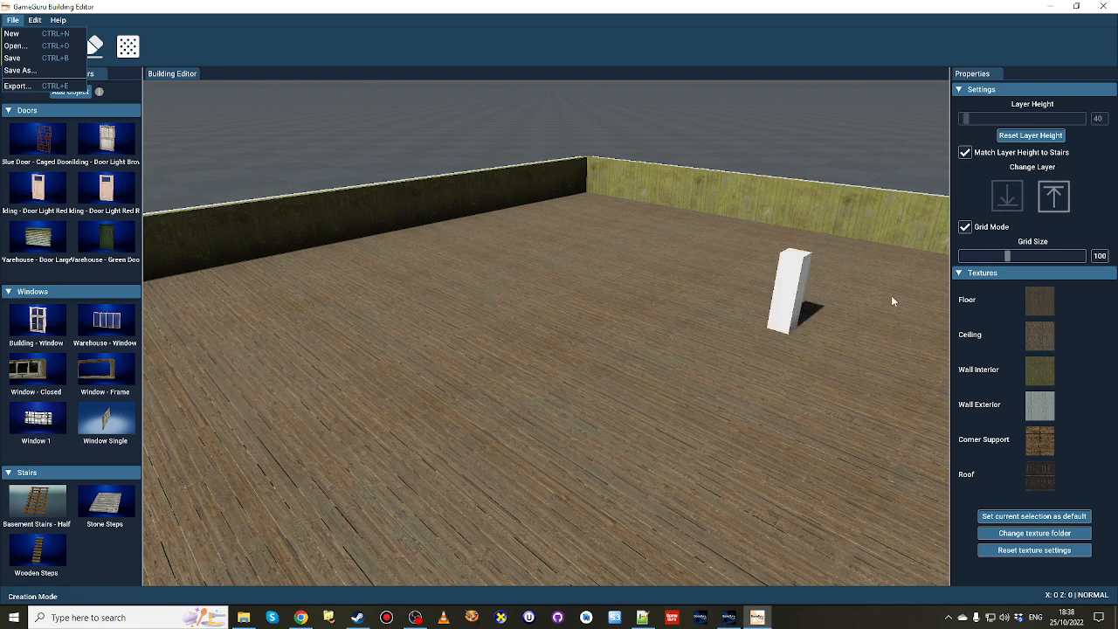
pyautogui.click(1020, 136)
pyautogui.click(1023, 137)
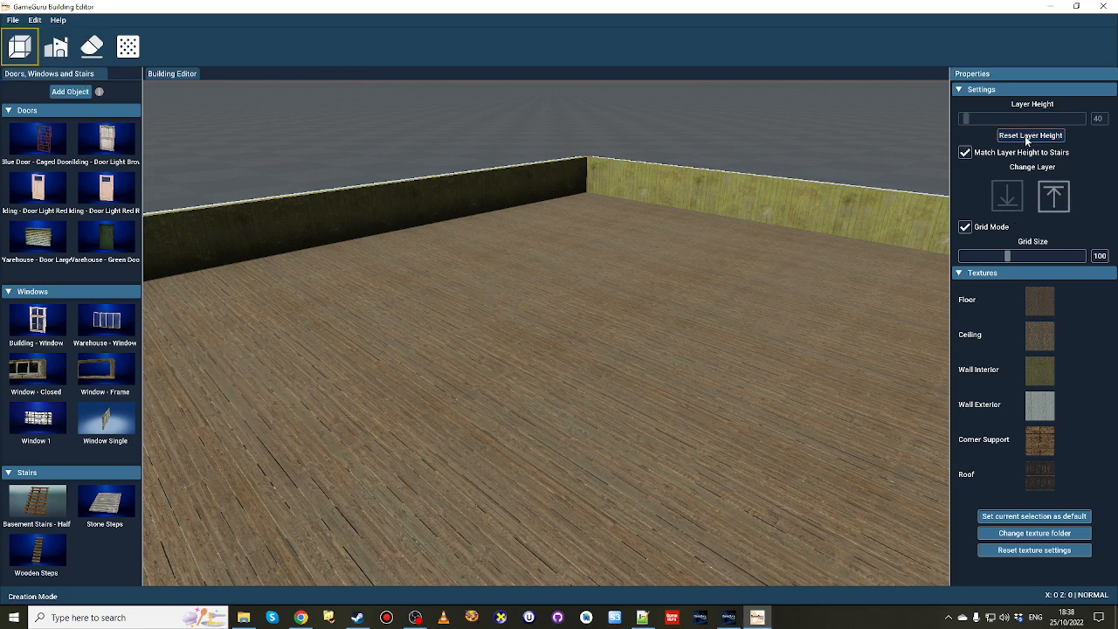
pyautogui.press('s')
pyautogui.moveTo(547, 332); pyautogui.dragTo(542, 262, button='right')
pyautogui.press('w')
pyautogui.press('d')
pyautogui.moveTo(821, 306); pyautogui.dragTo(746, 277, button='right')
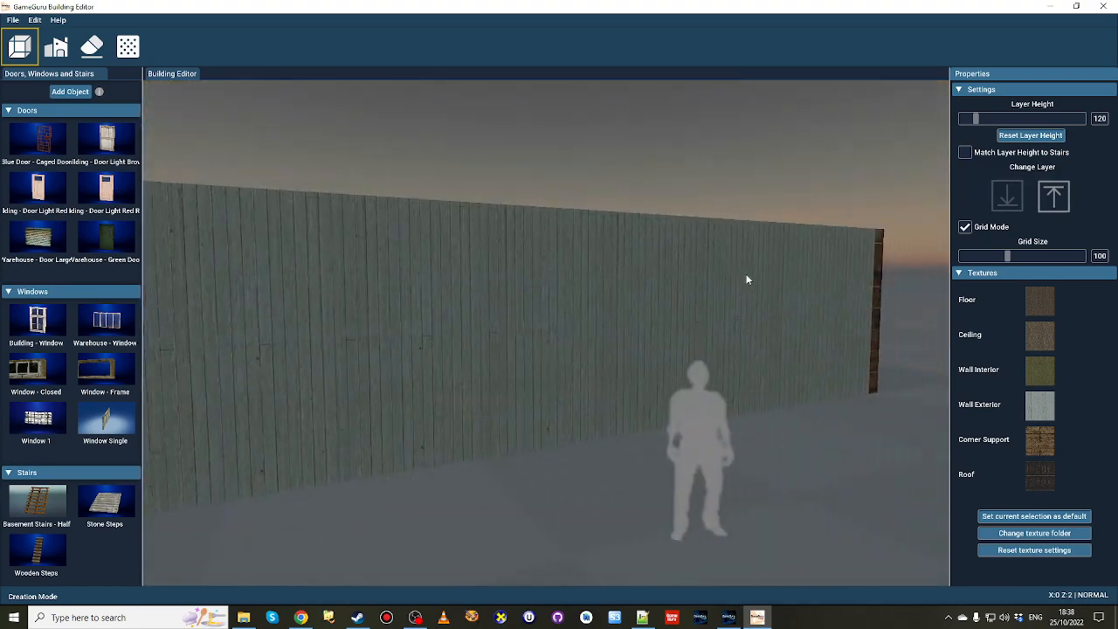
# Set the corner support texture to the same white wooden planks as the exterior walls.
pyautogui.press('w')
pyautogui.moveTo(572, 367); pyautogui.dragTo(590, 463, button='right')
pyautogui.press('s')
pyautogui.moveTo(559, 349); pyautogui.dragTo(542, 301, button='right')
pyautogui.press('w')
pyautogui.press('s')
pyautogui.press('w')
pyautogui.moveTo(524, 389); pyautogui.dragTo(525, 429, button='right')
pyautogui.press('s')
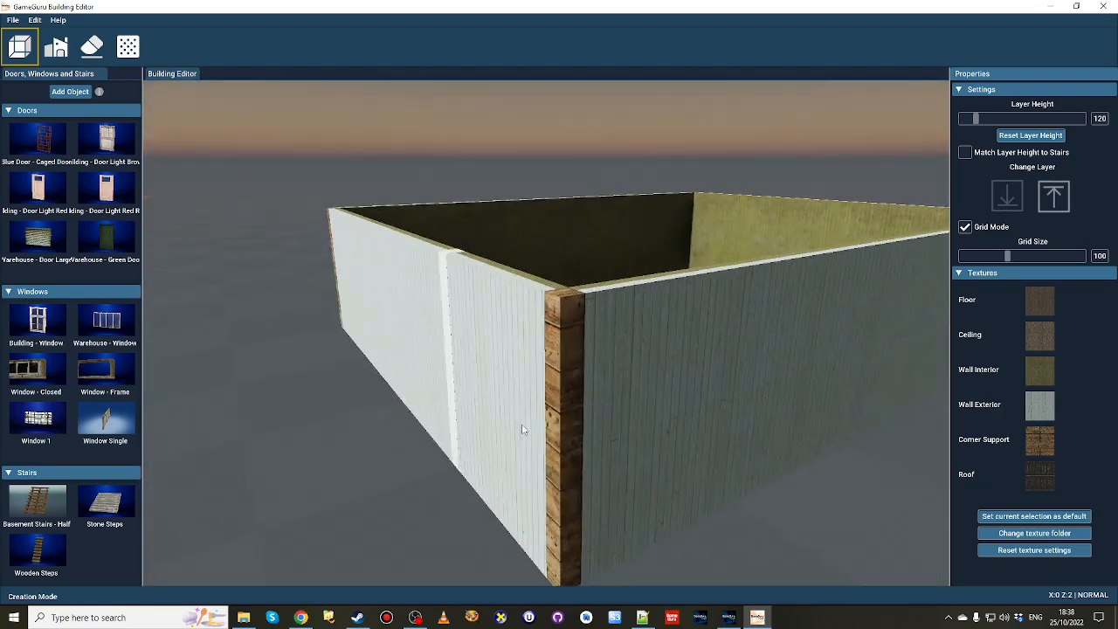
pyautogui.click(1035, 441)
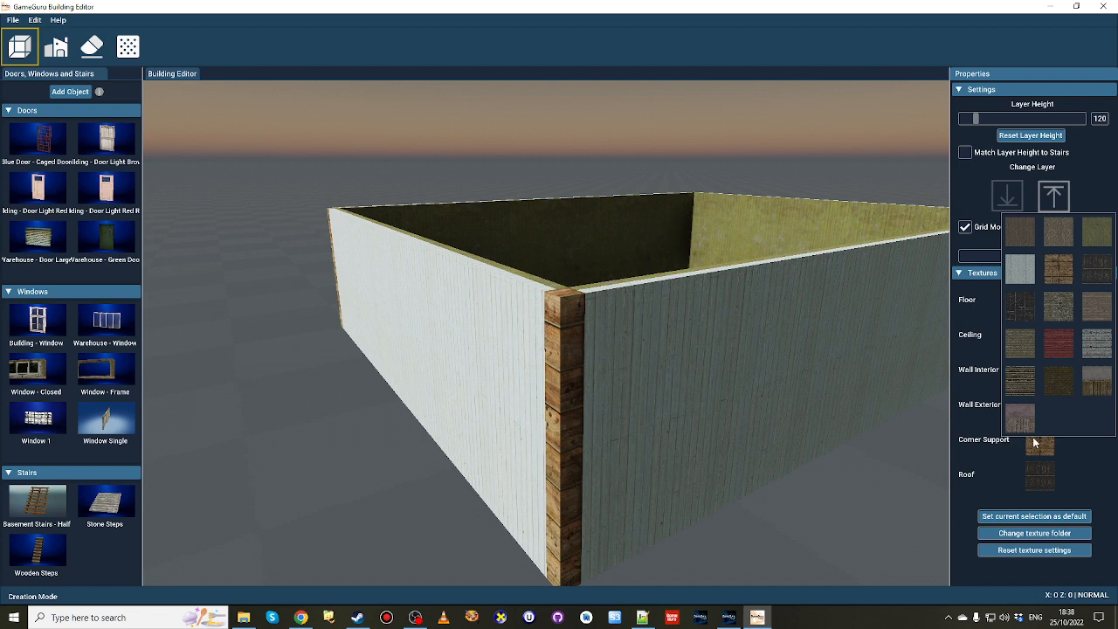
pyautogui.click(1013, 263)
pyautogui.moveTo(1014, 478)
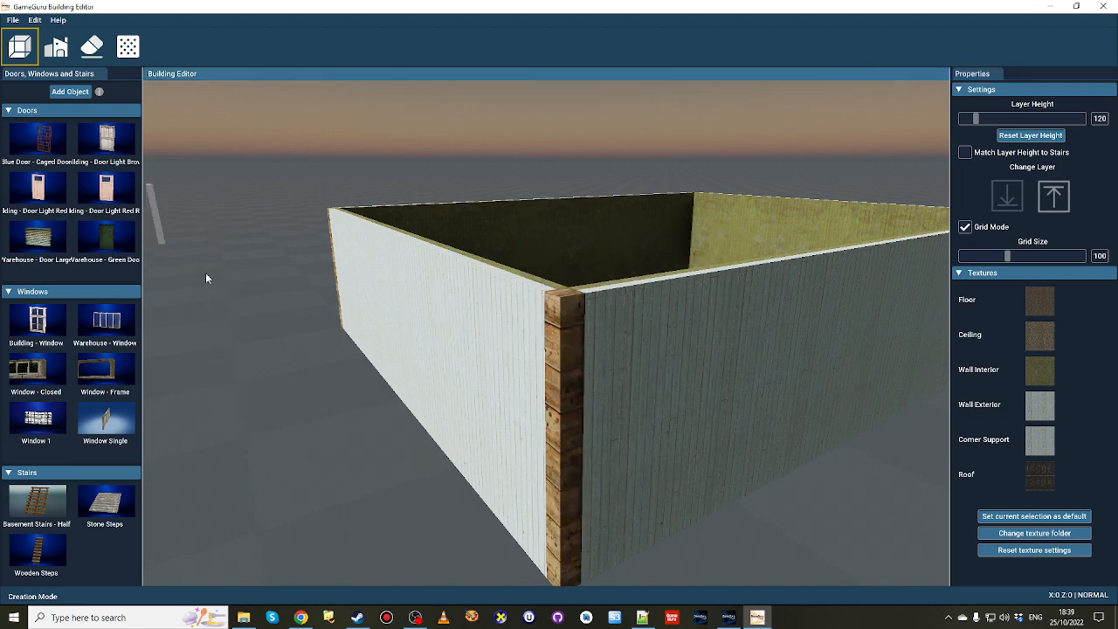
# Draw a second rectangular room beside the first one, using the white plank corner supports.
pyautogui.moveTo(571, 371); pyautogui.dragTo(584, 419, button='right')
pyautogui.press('w')
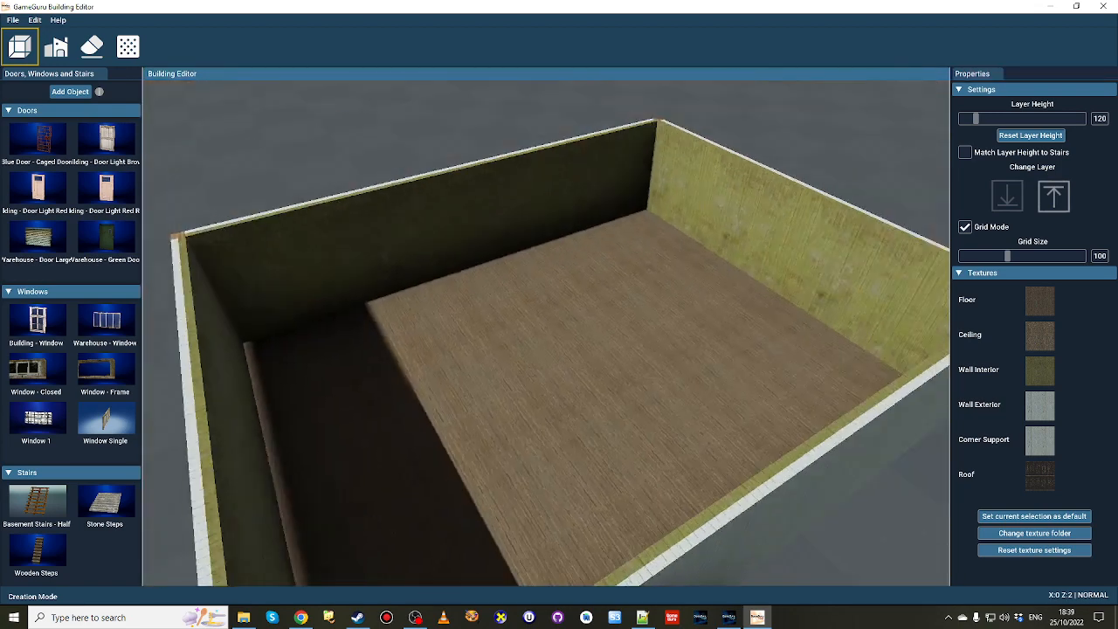
pyautogui.press('s')
pyautogui.moveTo(612, 288); pyautogui.dragTo(622, 324, button='right')
pyautogui.press('w')
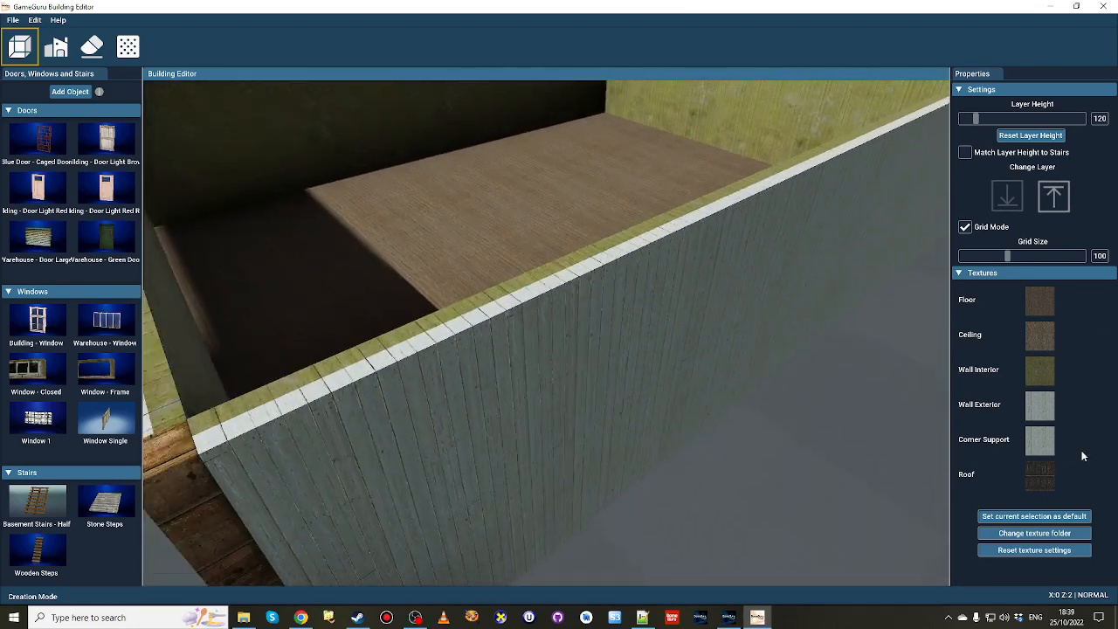
pyautogui.moveTo(1053, 490)
pyautogui.press('s')
pyautogui.press('s')
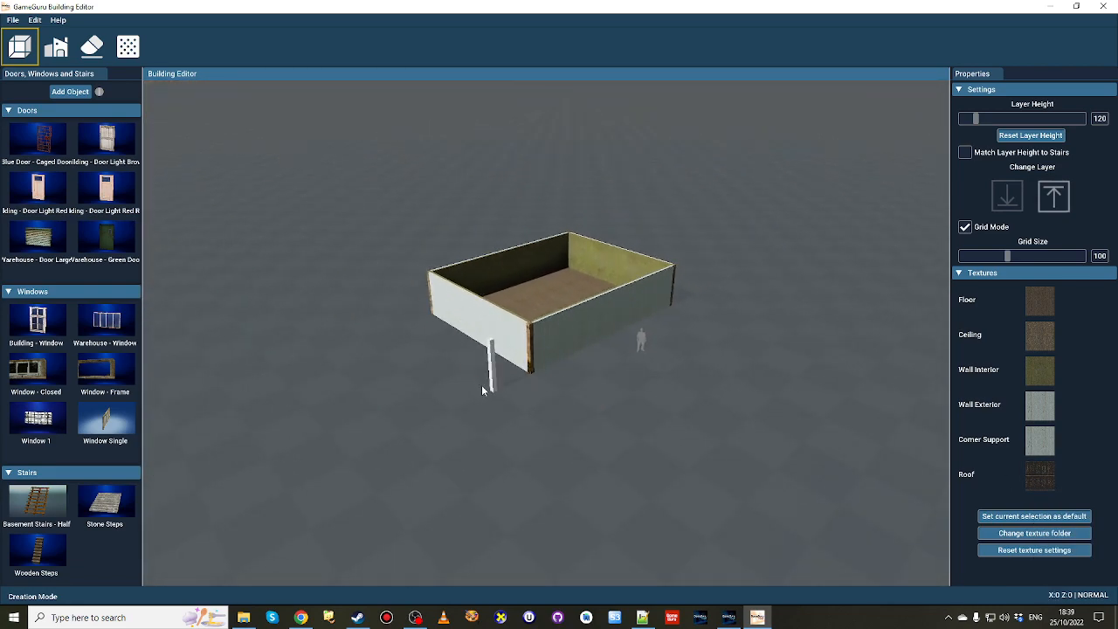
pyautogui.moveTo(481, 390); pyautogui.dragTo(175, 384)
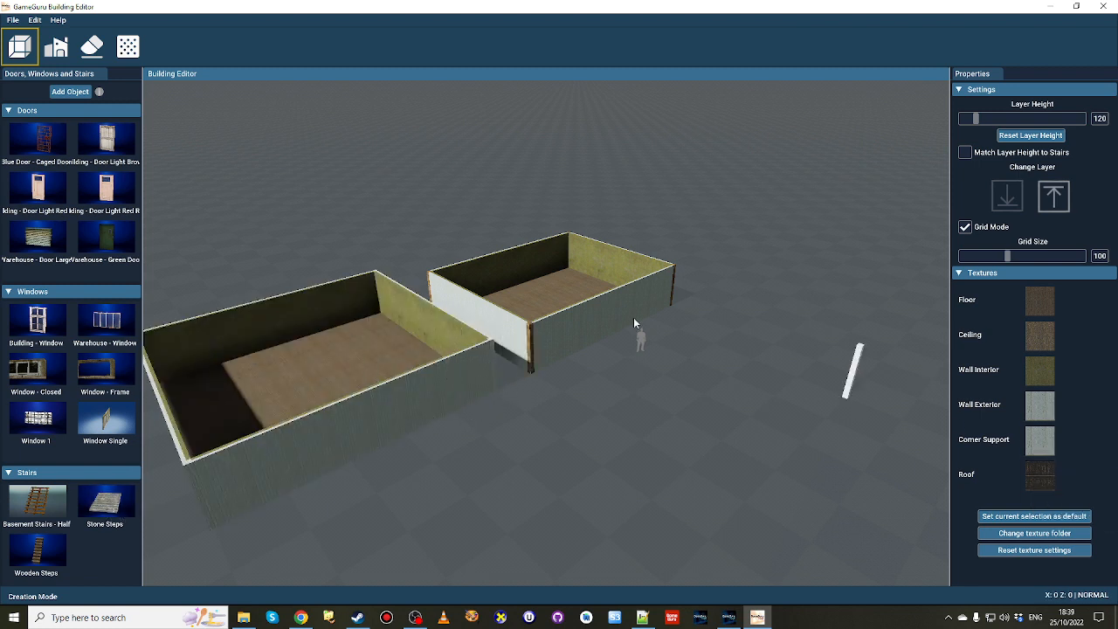
# Delete the first room with the brown corner posts and move the remaining room into its place.
pyautogui.click(53, 48)
pyautogui.click(537, 297)
pyautogui.press('Delete')
pyautogui.click(316, 375)
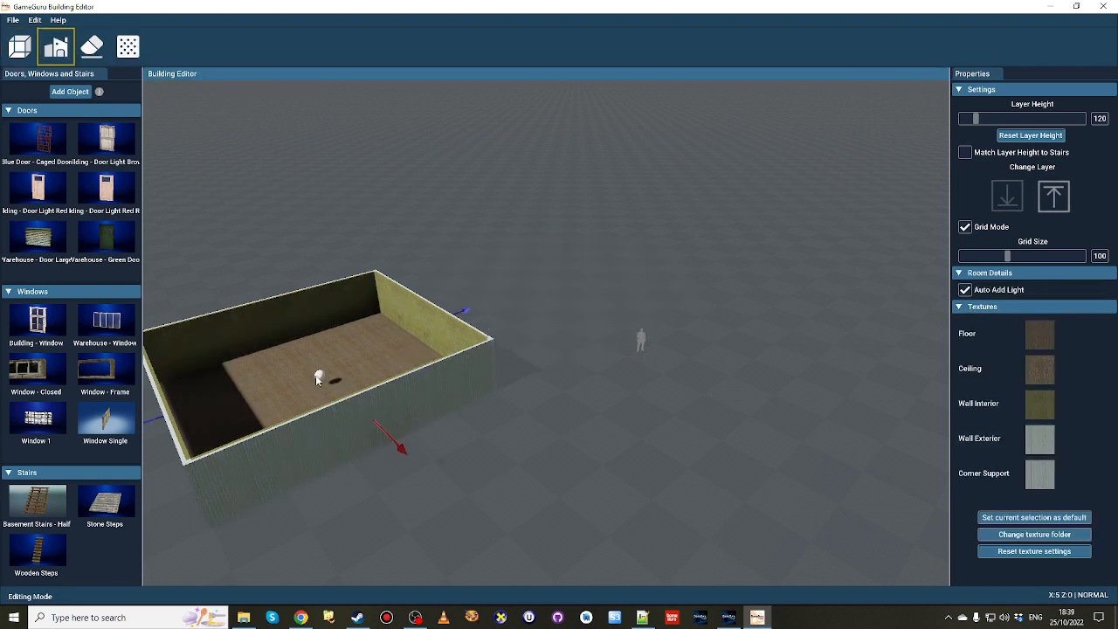
pyautogui.moveTo(315, 375); pyautogui.dragTo(569, 280)
pyautogui.moveTo(569, 279); pyautogui.dragTo(573, 416, button='right')
pyautogui.press('w')
pyautogui.press('s')
pyautogui.press('s')
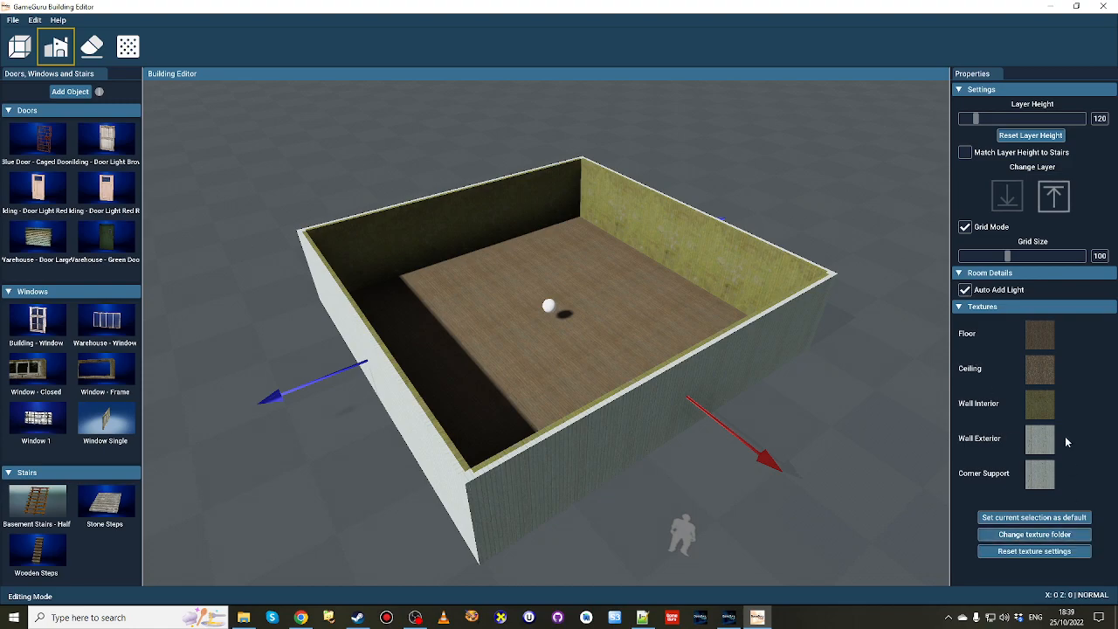
# Examine the room's interior walls, wooden floor and the light in its centre from inside.
pyautogui.press('w')
pyautogui.moveTo(751, 384); pyautogui.dragTo(839, 314, button='right')
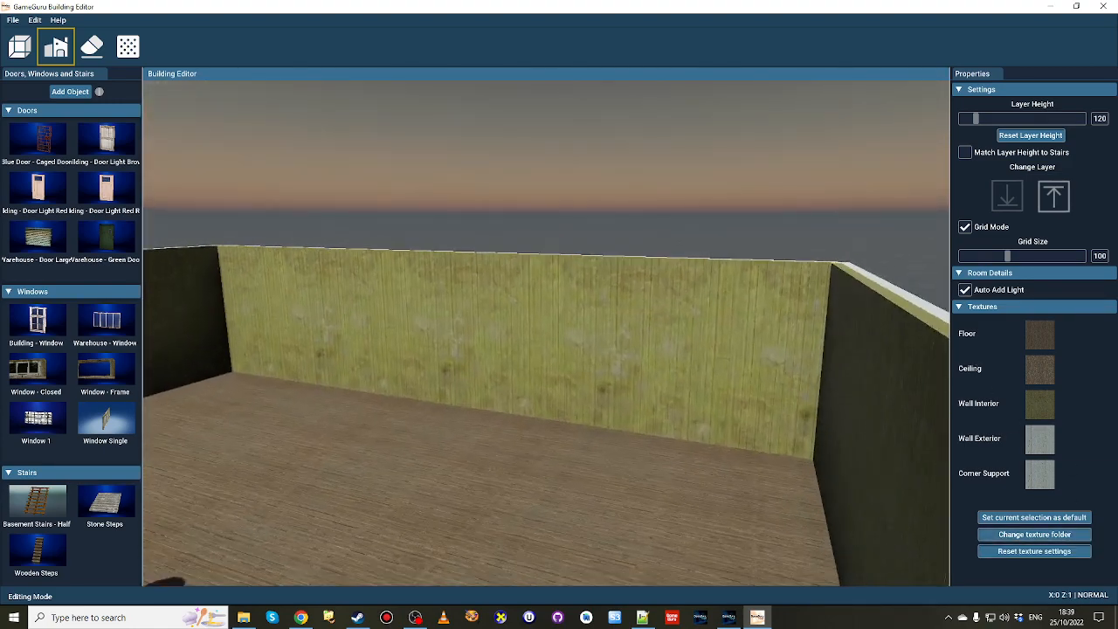
pyautogui.press('w')
pyautogui.moveTo(559, 332); pyautogui.dragTo(372, 339, button='right')
pyautogui.press('w')
pyautogui.press('w')
pyautogui.press('w')
pyautogui.press('a')
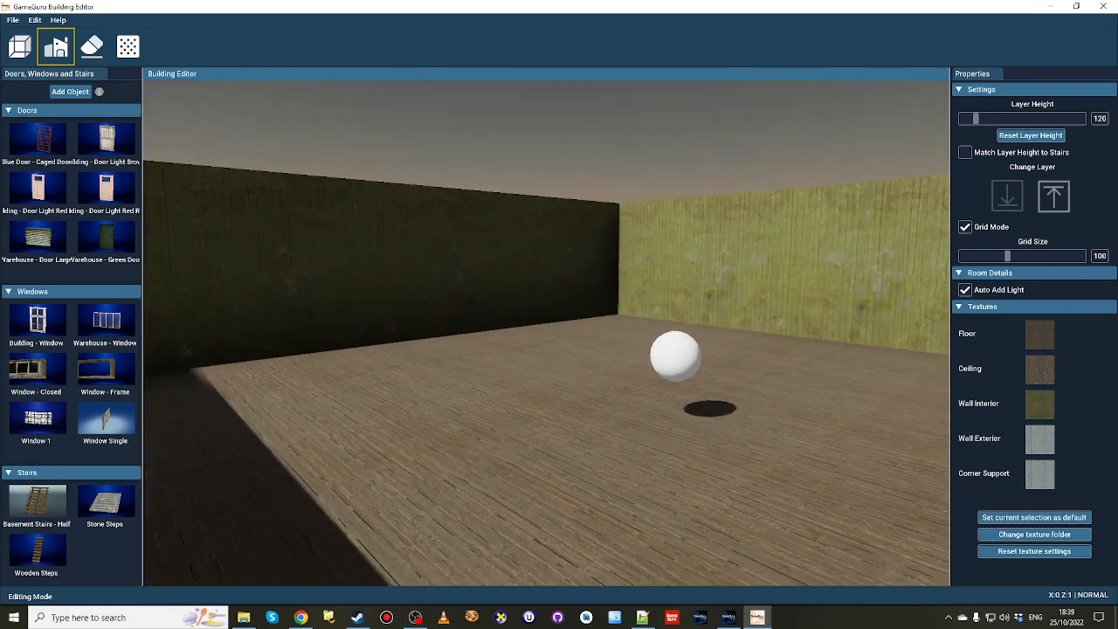
pyautogui.moveTo(577, 376); pyautogui.dragTo(550, 450, button='right')
pyautogui.press('d')
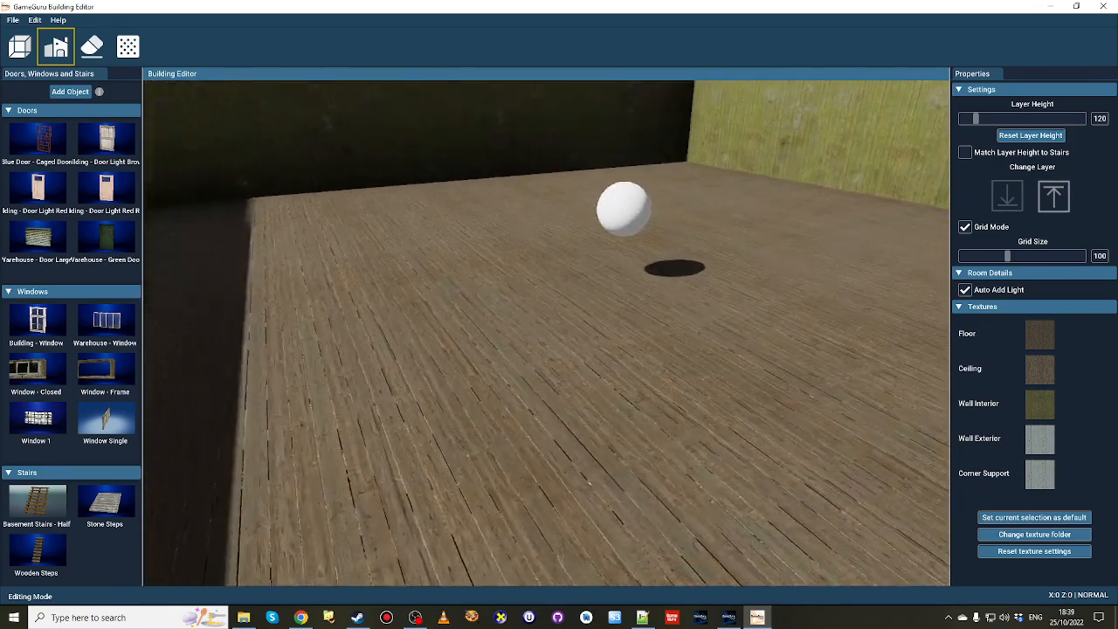
pyautogui.moveTo(582, 415); pyautogui.dragTo(583, 418, button='right')
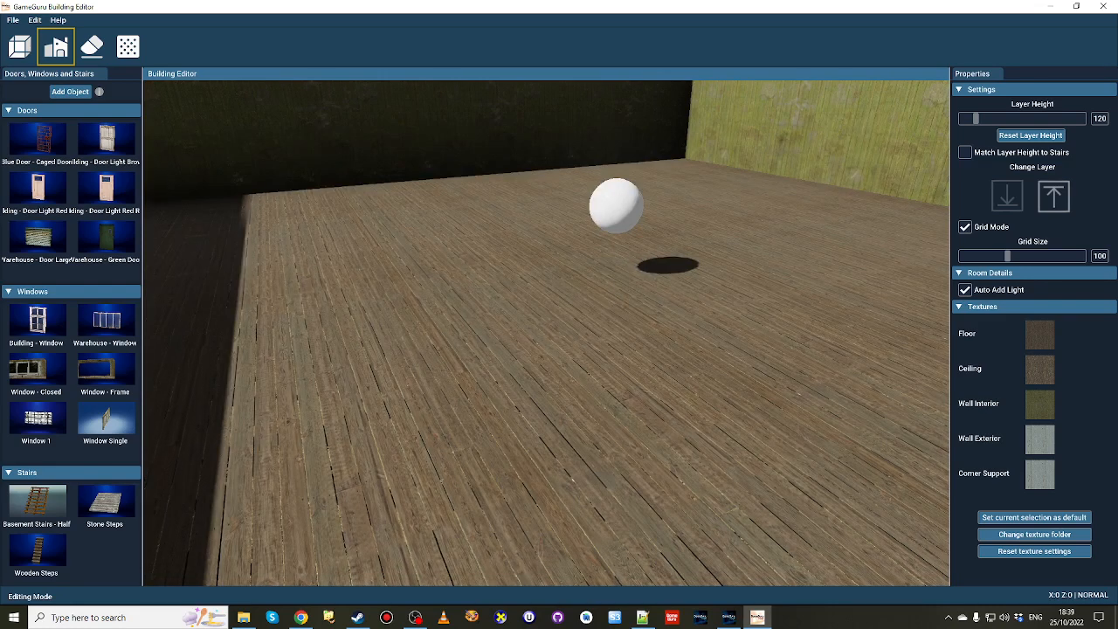
# Examine the whole room from outside, including its white plank exterior walls and corners.
pyautogui.moveTo(583, 418); pyautogui.dragTo(614, 435, button='right')
pyautogui.press('s')
pyautogui.press('w')
pyautogui.press('s')
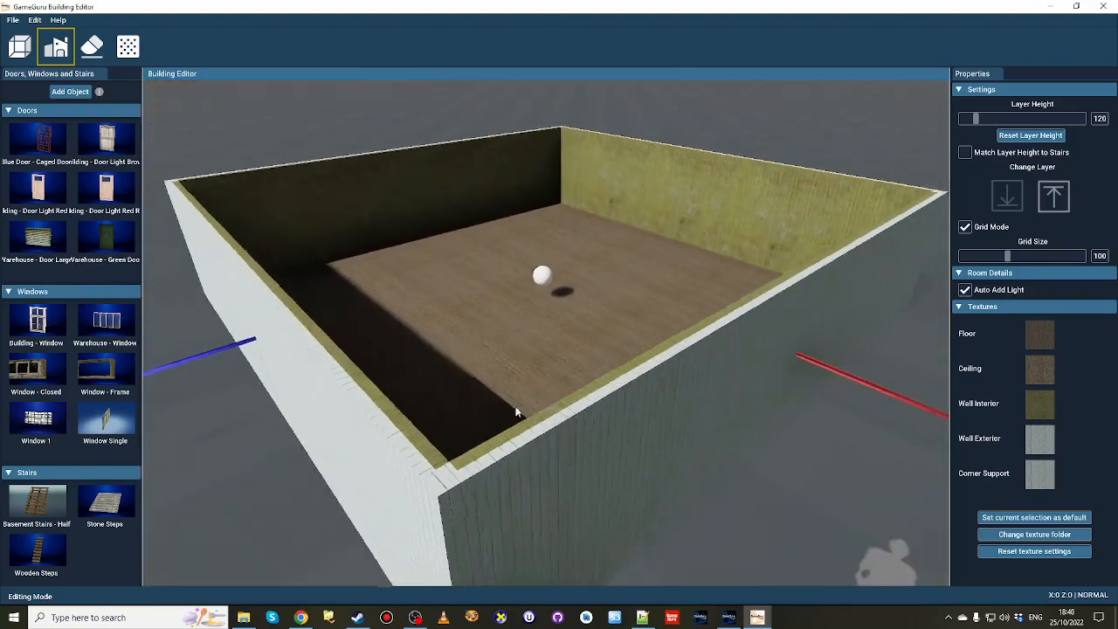
pyautogui.scroll(-3, 515, 412)
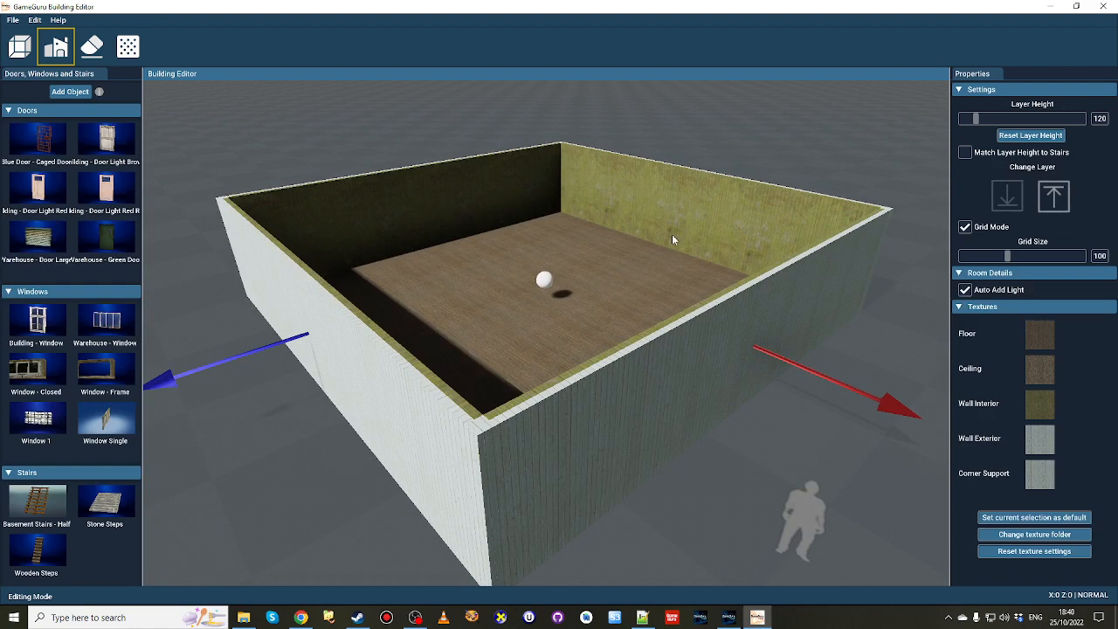
pyautogui.press('d')
pyautogui.moveTo(672, 237); pyautogui.dragTo(642, 258, button='right')
pyautogui.press('s')
pyautogui.press('a')
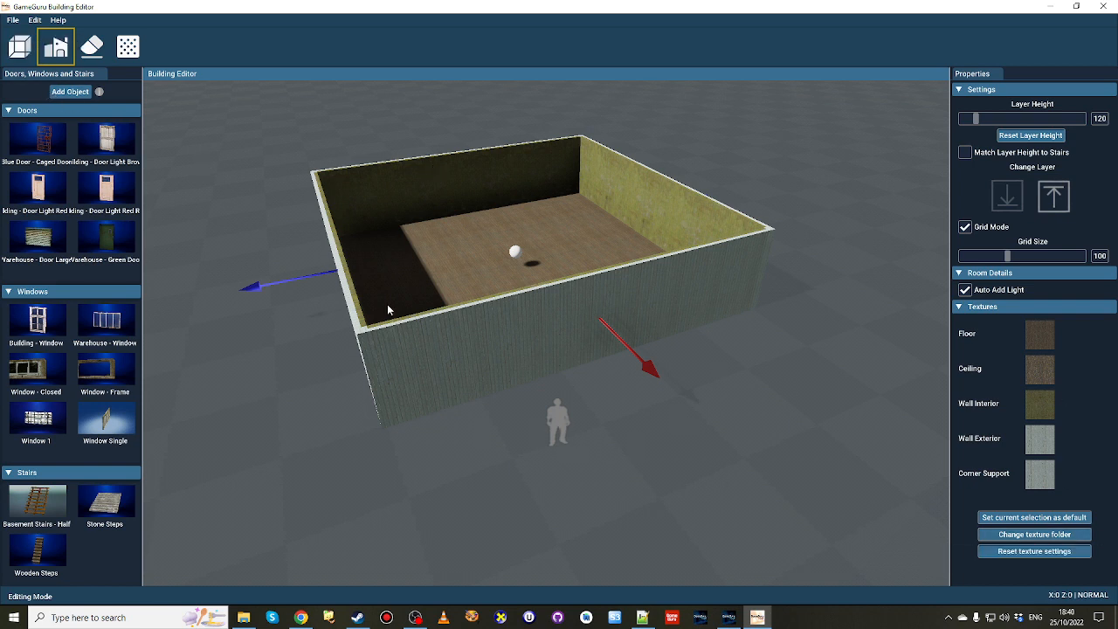
# Draw a smaller room adjoining the end wall of the large room, flush with its front wall.
pyautogui.press('d')
pyautogui.moveTo(388, 306); pyautogui.dragTo(406, 327, button='right')
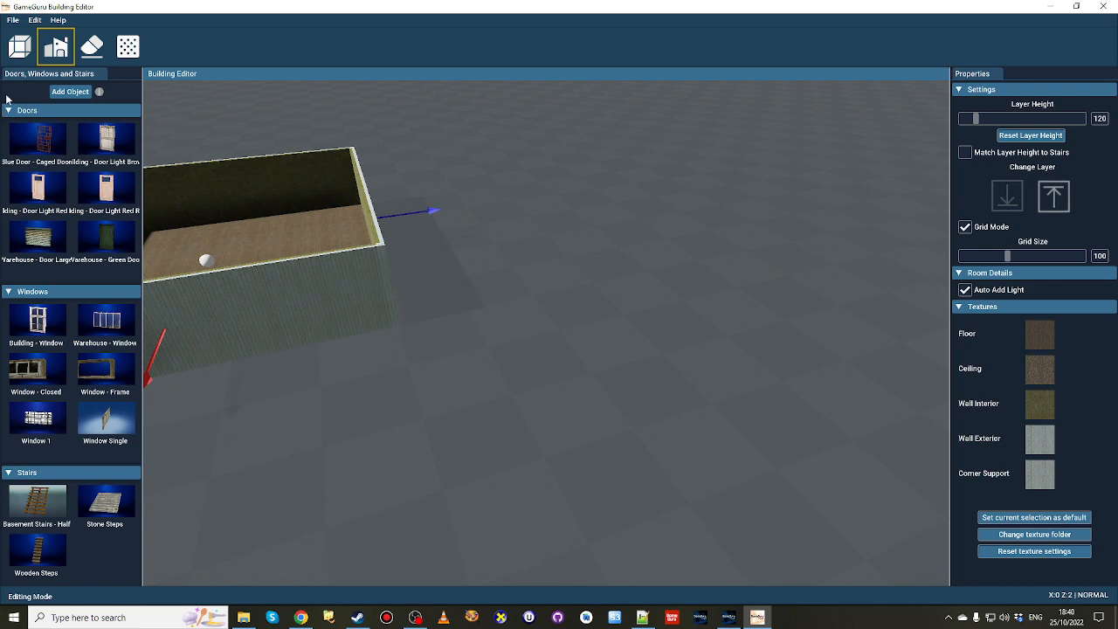
pyautogui.click(21, 47)
pyautogui.moveTo(399, 338); pyautogui.dragTo(559, 233)
pyautogui.moveTo(559, 233); pyautogui.dragTo(318, 313, button='right')
pyautogui.press('w')
pyautogui.press('s')
pyautogui.press('d')
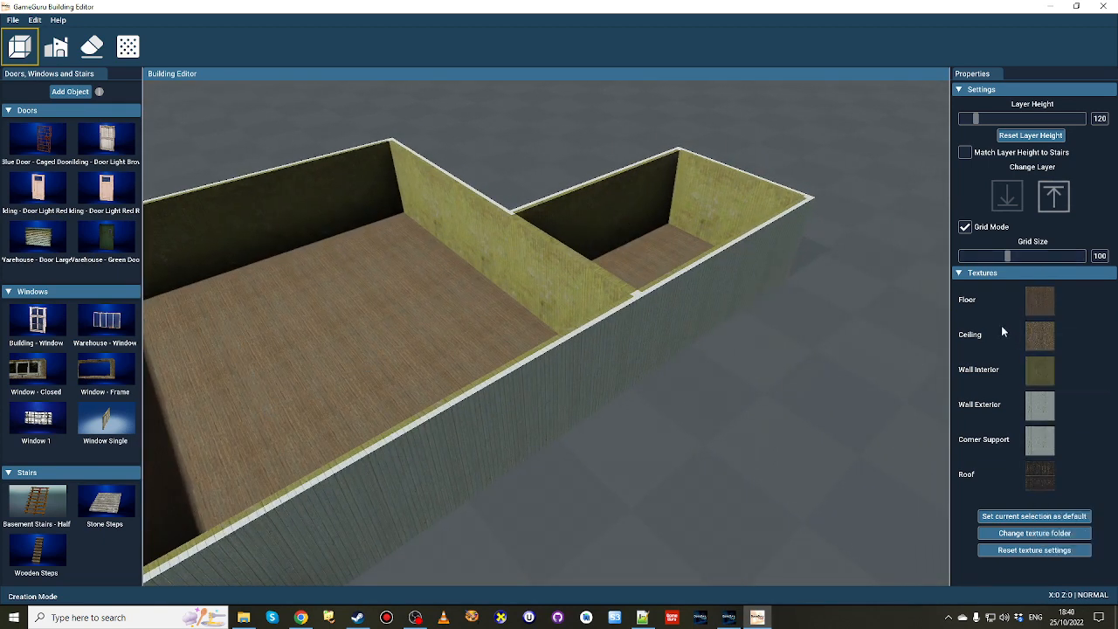
# Select the smaller room in Edit Mode and examine its interior and its light.
pyautogui.click(60, 56)
pyautogui.click(656, 232)
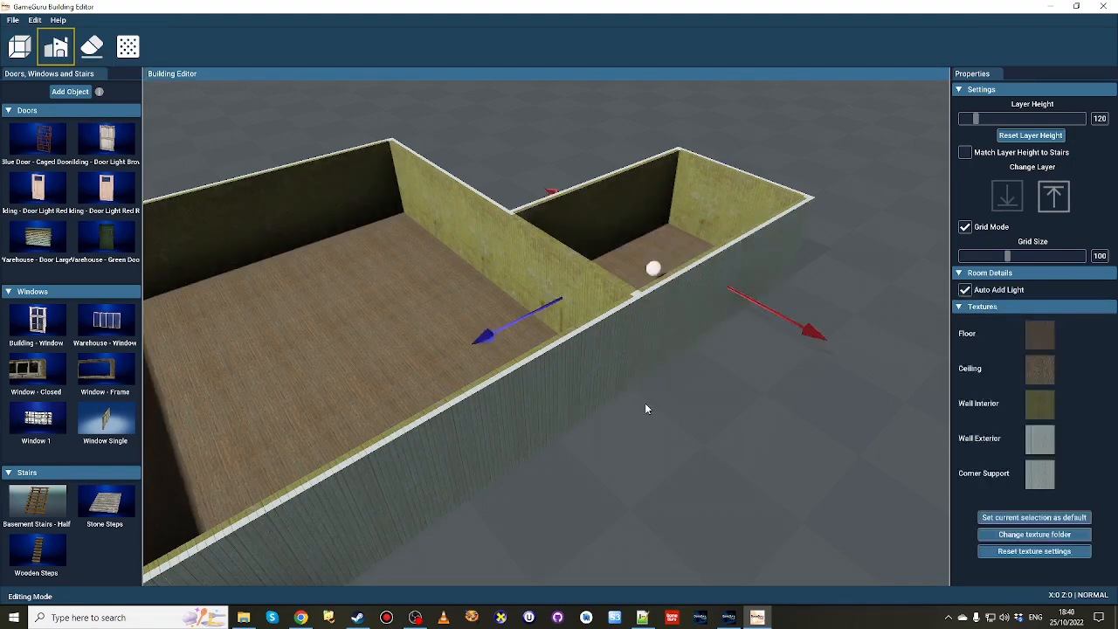
pyautogui.press('w')
pyautogui.moveTo(645, 403); pyautogui.dragTo(681, 419, button='right')
pyautogui.press('s')
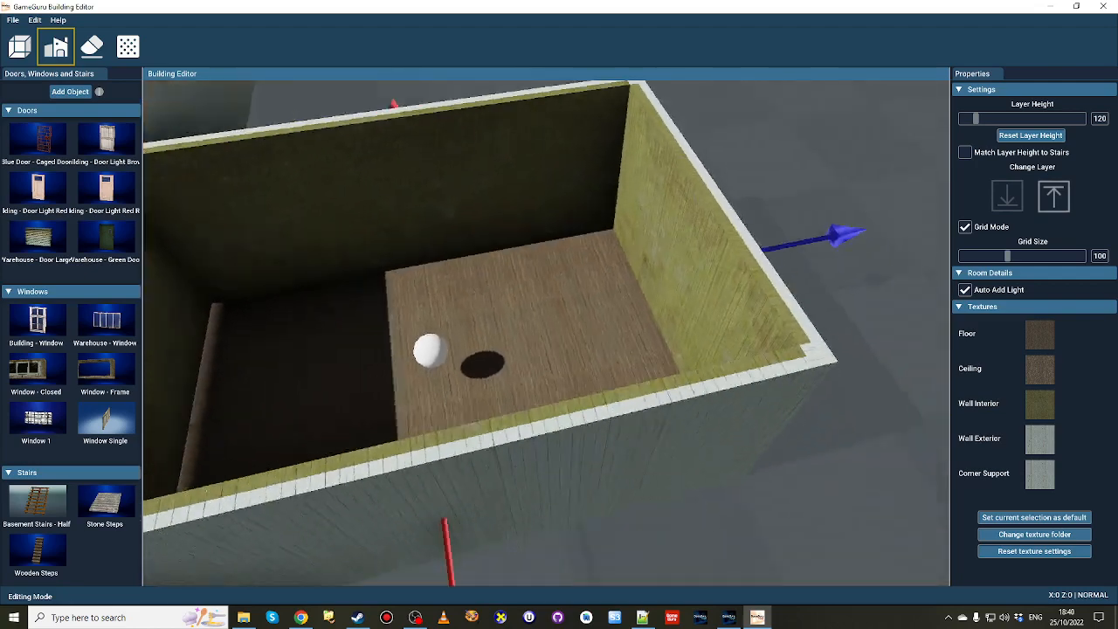
pyautogui.press('a')
pyautogui.moveTo(397, 305); pyautogui.dragTo(476, 324, button='right')
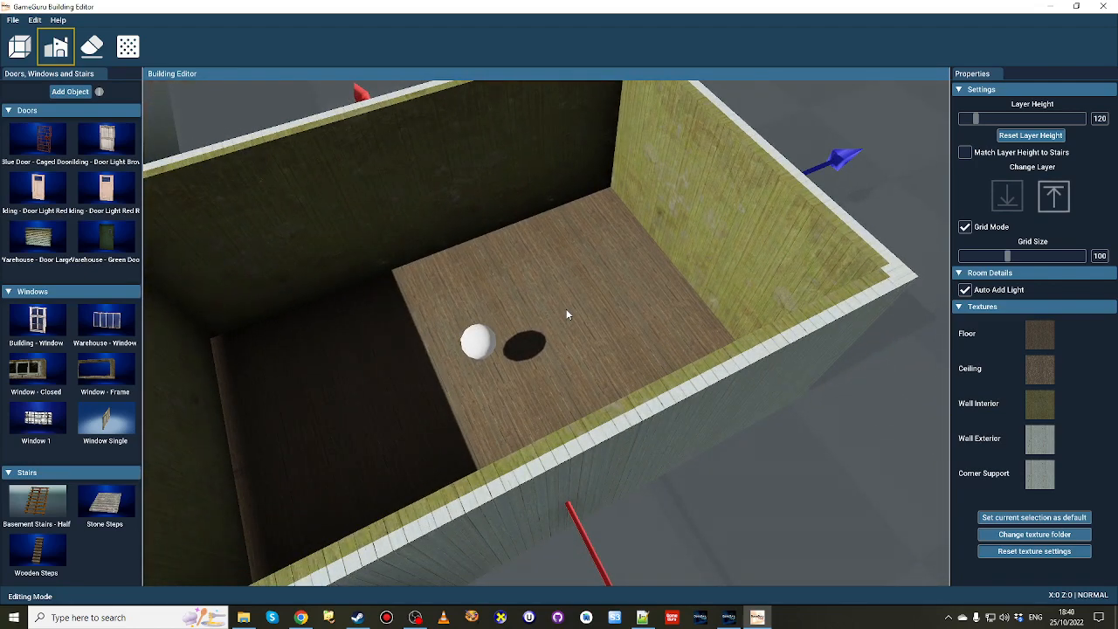
# Set the smaller room's interior wall texture to the pink plaster with brick lower half.
pyautogui.click(1028, 404)
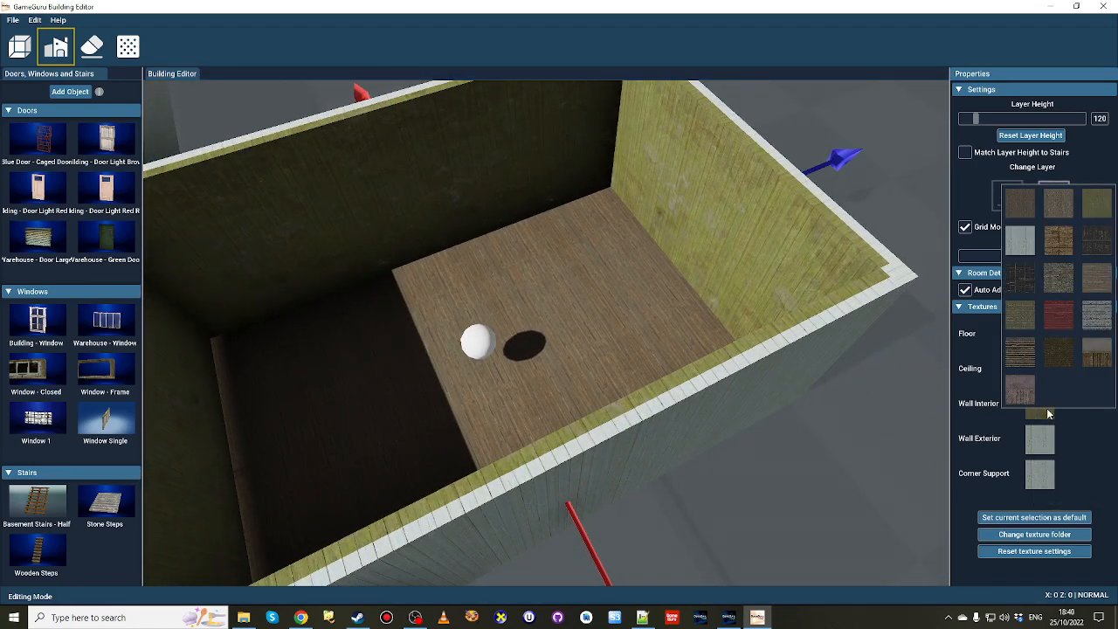
pyautogui.click(1020, 390)
pyautogui.moveTo(697, 369); pyautogui.dragTo(590, 243, button='right')
pyautogui.press('w')
pyautogui.press('w')
pyautogui.press('s')
pyautogui.press('w')
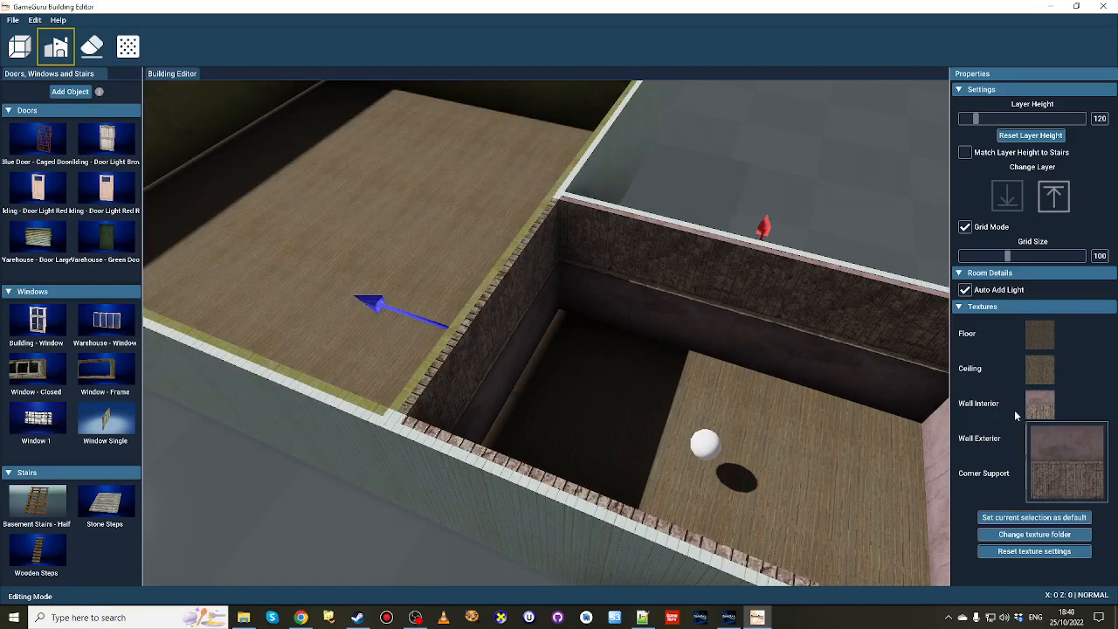
pyautogui.moveTo(888, 390); pyautogui.dragTo(935, 380, button='right')
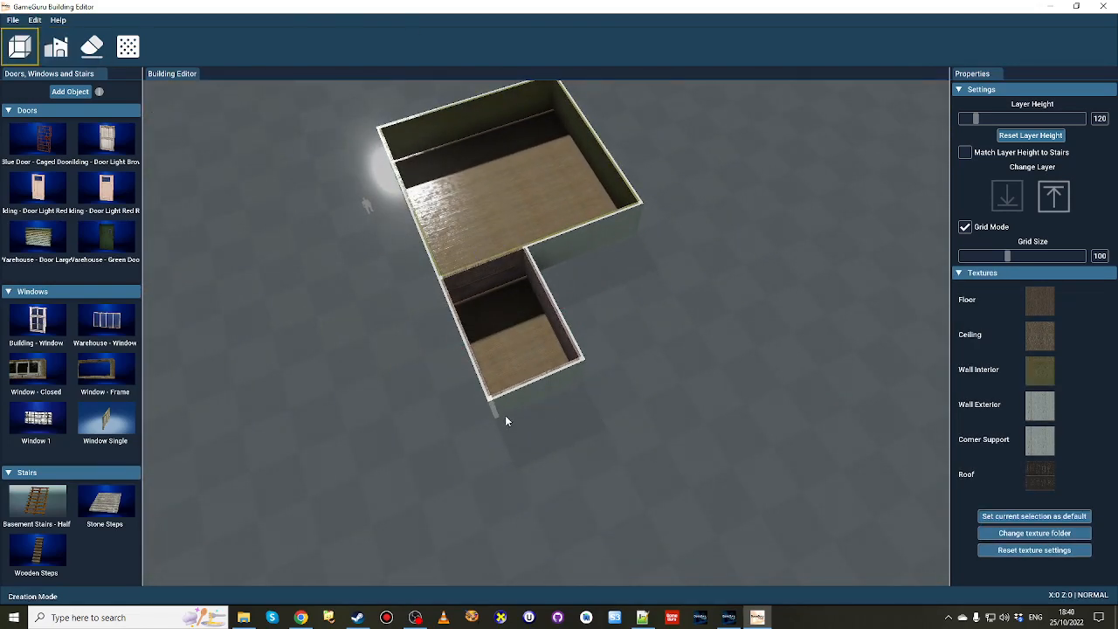
# Draw a long third room adjoining the smaller room's free end, flush with its front wall and extending well past its rear.
pyautogui.moveTo(505, 416); pyautogui.dragTo(882, 373)
pyautogui.scroll(5, 842, 480)
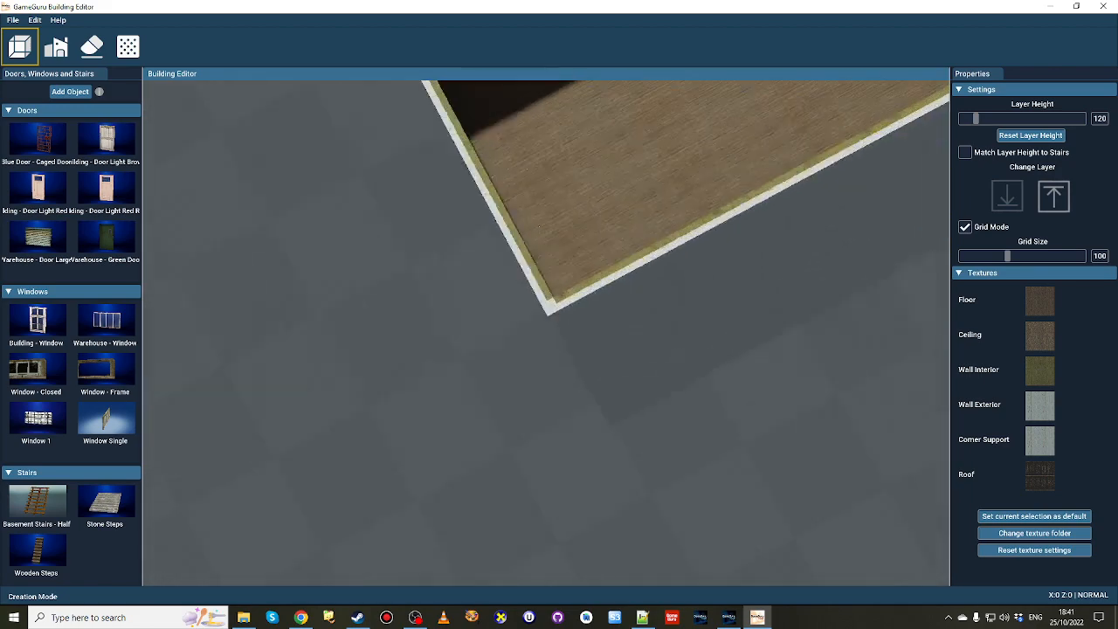
pyautogui.moveTo(546, 332); pyautogui.dragTo(584, 190, button='right')
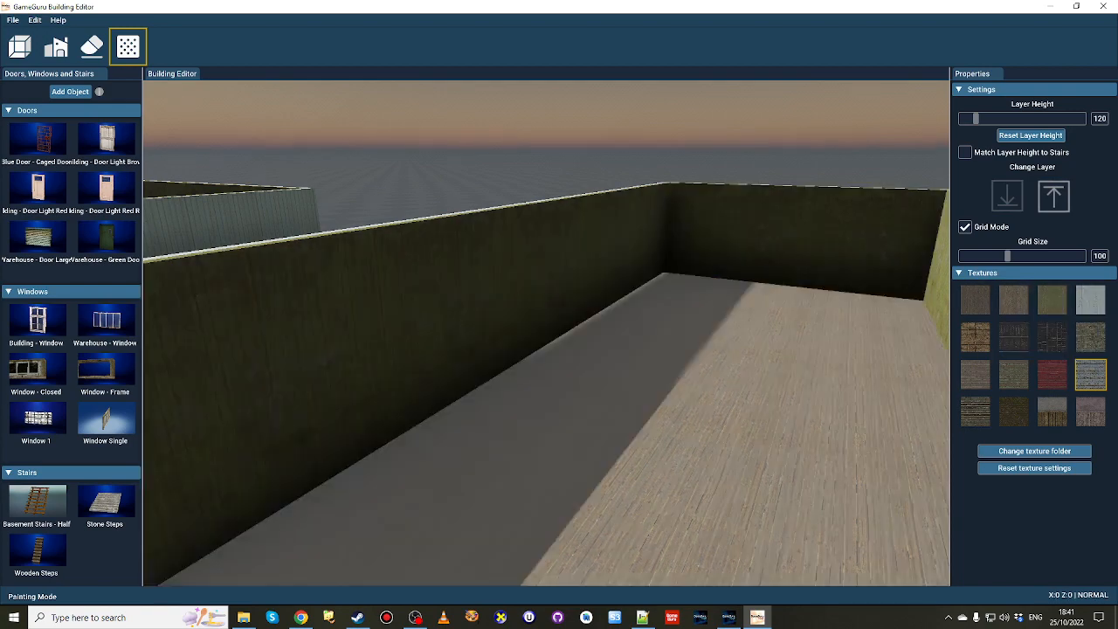
# Paint the long room's outer side wall with the dark brown horizontal plank texture in Painting Mode.
pyautogui.moveTo(720, 397); pyautogui.dragTo(619, 317, button='right')
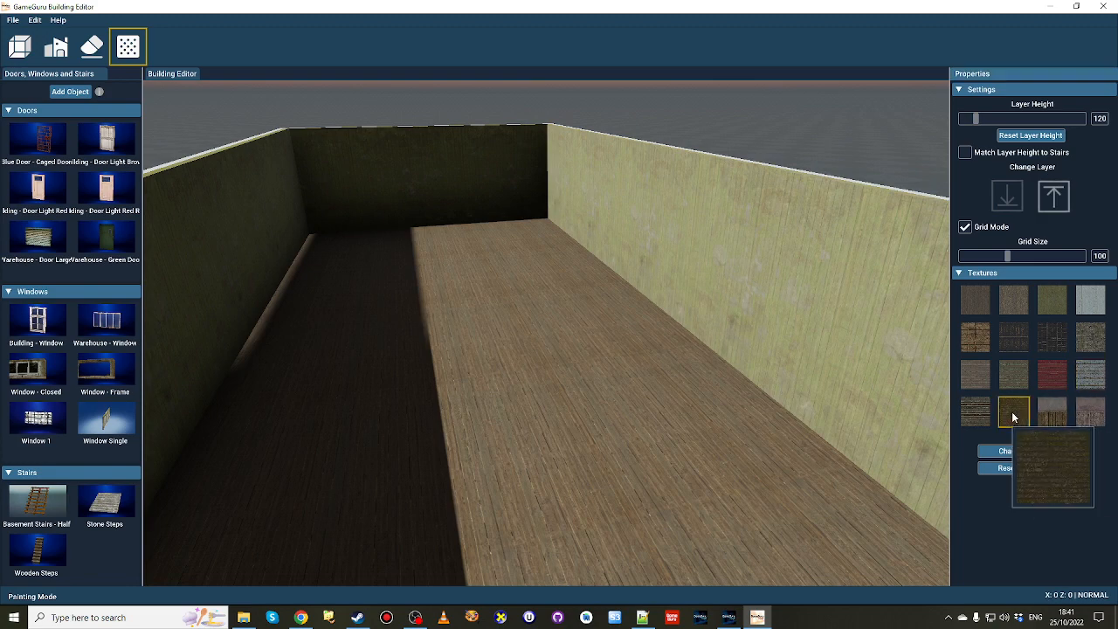
pyautogui.press('d')
pyautogui.moveTo(843, 420); pyautogui.dragTo(785, 429, button='right')
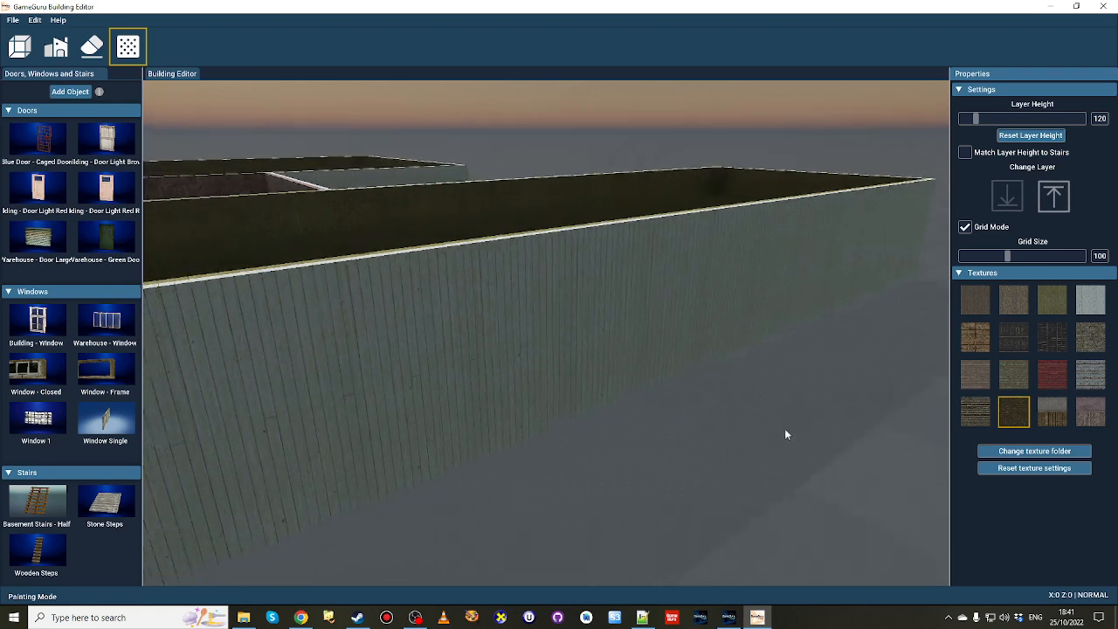
pyautogui.click(526, 348)
pyautogui.moveTo(526, 347)
pyautogui.mouseDown(button='right')
pyautogui.moveTo(437, 411)
pyautogui.moveTo(376, 412)
pyautogui.mouseUp(button='right')
pyautogui.press('s')
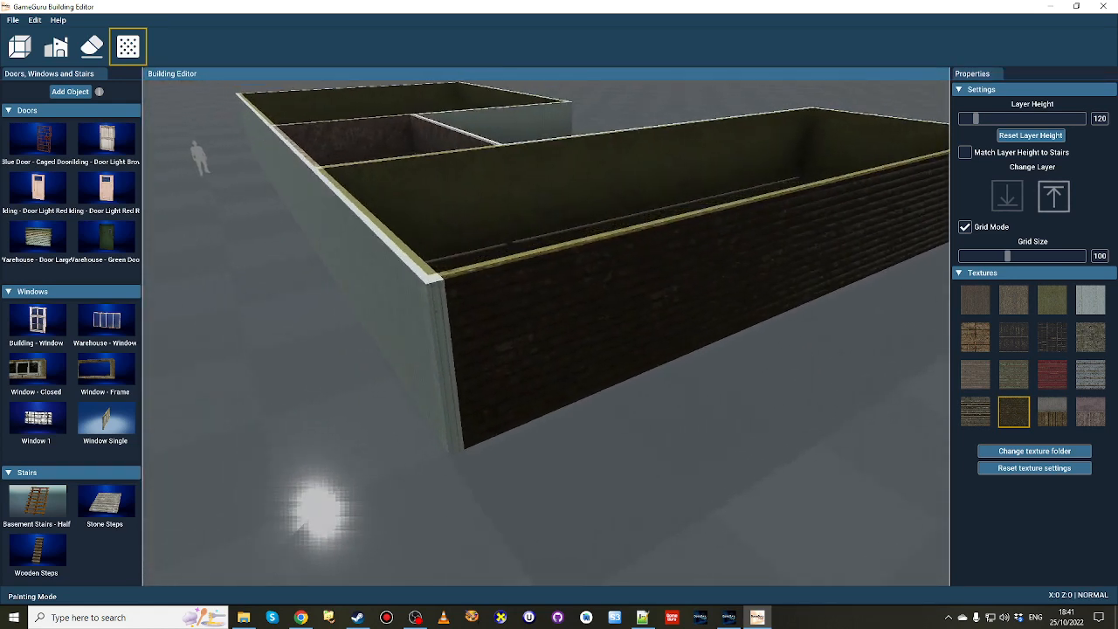
# Paint the long room's front end wall and the adjoining corner post with the same dark brown plank texture.
pyautogui.press('a')
pyautogui.click(478, 308)
pyautogui.click(520, 318)
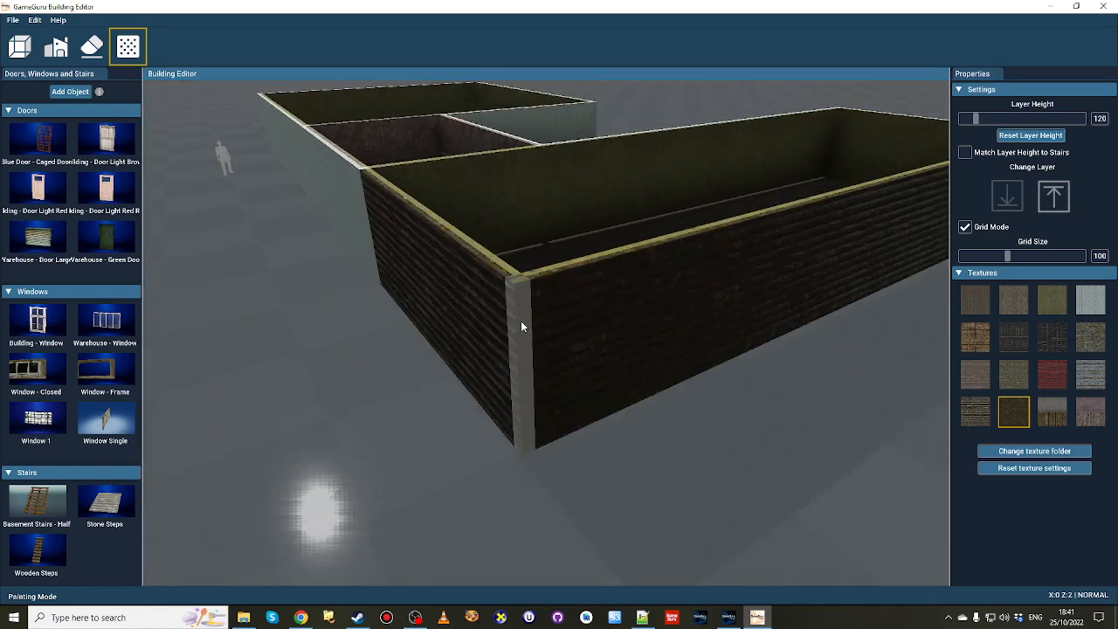
pyautogui.press('a')
pyautogui.moveTo(595, 466); pyautogui.dragTo(480, 389, button='right')
# Paint the long room's remaining exterior walls and corner posts with the dark brown plank texture.
pyautogui.press('w')
pyautogui.press('d')
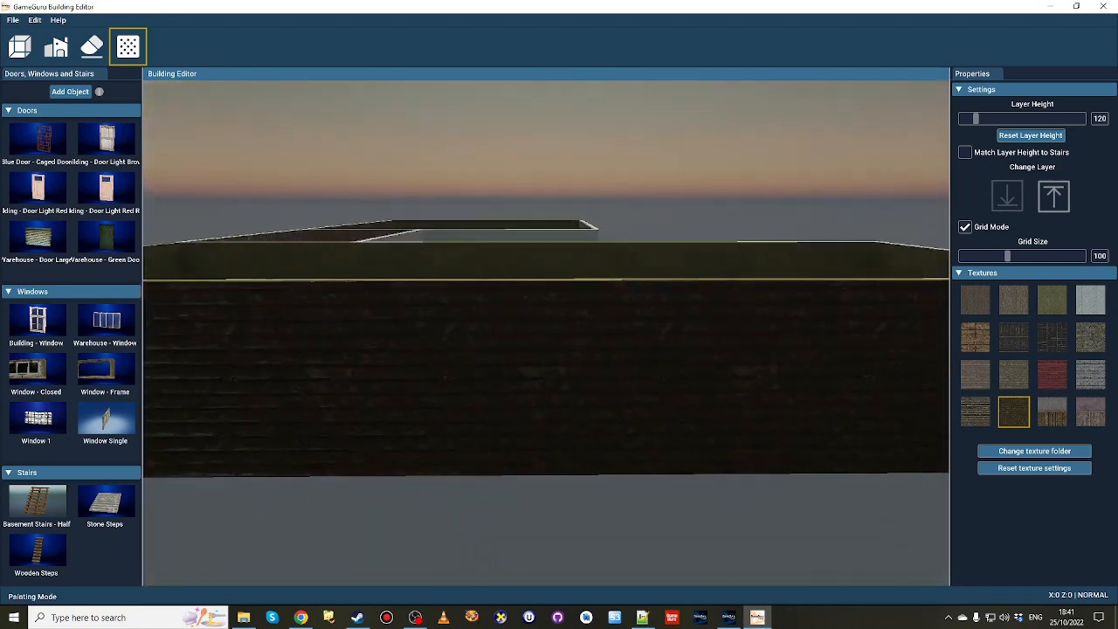
pyautogui.moveTo(651, 437); pyautogui.dragTo(633, 452, button='right')
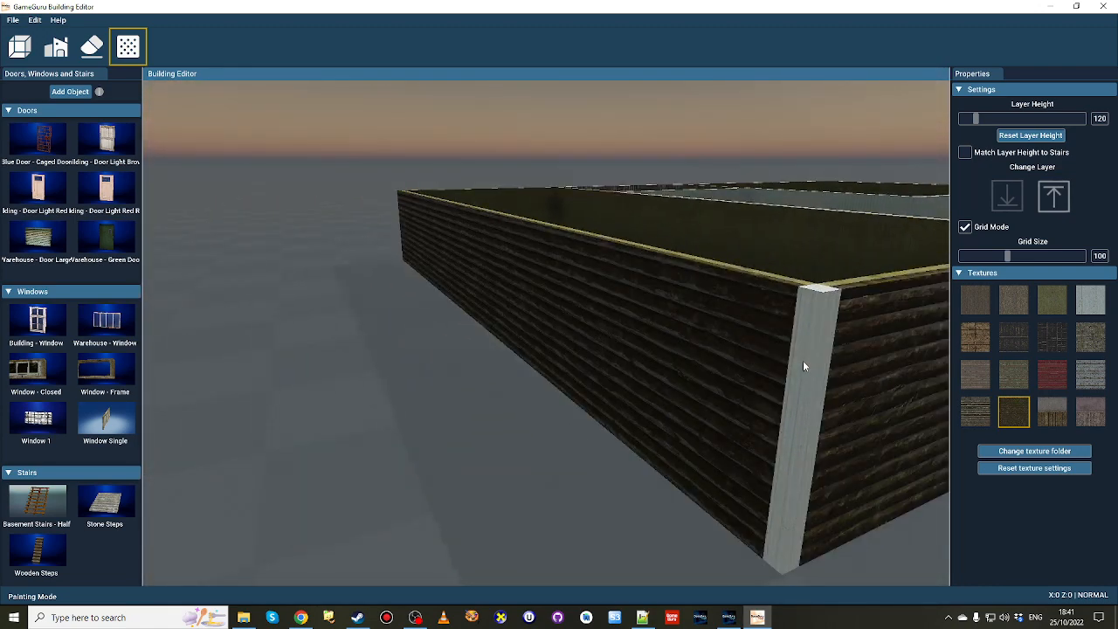
pyautogui.press('d')
pyautogui.moveTo(825, 372); pyautogui.dragTo(764, 389, button='right')
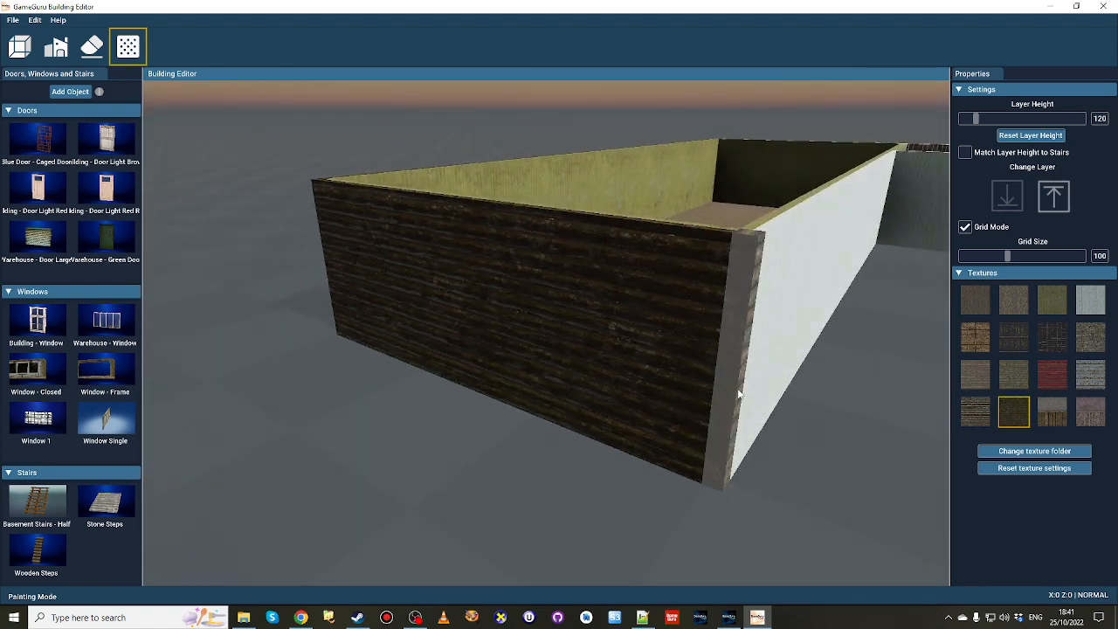
pyautogui.press('d')
pyautogui.moveTo(752, 349); pyautogui.dragTo(789, 363, button='right')
# Paint the long room's interior walls with the red horizontal plank texture.
pyautogui.press('w')
pyautogui.press('w')
pyautogui.press('s')
pyautogui.press('w')
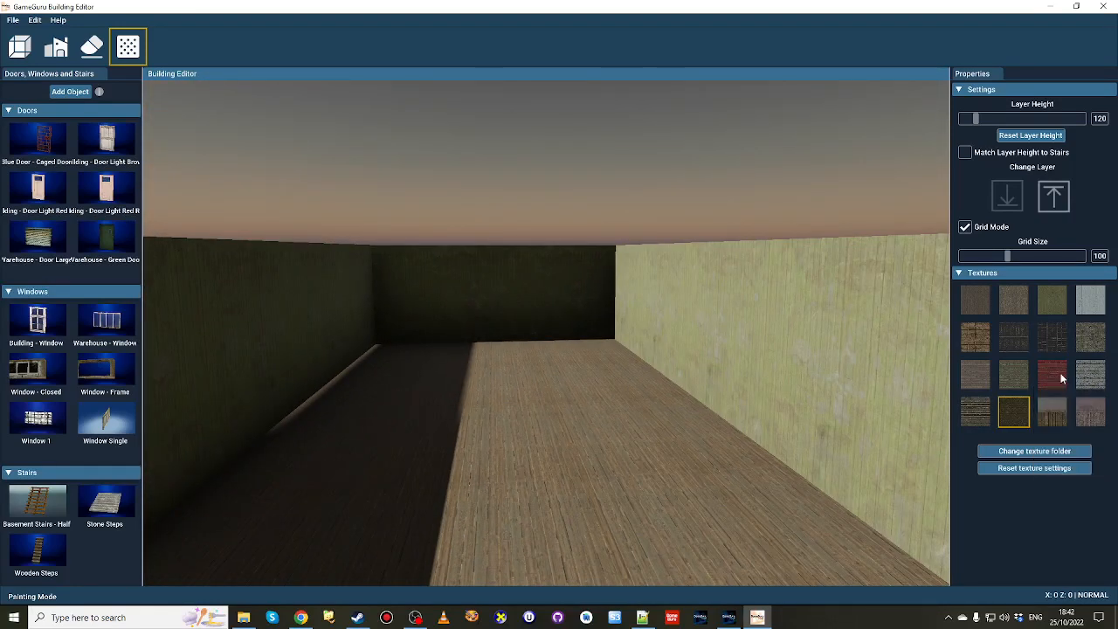
pyautogui.click(869, 450)
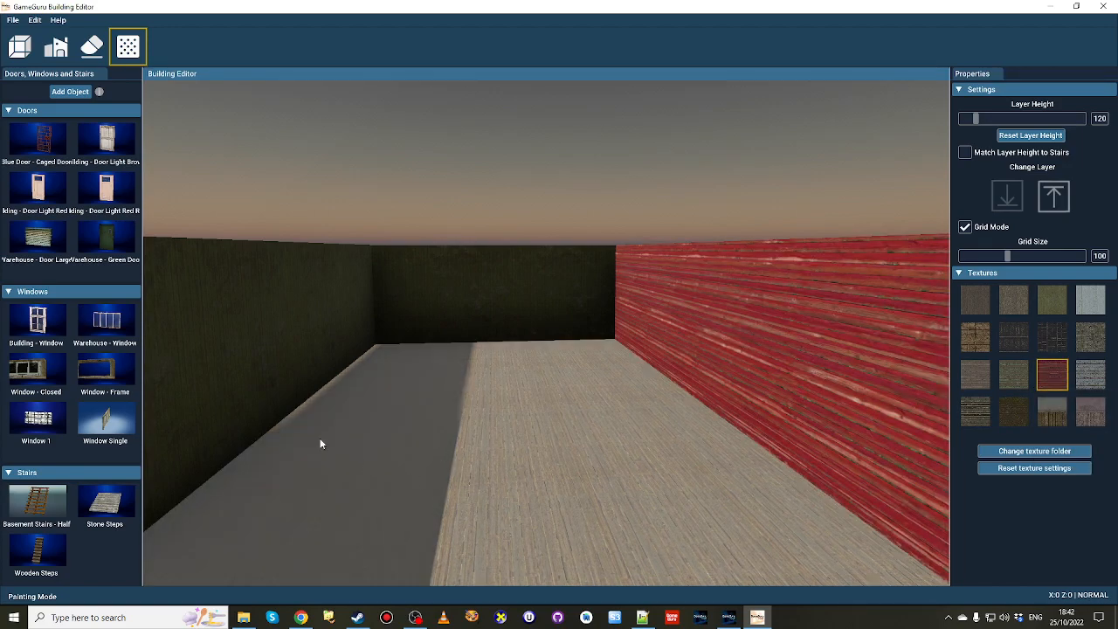
pyautogui.click(351, 334)
pyautogui.click(463, 316)
pyautogui.moveTo(533, 358); pyautogui.dragTo(598, 324, button='right')
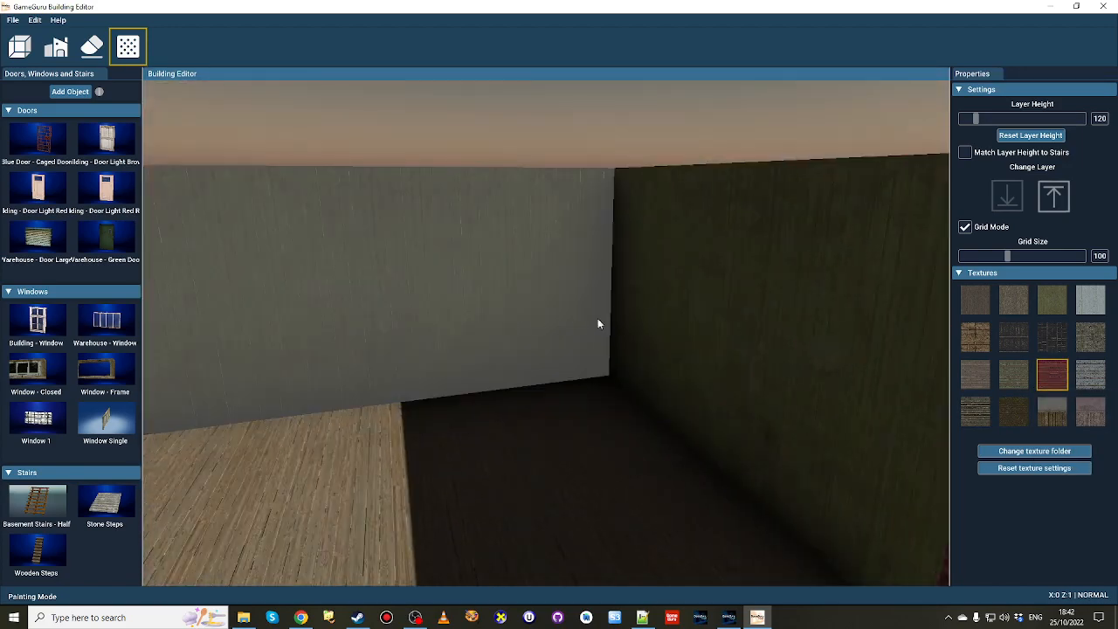
pyautogui.click(657, 319)
pyautogui.click(533, 297)
pyautogui.moveTo(531, 297); pyautogui.dragTo(651, 348, button='right')
# Examine the red interior walls of the long room from above and from inside.
pyautogui.press('s')
pyautogui.press('w')
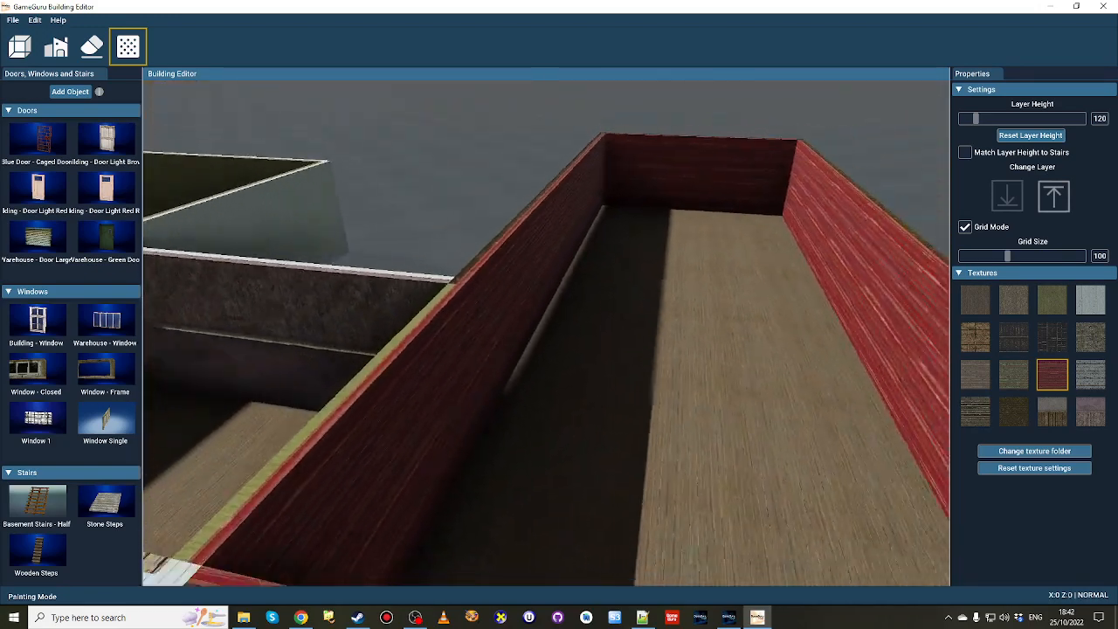
pyautogui.press('s')
pyautogui.moveTo(384, 350); pyautogui.dragTo(453, 319, button='right')
pyautogui.press('w')
pyautogui.press('w')
pyautogui.press('s')
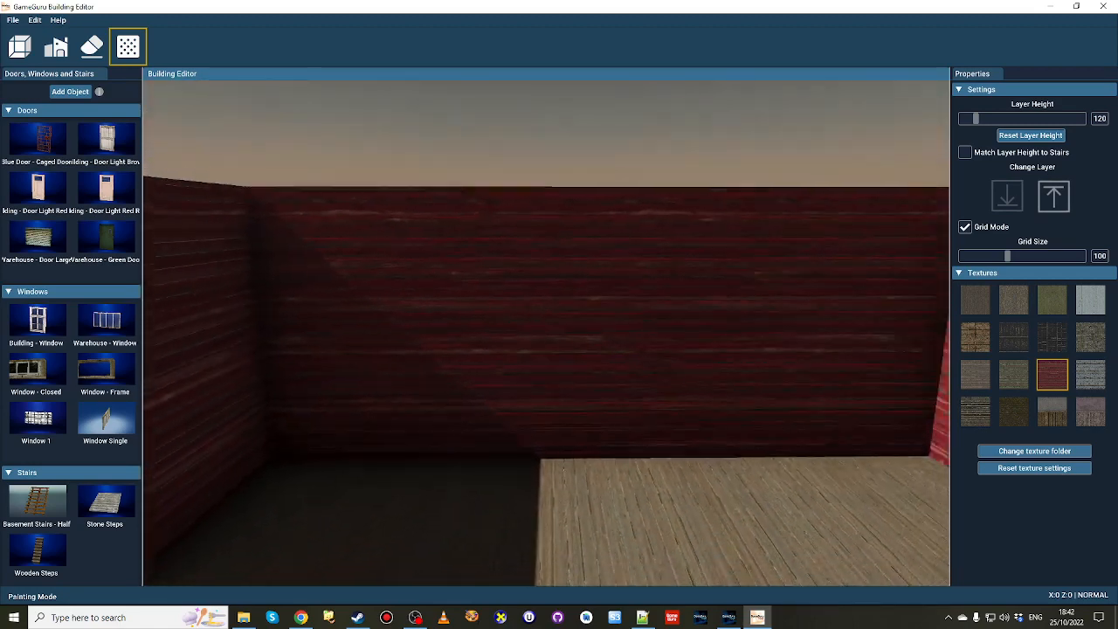
pyautogui.moveTo(533, 316)
pyautogui.mouseDown(button='right')
pyautogui.moveTo(560, 320)
pyautogui.moveTo(529, 322)
pyautogui.mouseUp(button='right')
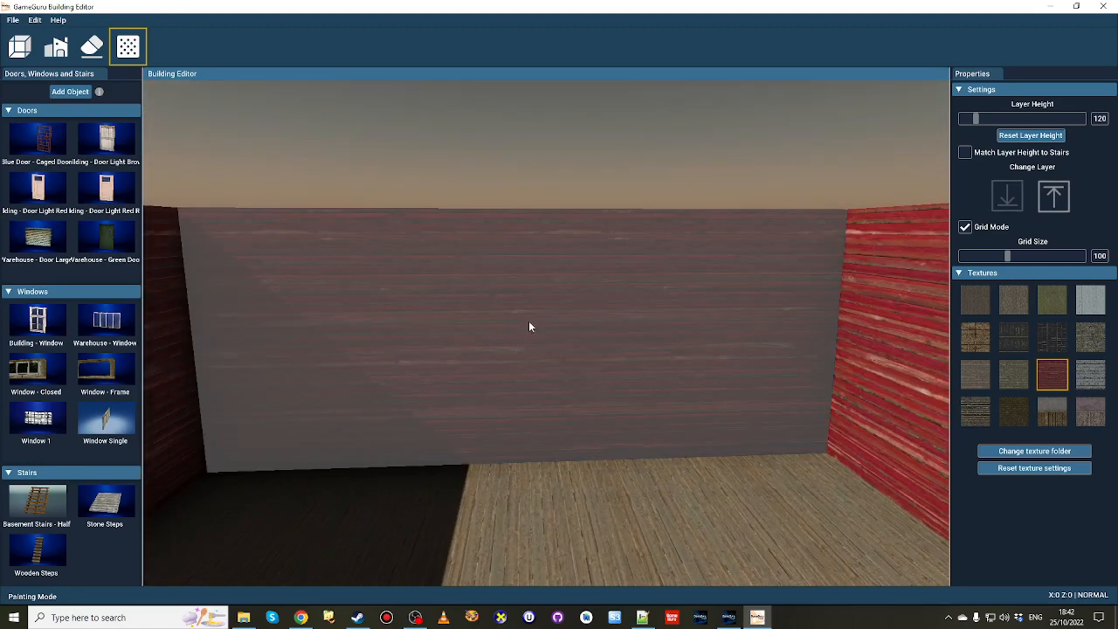
# Paint the long room's interior walls with the light brown panelled plank texture.
pyautogui.click(971, 336)
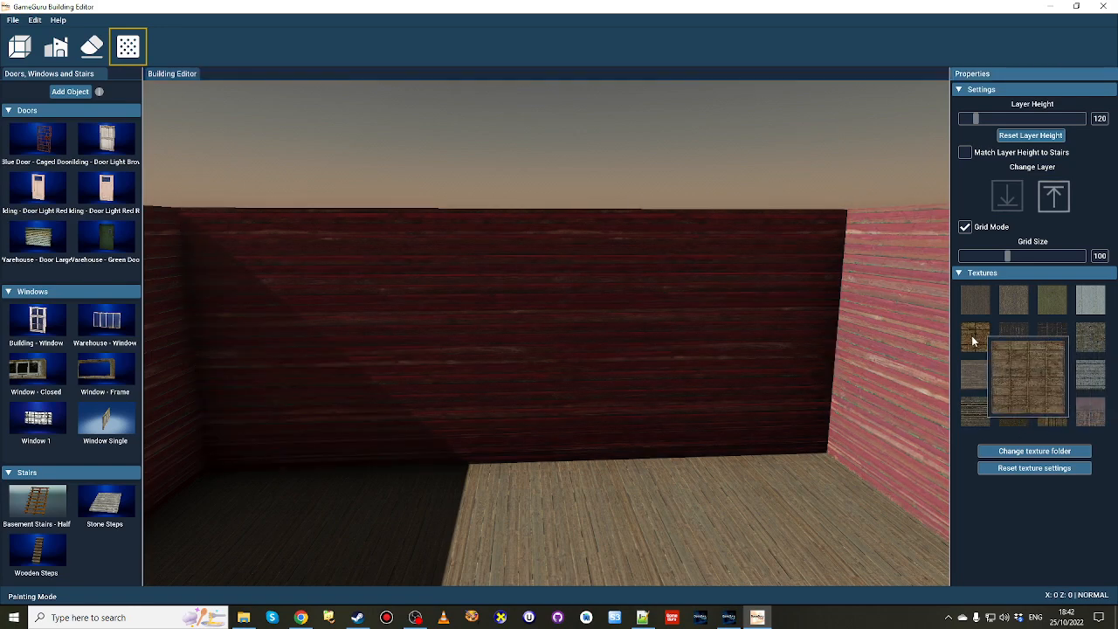
pyautogui.click(642, 450)
pyautogui.press('s')
pyautogui.moveTo(637, 478); pyautogui.dragTo(573, 393, button='right')
pyautogui.click(562, 383)
pyautogui.press('w')
pyautogui.click(729, 383)
pyautogui.moveTo(729, 383); pyautogui.dragTo(753, 384, button='right')
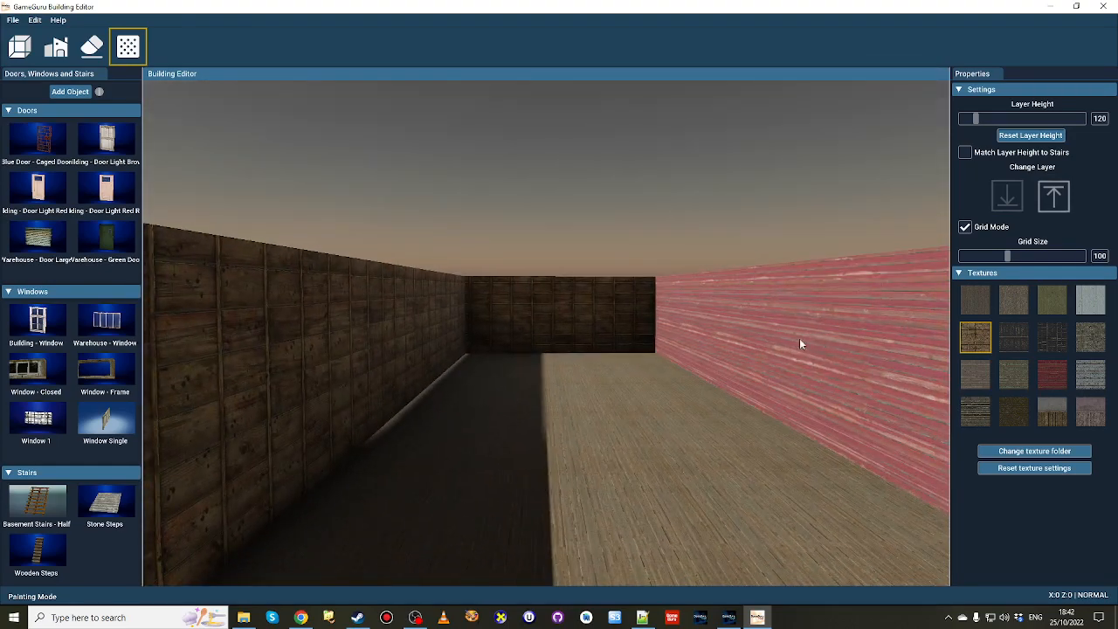
pyautogui.click(800, 340)
pyautogui.moveTo(800, 340); pyautogui.dragTo(893, 345, button='right')
# Try the dark panelled and green plank textures on the long room's interior end wall, ending with the white plank texture.
pyautogui.press('w')
pyautogui.press('w')
pyautogui.moveTo(651, 451); pyautogui.dragTo(662, 446, button='right')
pyautogui.press('s')
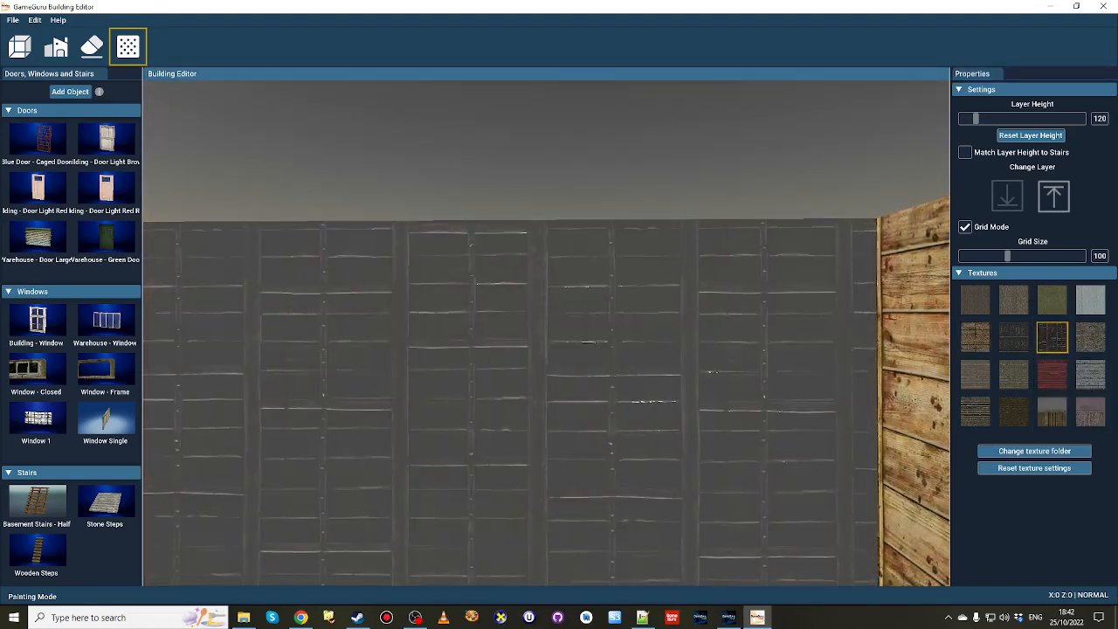
pyautogui.moveTo(979, 347)
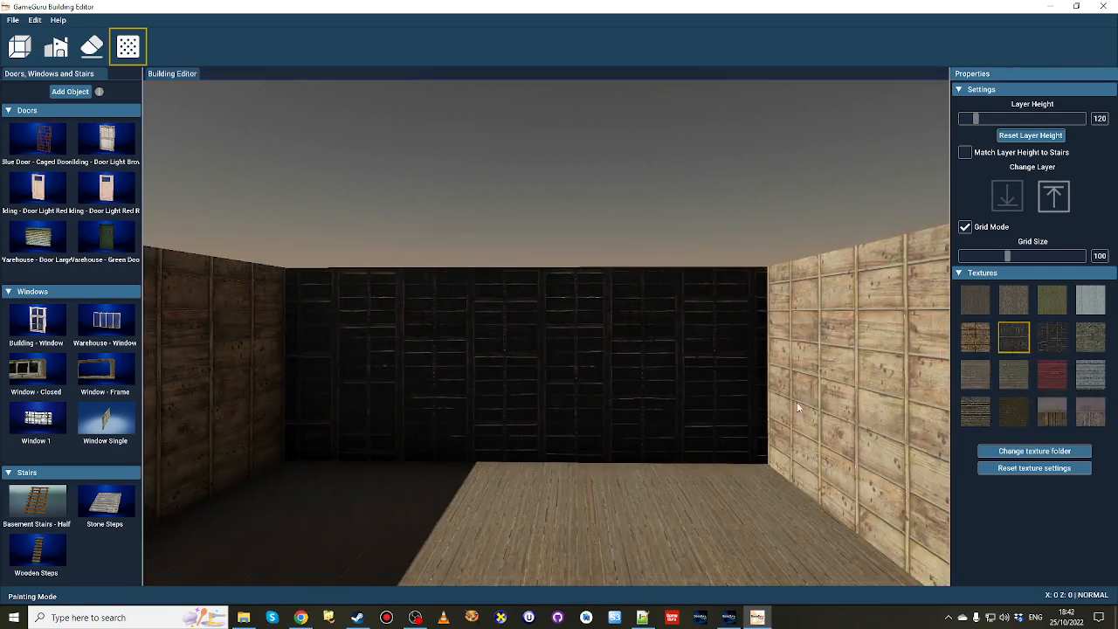
pyautogui.moveTo(1053, 297)
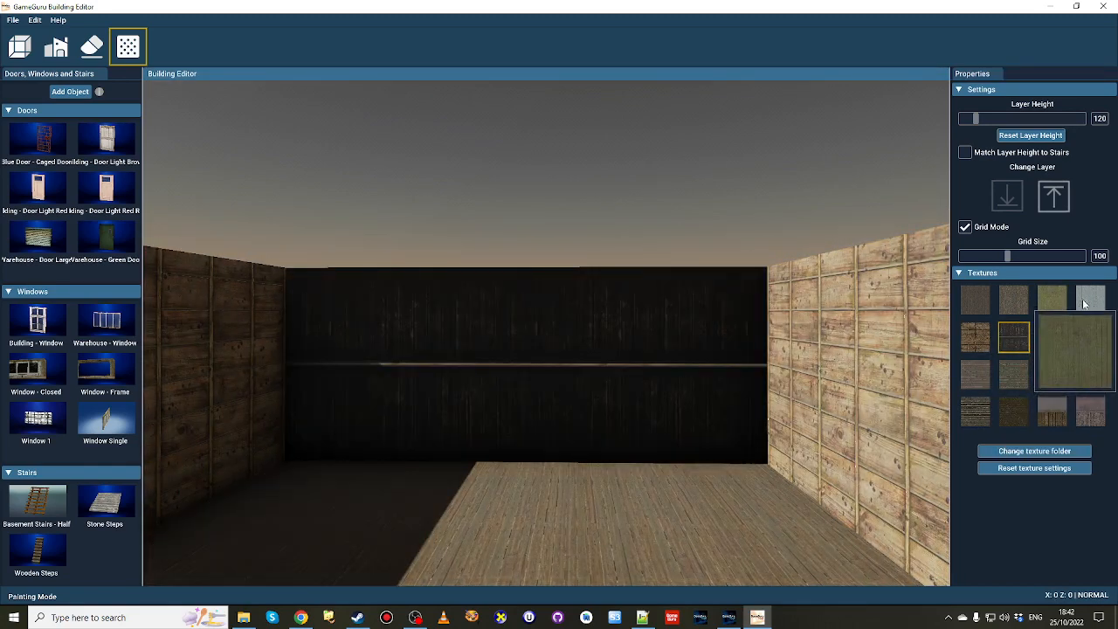
pyautogui.click(1085, 302)
pyautogui.click(560, 384)
# Examine the smaller room's interior and the painted walls inside the long room.
pyautogui.moveTo(575, 546)
pyautogui.mouseDown(button='right')
pyautogui.moveTo(227, 544)
pyautogui.moveTo(315, 540)
pyautogui.moveTo(489, 568)
pyautogui.moveTo(367, 533)
pyautogui.moveTo(328, 502)
pyautogui.moveTo(393, 568)
pyautogui.moveTo(437, 564)
pyautogui.moveTo(441, 581)
pyautogui.moveTo(420, 560)
pyautogui.moveTo(358, 568)
pyautogui.moveTo(575, 550)
pyautogui.mouseUp(button='right')
pyautogui.press('w')
pyautogui.press('s')
pyautogui.press('w')
pyautogui.press('s')
pyautogui.press('w')
pyautogui.press('d')
pyautogui.press('w')
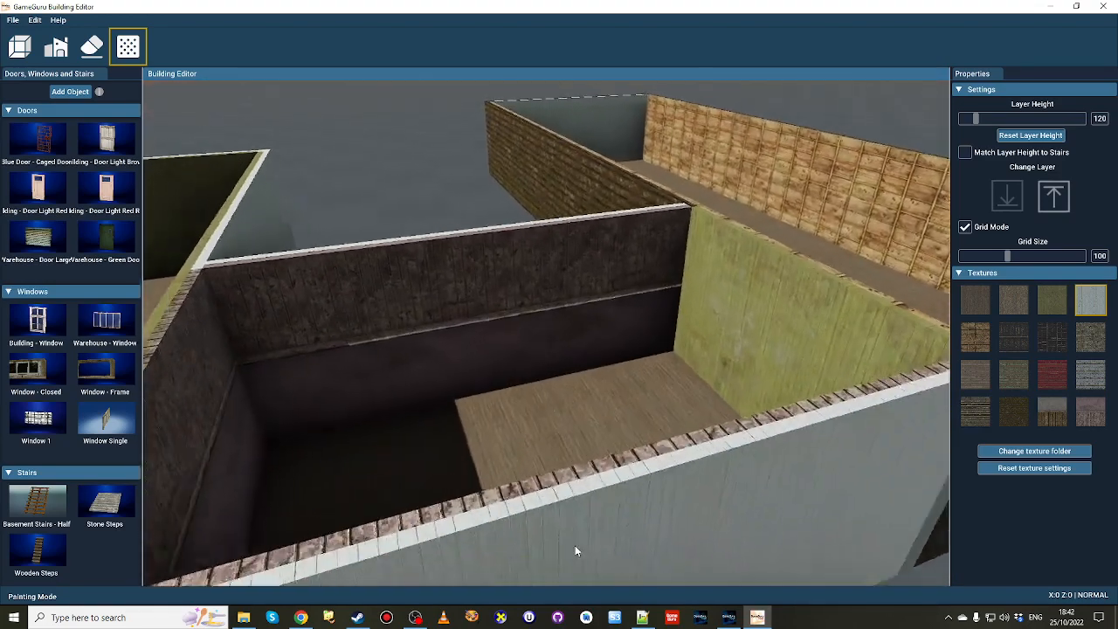
pyautogui.press('d')
pyautogui.moveTo(491, 444); pyautogui.dragTo(507, 412, button='right')
pyautogui.press('d')
pyautogui.press('w')
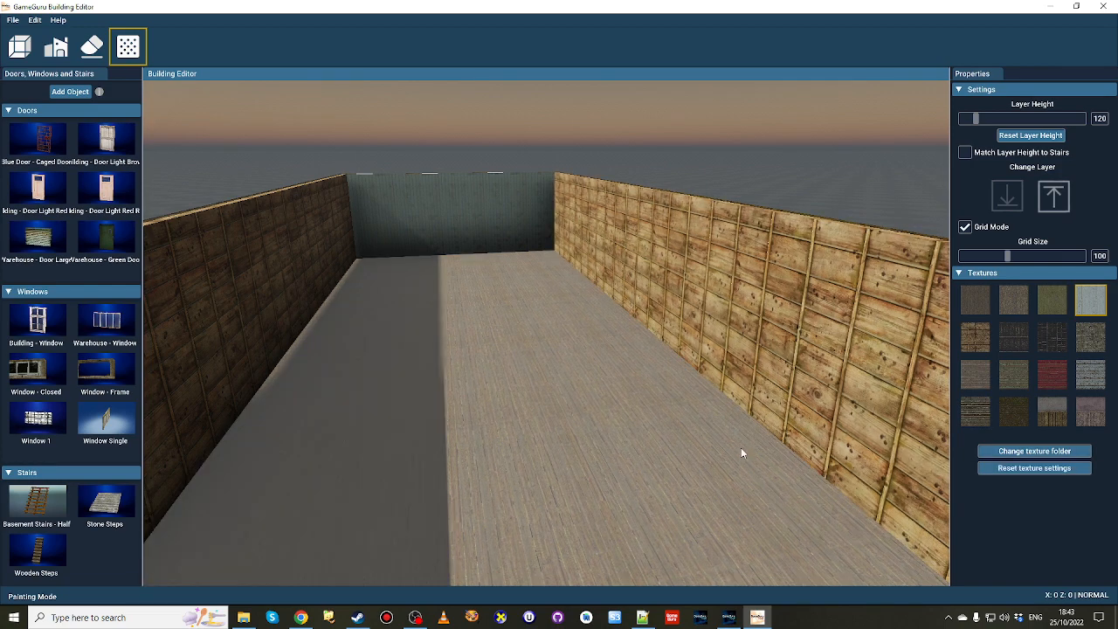
# Examine the whole three-room building from outside, including how the rooms join along the front.
pyautogui.press('s')
pyautogui.moveTo(741, 453); pyautogui.dragTo(442, 337, button='right')
pyautogui.press('w')
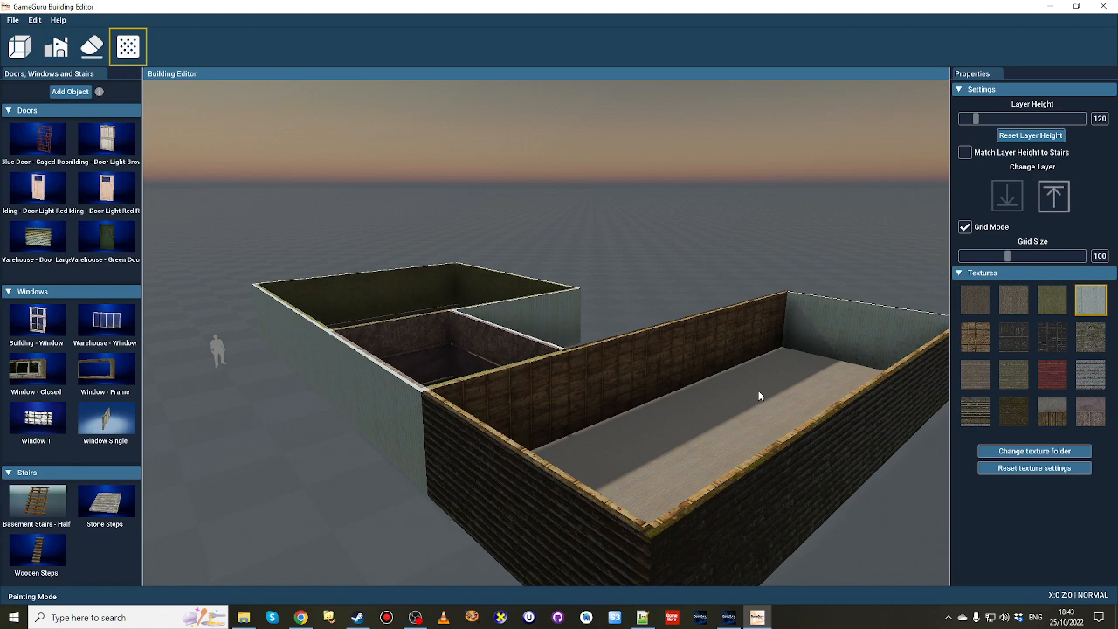
pyautogui.moveTo(759, 395); pyautogui.dragTo(945, 476, button='right')
pyautogui.press('w')
pyautogui.press('a')
pyautogui.press('s')
pyautogui.press('w')
pyautogui.press('s')
pyautogui.moveTo(732, 417); pyautogui.dragTo(732, 421, button='right')
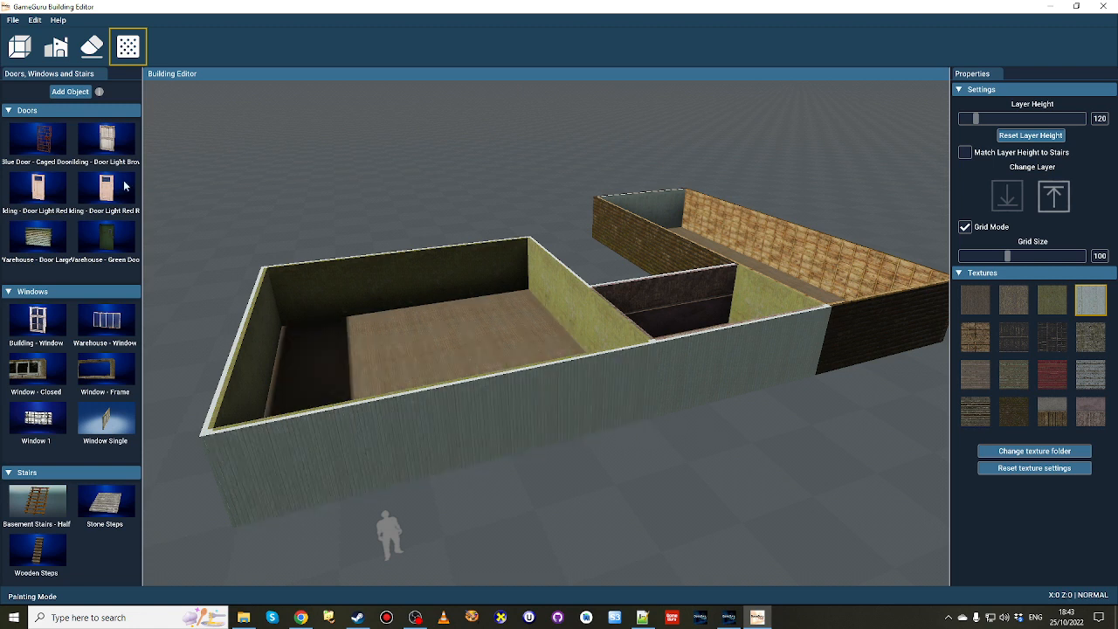
# Place the Blue Door - Caged Door in the large room's front exterior wall.
pyautogui.click(41, 148)
pyautogui.moveTo(41, 149); pyautogui.dragTo(411, 427)
pyautogui.click(434, 457)
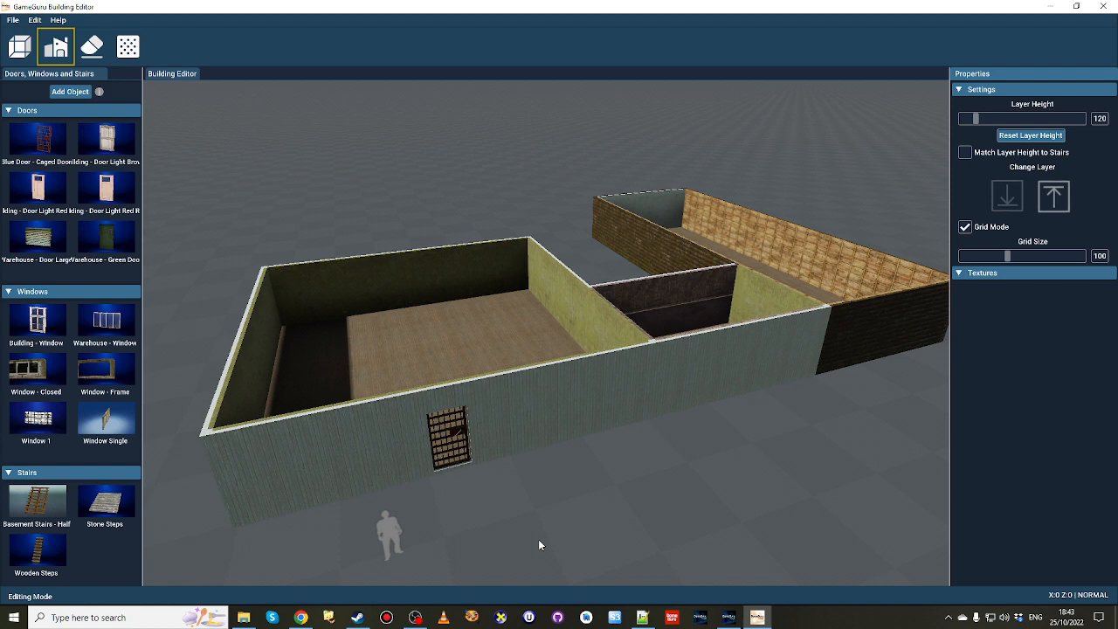
# Place another caged door in the wall between the large room and the smaller room.
pyautogui.moveTo(572, 491); pyautogui.dragTo(773, 445, button='right')
pyautogui.press('a')
pyautogui.press('w')
pyautogui.press('s')
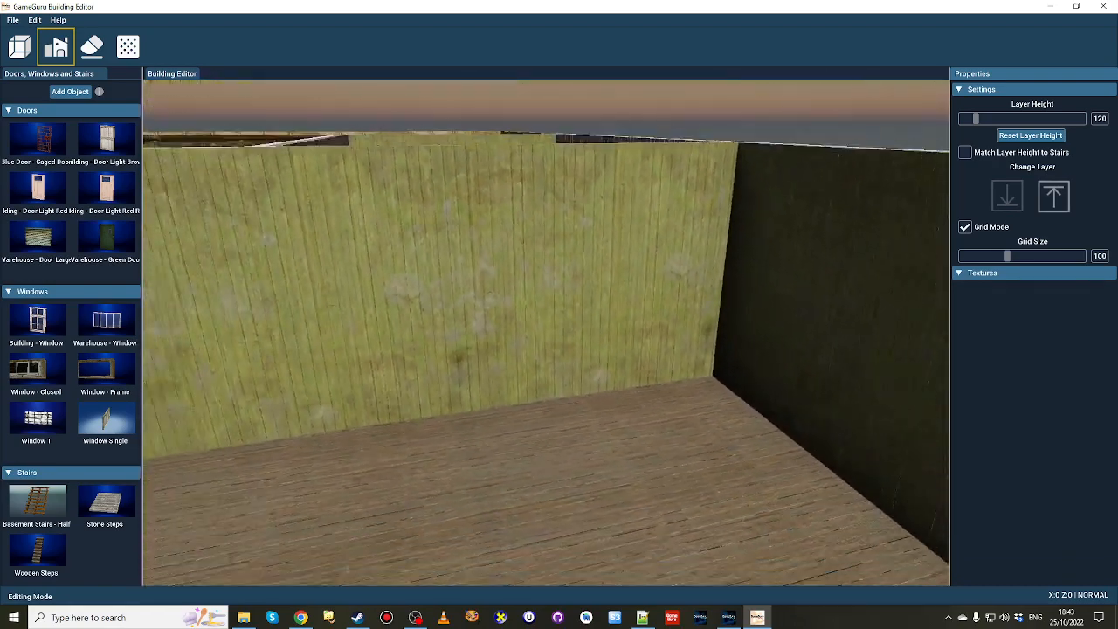
pyautogui.moveTo(677, 384); pyautogui.dragTo(670, 404, button='right')
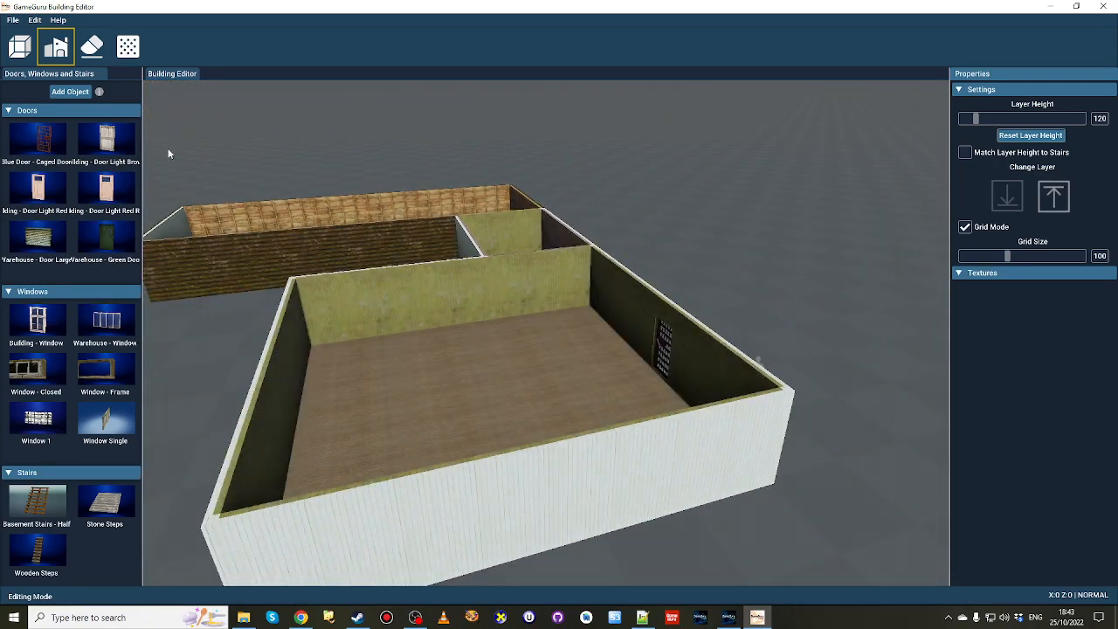
pyautogui.click(533, 331)
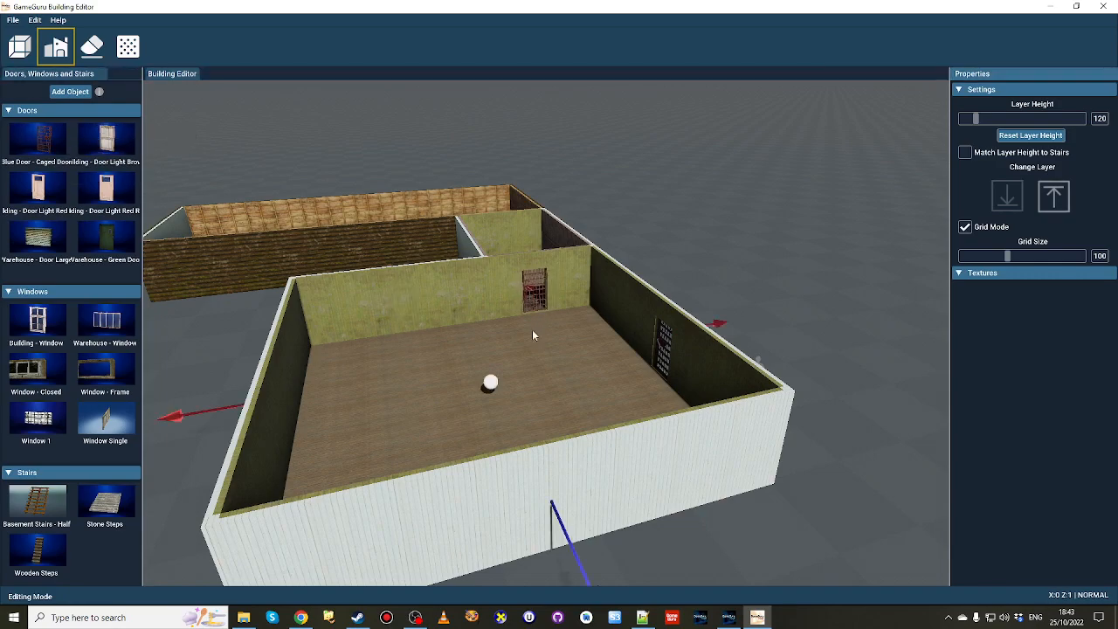
# Place a third caged door in the green wall between the smaller room and the long room.
pyautogui.press('w')
pyautogui.moveTo(533, 329)
pyautogui.mouseDown(button='right')
pyautogui.moveTo(533, 284)
pyautogui.moveTo(530, 350)
pyautogui.mouseUp(button='right')
pyautogui.moveTo(171, 203); pyautogui.dragTo(528, 312)
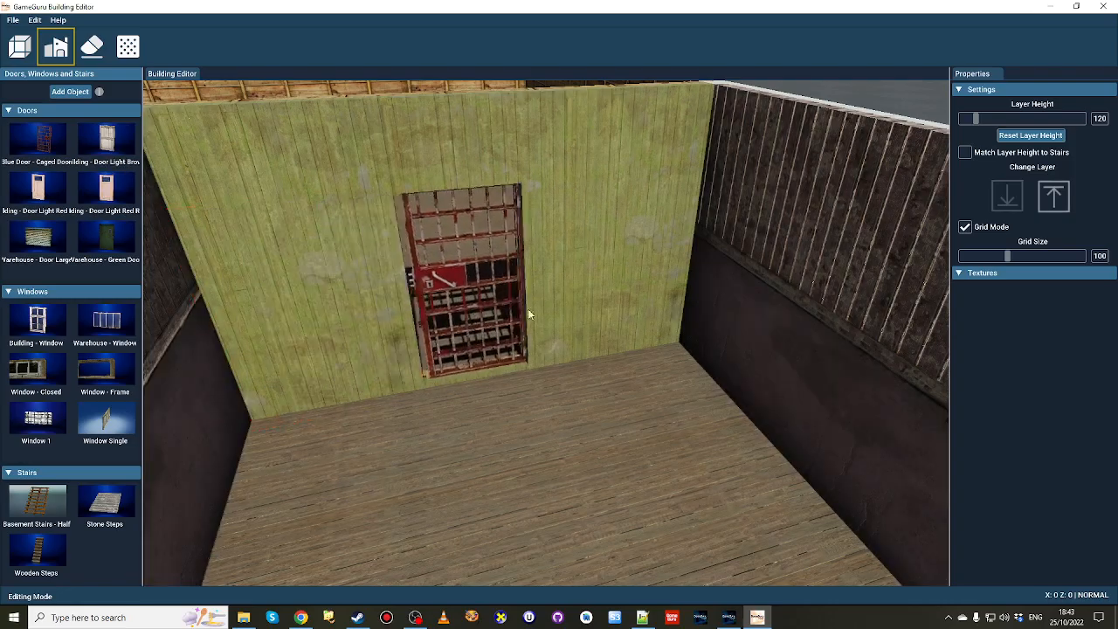
# Examine the placed caged doors from outside and inside, ending in the long room.
pyautogui.moveTo(516, 333); pyautogui.dragTo(848, 332, button='right')
pyautogui.press('w')
pyautogui.moveTo(560, 332); pyautogui.dragTo(690, 323, button='right')
pyautogui.press('s')
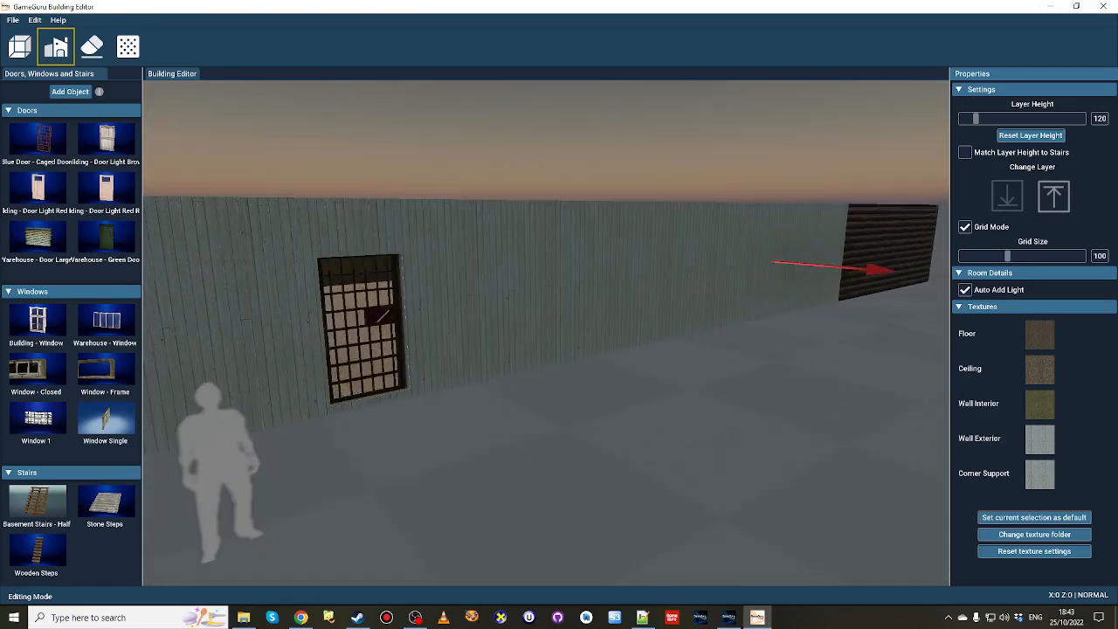
pyautogui.press('w')
pyautogui.moveTo(559, 332); pyautogui.dragTo(502, 383, button='right')
pyautogui.press('w')
pyautogui.press('w')
pyautogui.press('w')
pyautogui.press('s')
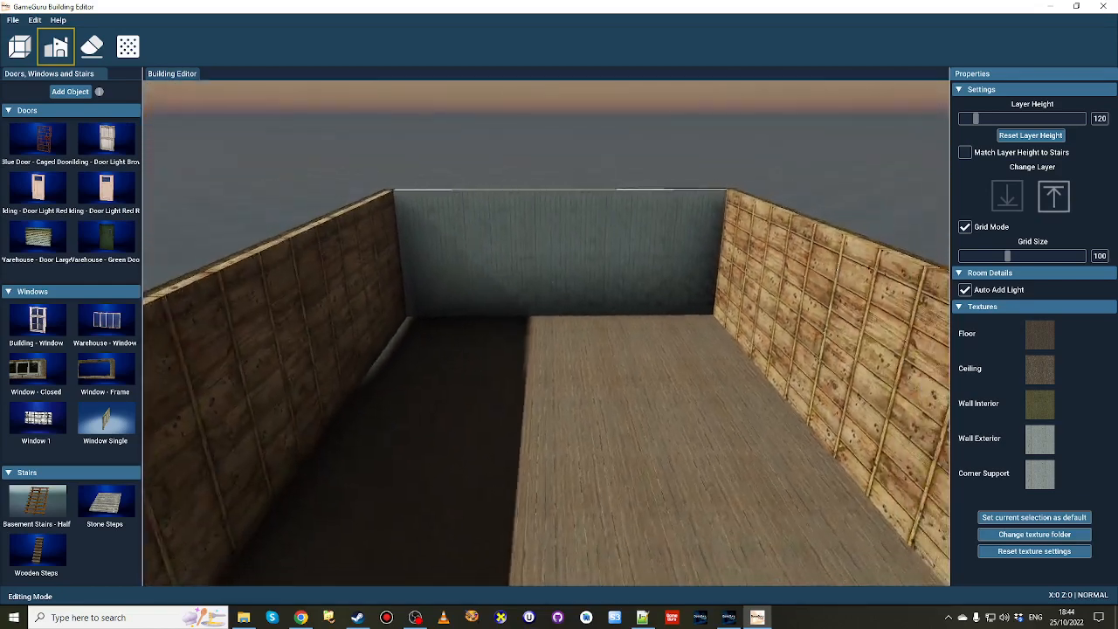
# Place the Basement Stairs - Half in the long room, rotated to climb towards its end wall.
pyautogui.moveTo(474, 423); pyautogui.dragTo(473, 425, button='right')
pyautogui.press('d')
pyautogui.click(46, 500)
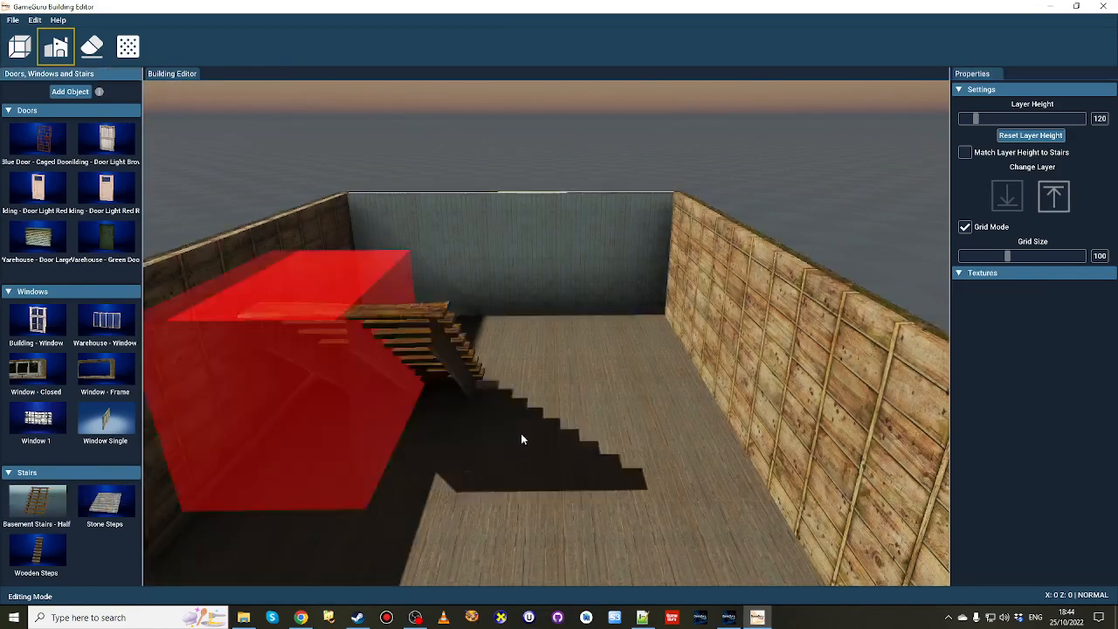
pyautogui.press('r')
pyautogui.press('r')
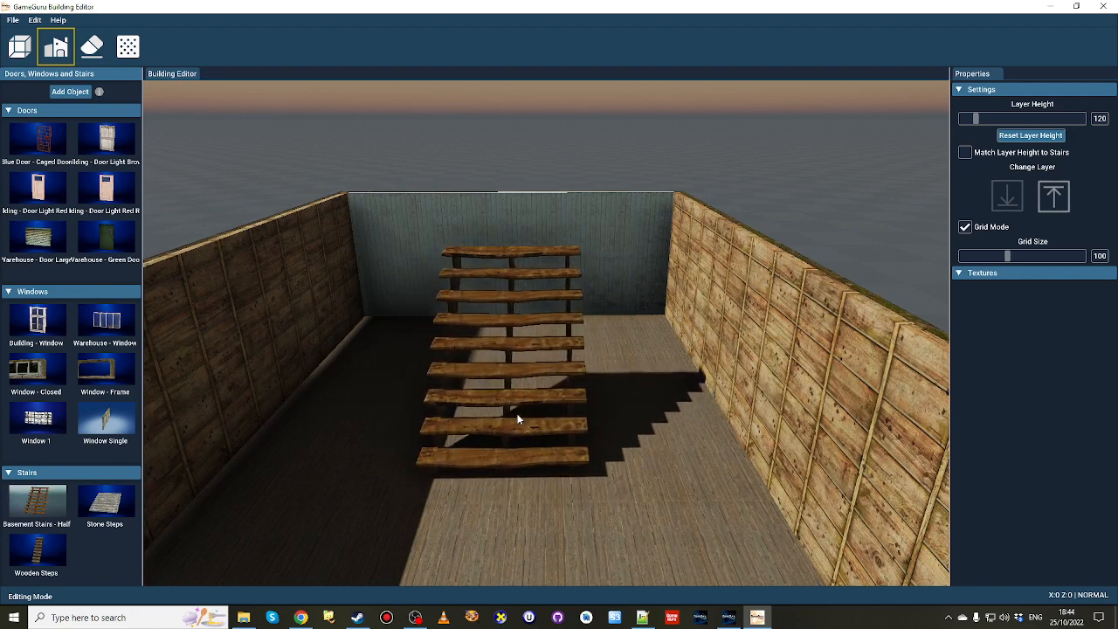
pyautogui.click(507, 463)
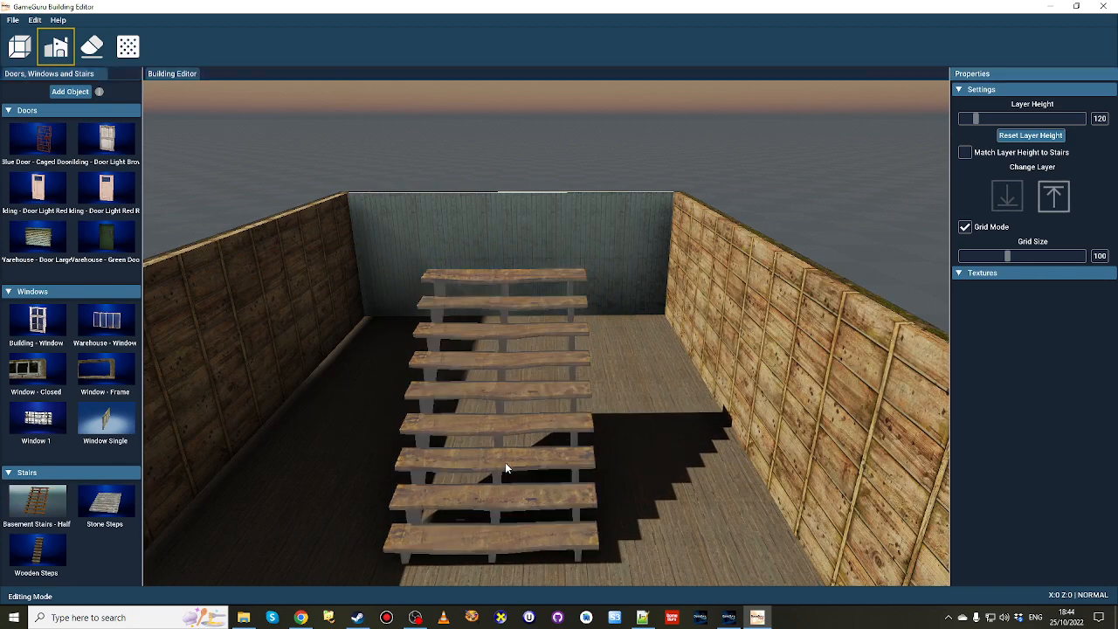
# Move up one layer and create a room over the end of the long room, around the stair opening.
pyautogui.scroll(-6, 507, 463)
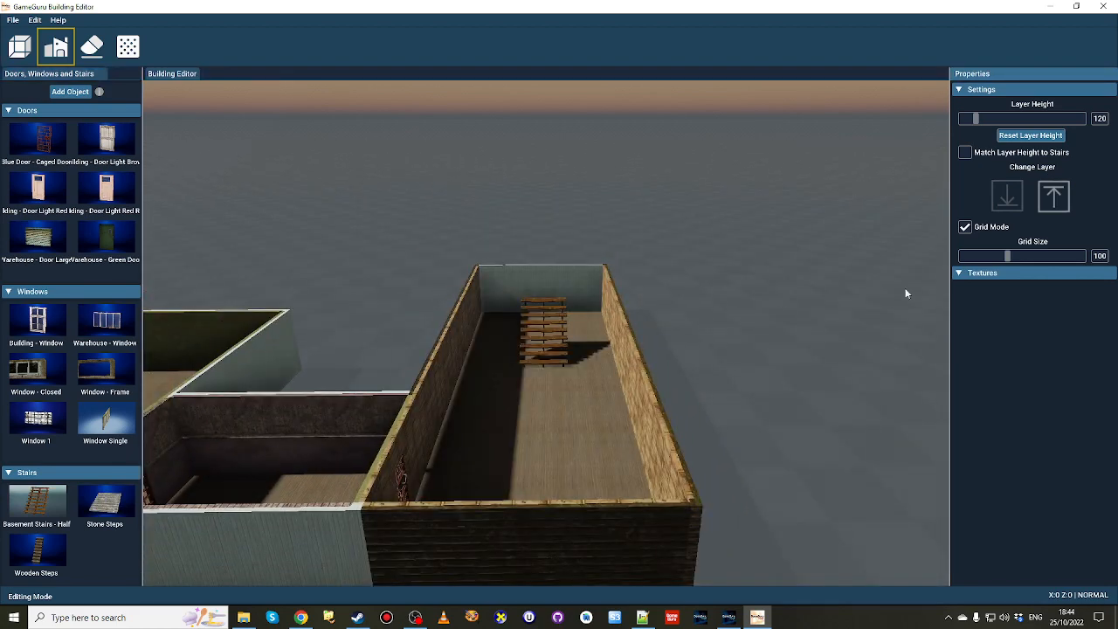
pyautogui.click(1053, 196)
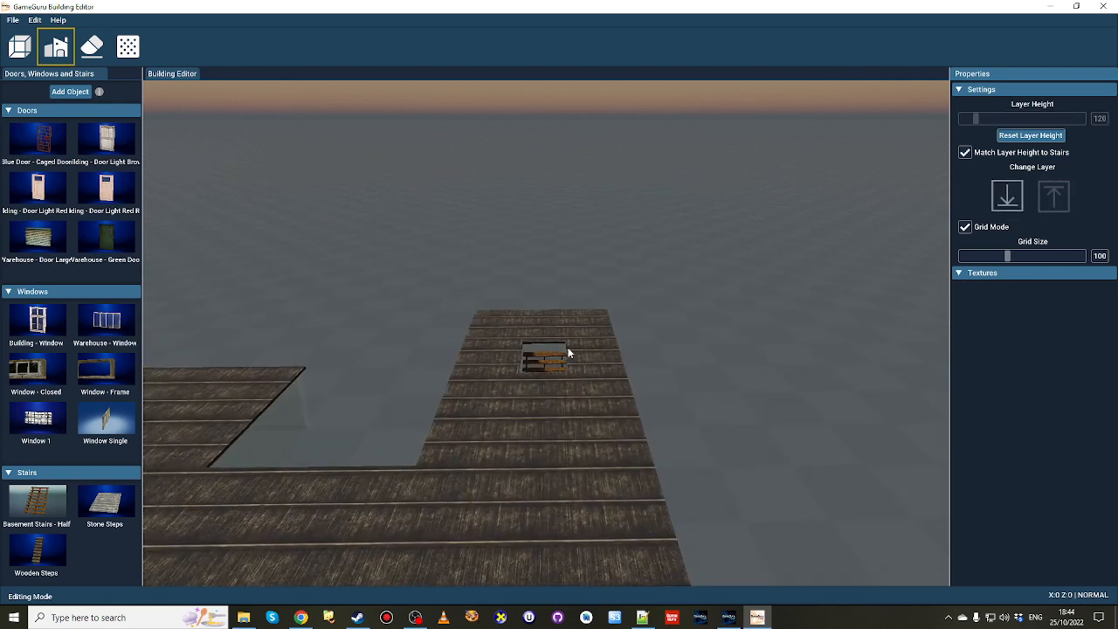
pyautogui.click(25, 54)
pyautogui.moveTo(487, 312)
pyautogui.mouseDown()
pyautogui.moveTo(576, 400)
pyautogui.moveTo(624, 423)
pyautogui.mouseUp()
pyautogui.moveTo(624, 461); pyautogui.dragTo(629, 511, button='right')
pyautogui.press('w')
pyautogui.click(13, 19)
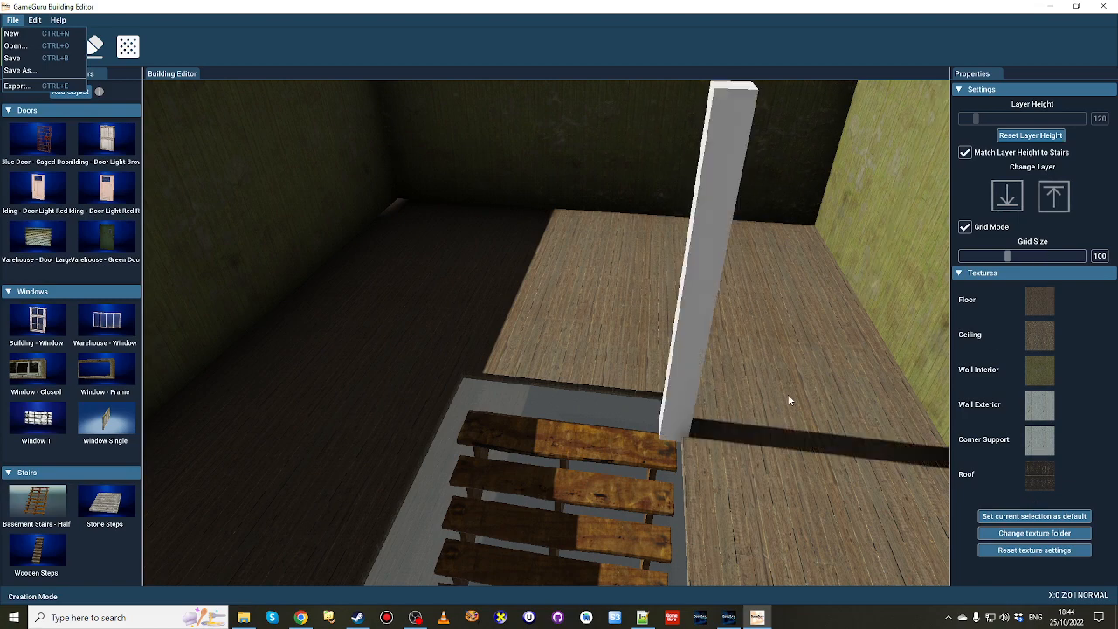
# Return to the ground layer and enable matching its layer height to the stairs.
pyautogui.press('s')
pyautogui.moveTo(745, 421); pyautogui.dragTo(702, 399, button='right')
pyautogui.click(1003, 202)
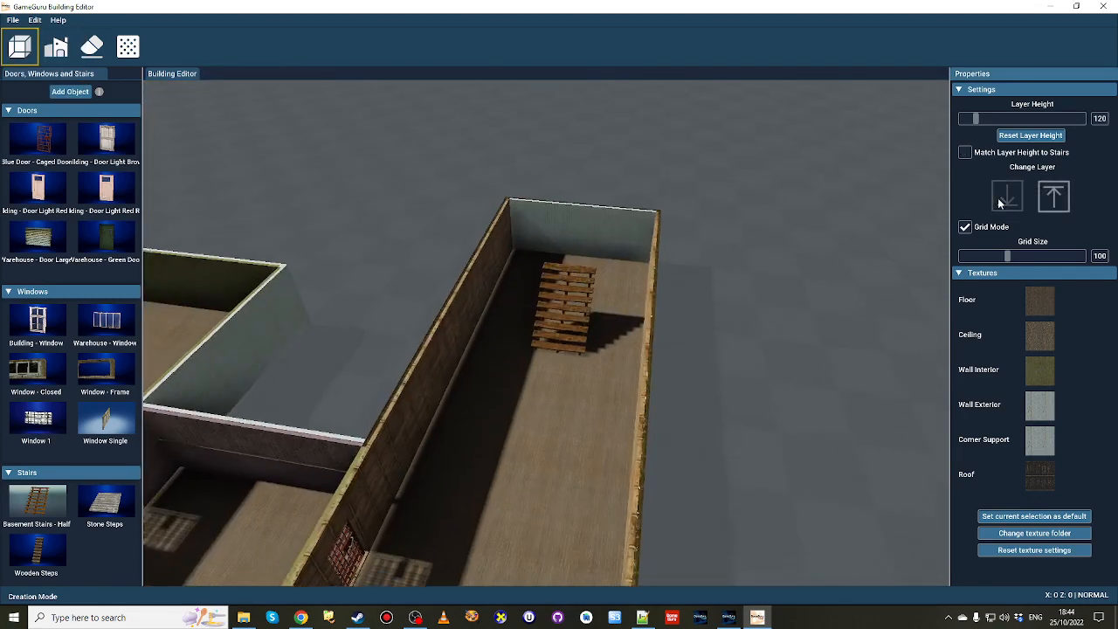
pyautogui.moveTo(642, 363); pyautogui.dragTo(572, 306, button='right')
pyautogui.press('w')
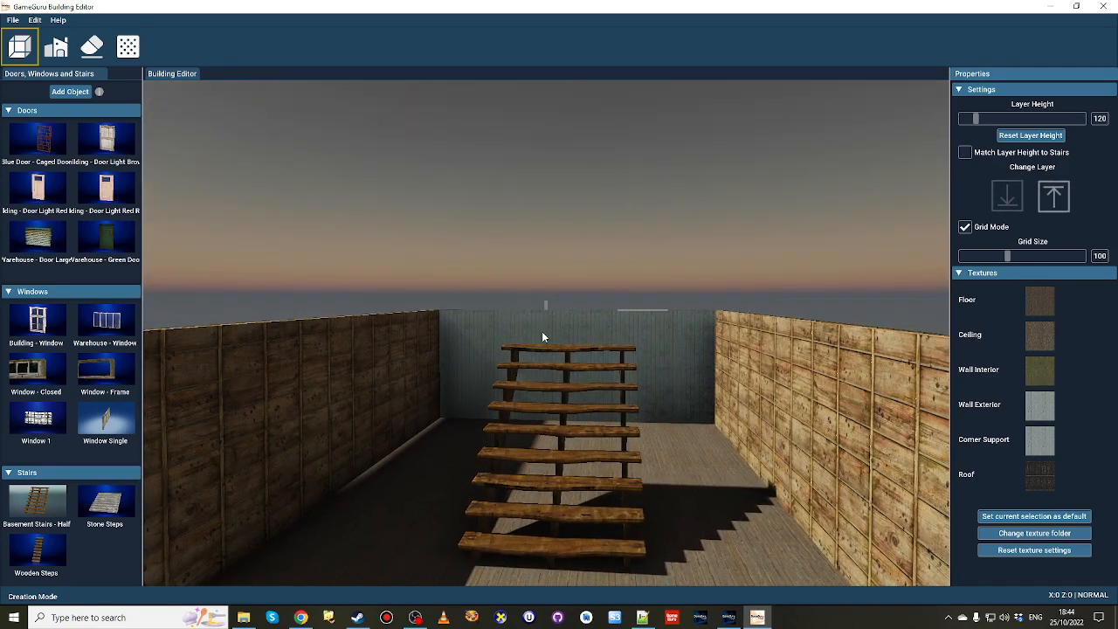
pyautogui.click(964, 153)
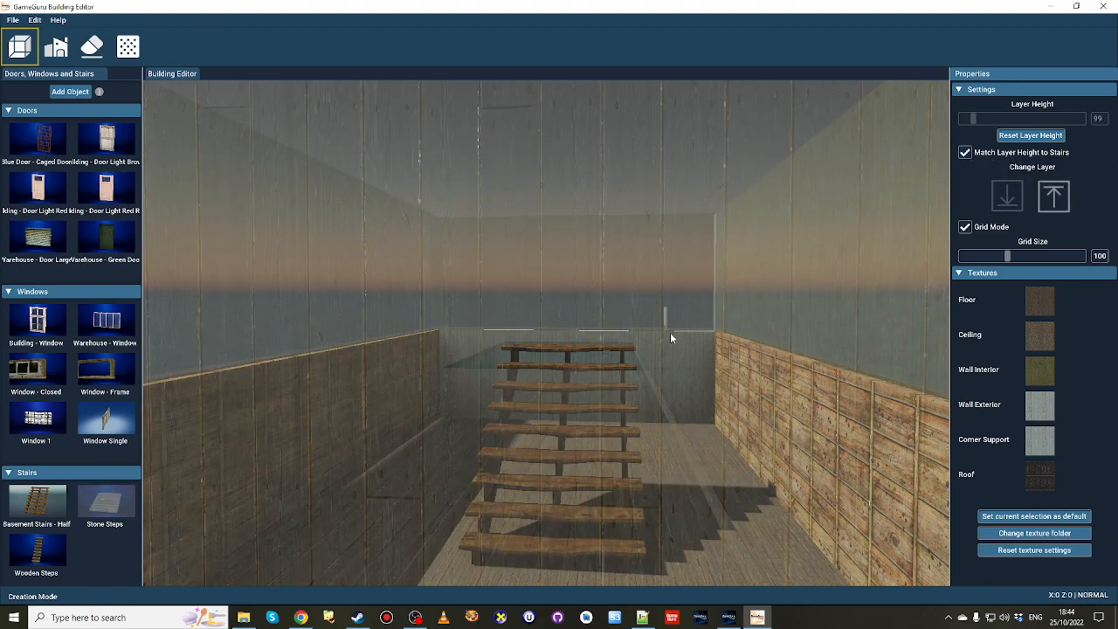
# Examine the top of the staircase against the long room's walls.
pyautogui.press('d')
pyautogui.moveTo(670, 333)
pyautogui.mouseDown(button='right')
pyautogui.moveTo(611, 363)
pyautogui.moveTo(612, 319)
pyautogui.moveTo(594, 346)
pyautogui.moveTo(598, 420)
pyautogui.moveTo(670, 332)
pyautogui.mouseUp(button='right')
pyautogui.press('w')
pyautogui.press('s')
pyautogui.press('w')
pyautogui.moveTo(612, 267); pyautogui.dragTo(634, 314, button='right')
pyautogui.press('w')
pyautogui.press('s')
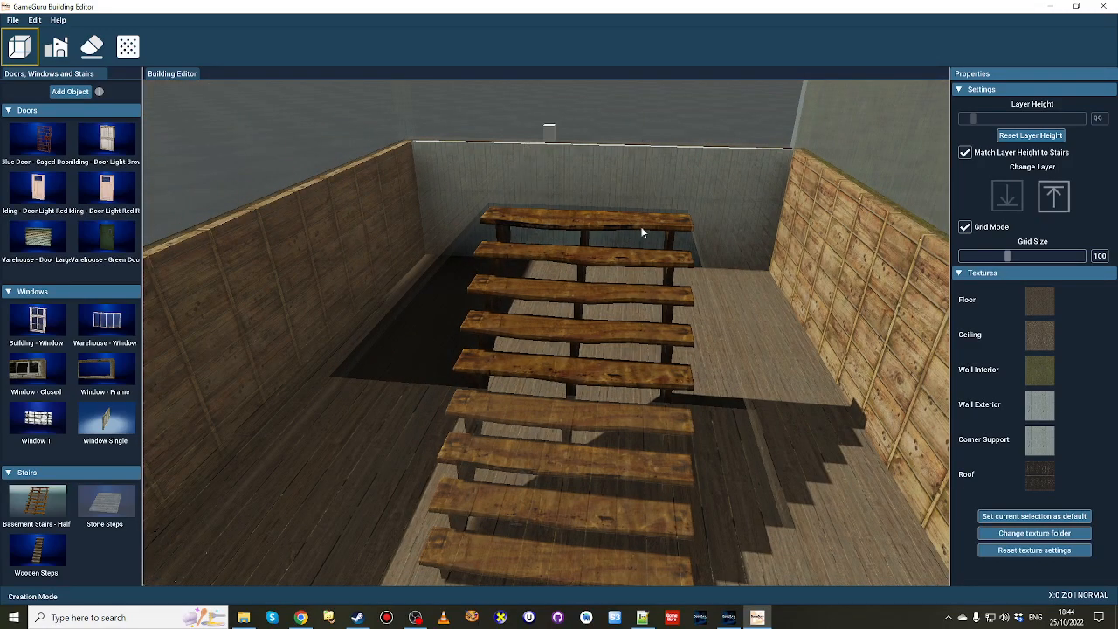
# Move up a layer and inspect the stair opening and the upper room from inside and outside.
pyautogui.click(1054, 196)
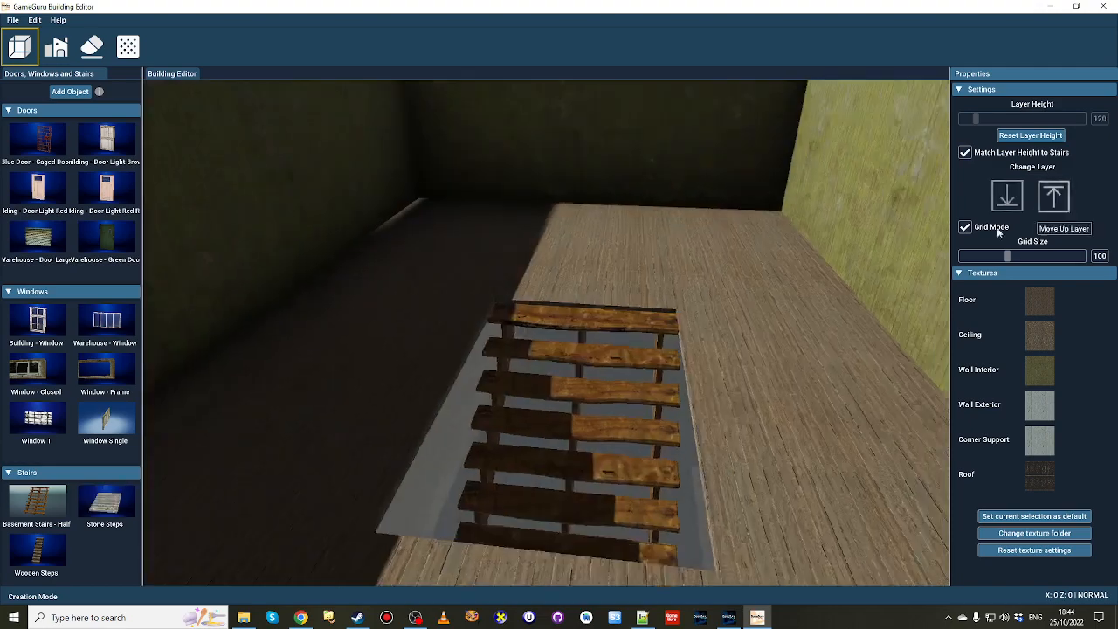
pyautogui.moveTo(576, 332); pyautogui.dragTo(690, 325, button='right')
pyautogui.press('w')
pyautogui.press('w')
pyautogui.press('w')
pyautogui.press('s')
pyautogui.press('s')
pyautogui.press('a')
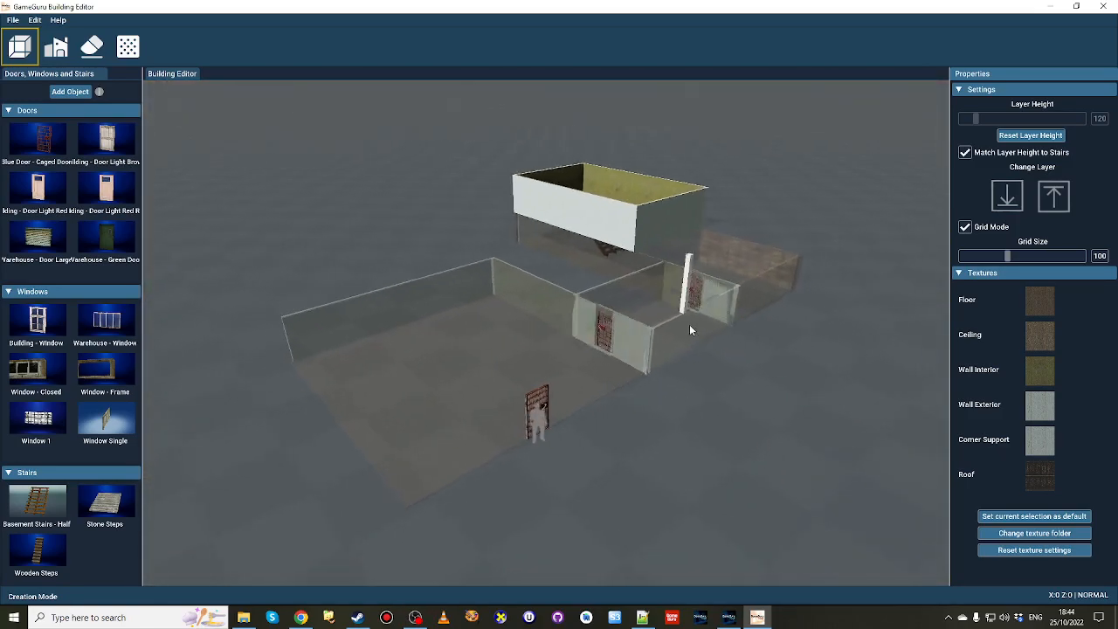
# Move down to the ground layer and examine the whole building and the wall projecting from the large room.
pyautogui.click(1010, 197)
pyautogui.press('w')
pyautogui.moveTo(757, 387); pyautogui.dragTo(727, 340, button='right')
pyautogui.press('w')
pyautogui.press('w')
pyautogui.press('s')
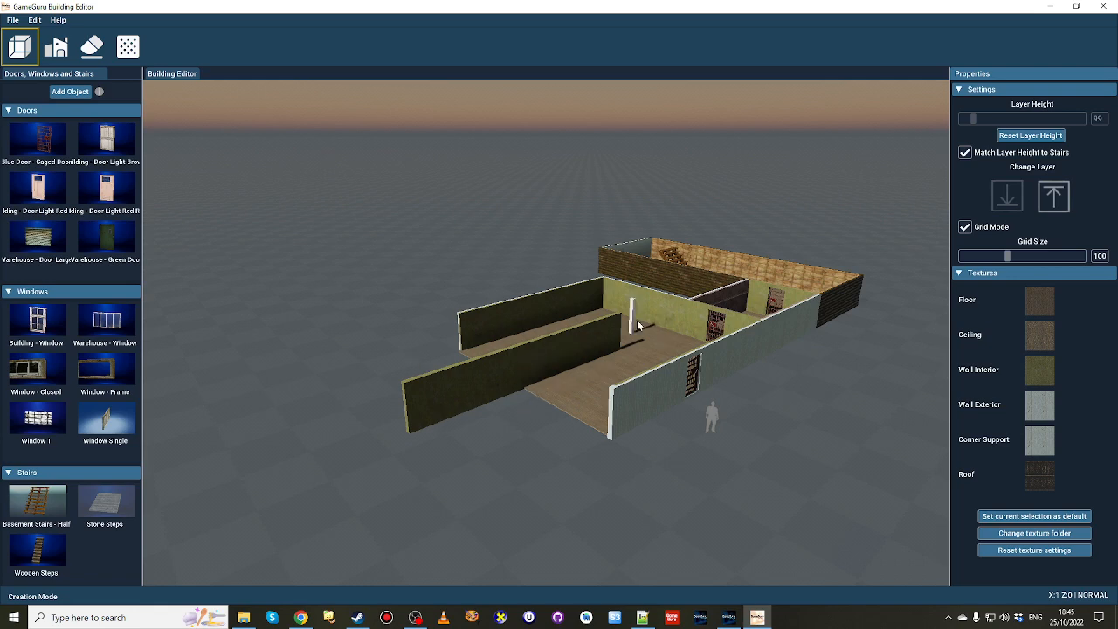
pyautogui.moveTo(591, 334); pyautogui.dragTo(618, 348, button='right')
pyautogui.press('a')
pyautogui.press('d')
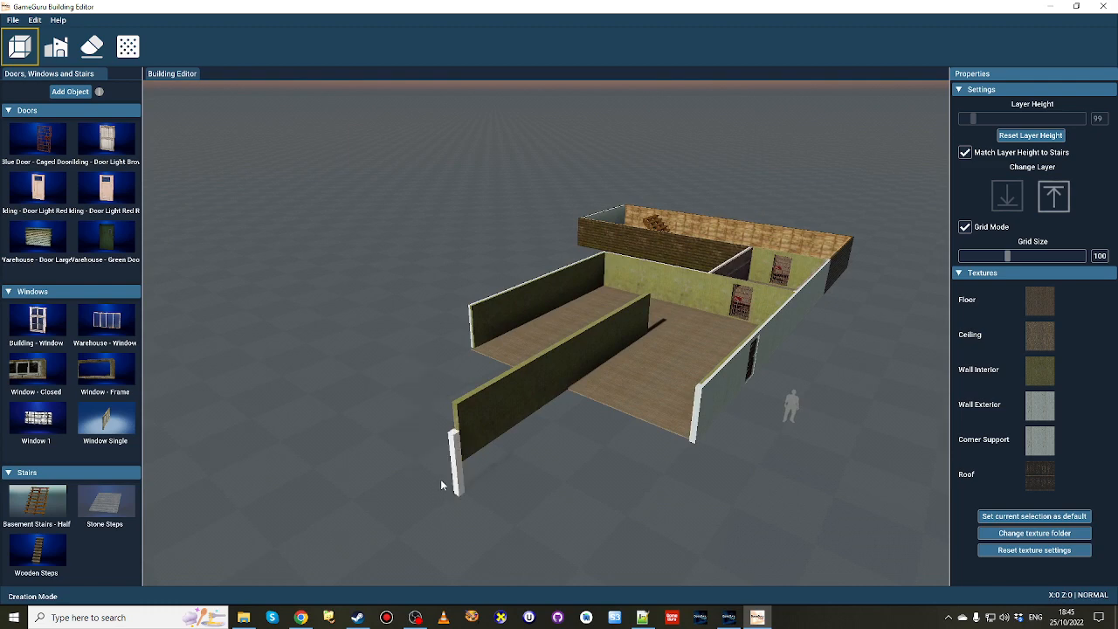
pyautogui.moveTo(550, 376); pyautogui.dragTo(463, 379, button='right')
pyautogui.press('d')
# Select the large room in Editing Mode and inspect its projecting wall from several angles.
pyautogui.click(58, 49)
pyautogui.click(572, 344)
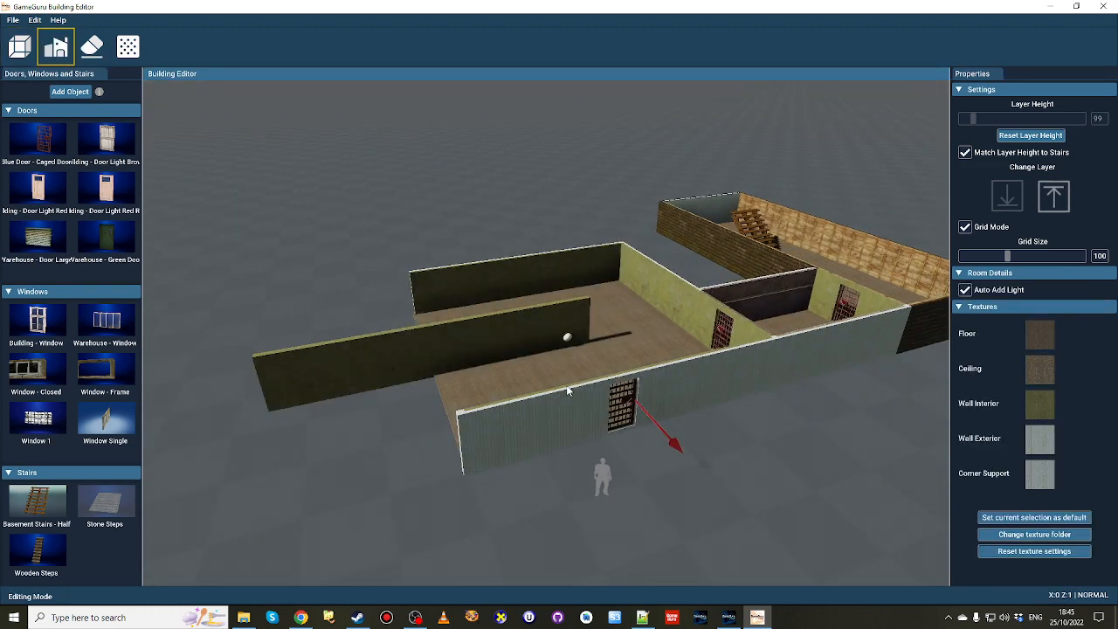
pyautogui.moveTo(569, 337)
pyautogui.mouseDown()
pyautogui.moveTo(532, 350)
pyautogui.moveTo(612, 335)
pyautogui.moveTo(580, 345)
pyautogui.mouseUp()
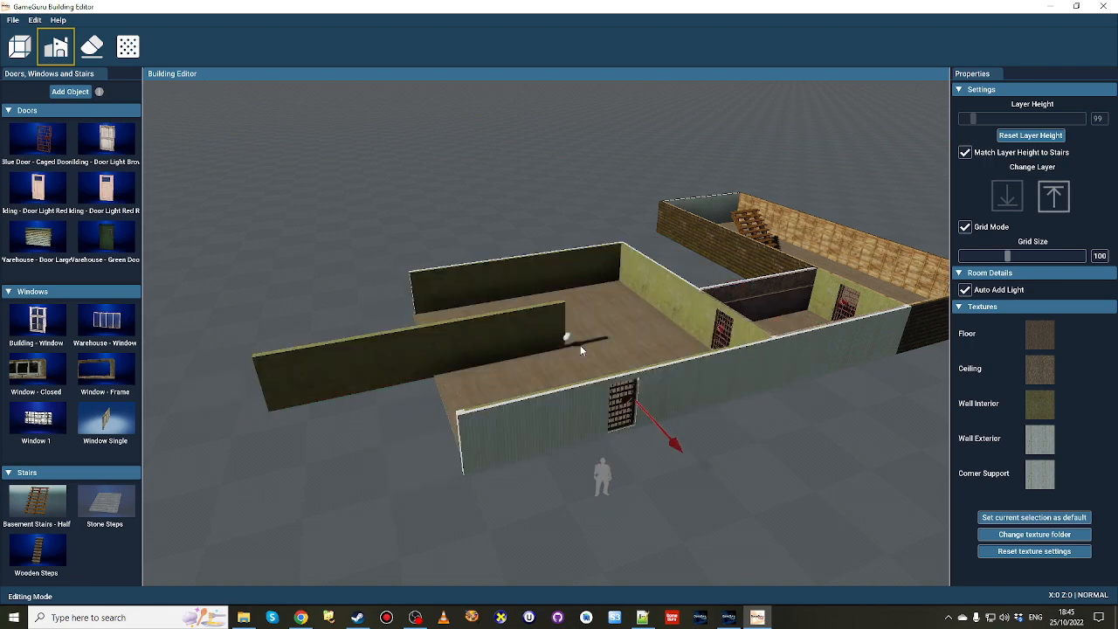
pyautogui.press('w')
pyautogui.moveTo(580, 345)
pyautogui.mouseDown(button='right')
pyautogui.moveTo(384, 375)
pyautogui.moveTo(481, 354)
pyautogui.moveTo(572, 353)
pyautogui.mouseUp(button='right')
pyautogui.press('d')
pyautogui.press('a')
pyautogui.press('s')
pyautogui.moveTo(472, 353); pyautogui.dragTo(515, 353, button='right')
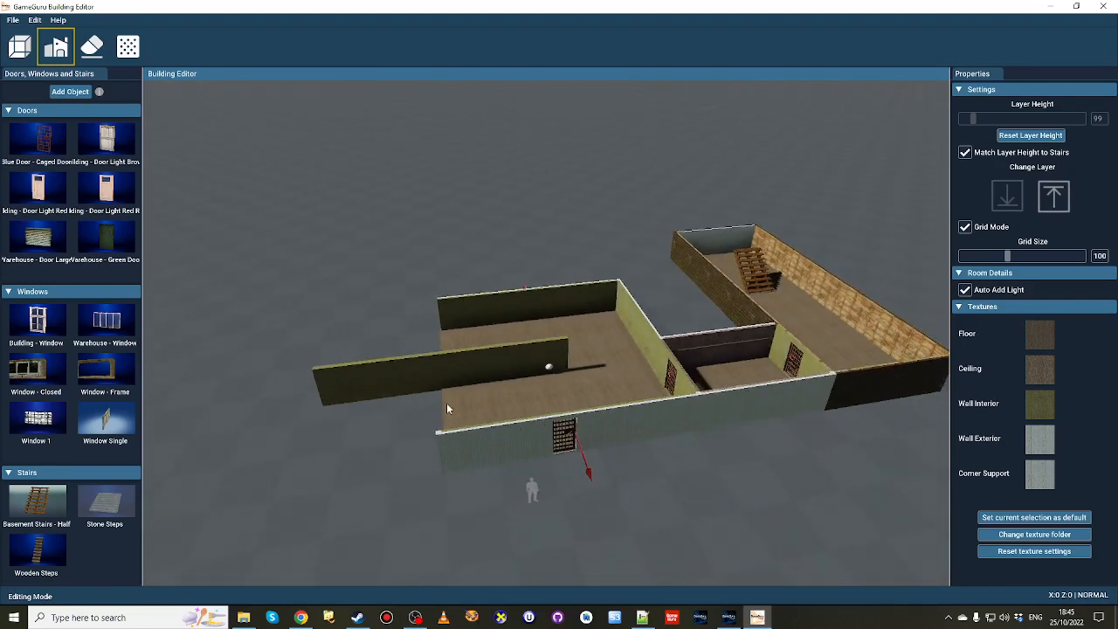
pyautogui.press('w')
pyautogui.moveTo(446, 407); pyautogui.dragTo(472, 403, button='right')
pyautogui.press('s')
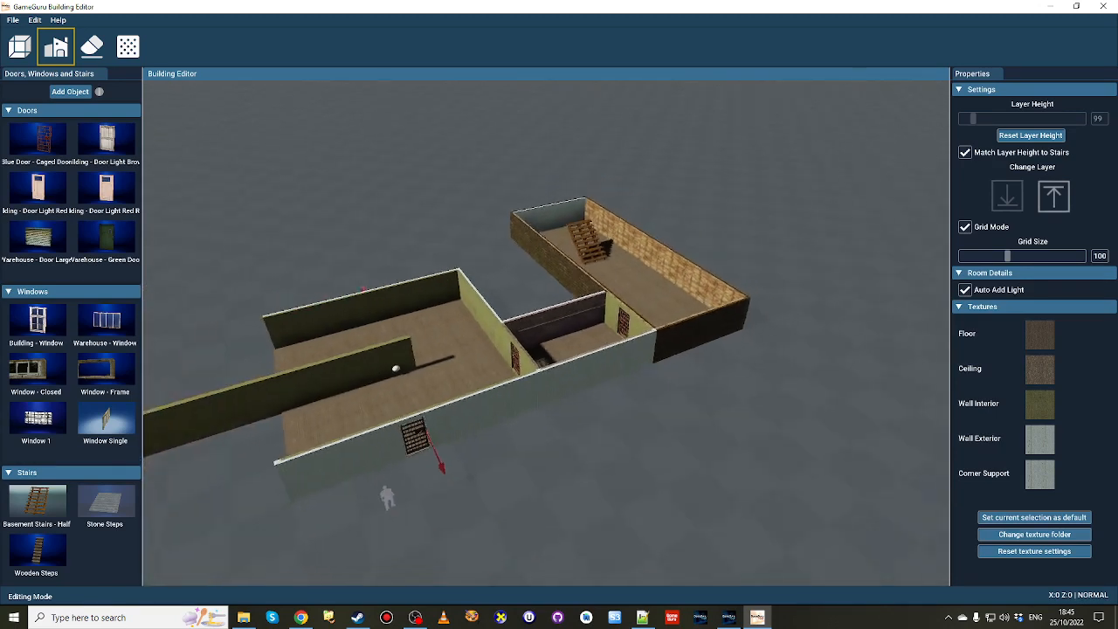
pyautogui.press('a')
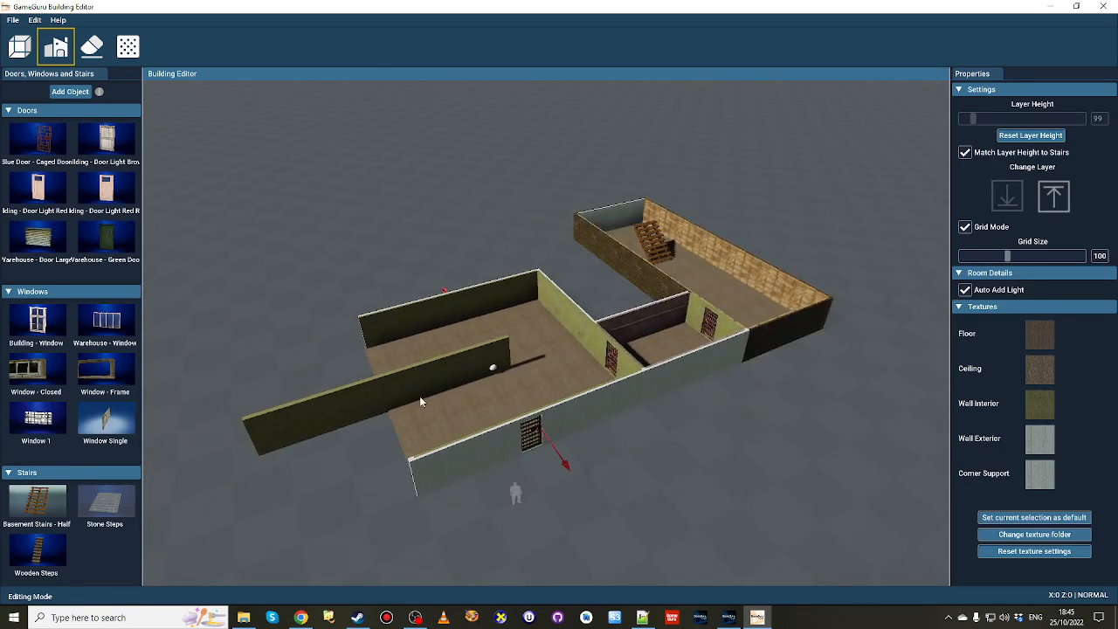
# Switch to the upper layer and back to the ground layer to compare the two floors.
pyautogui.click(1043, 202)
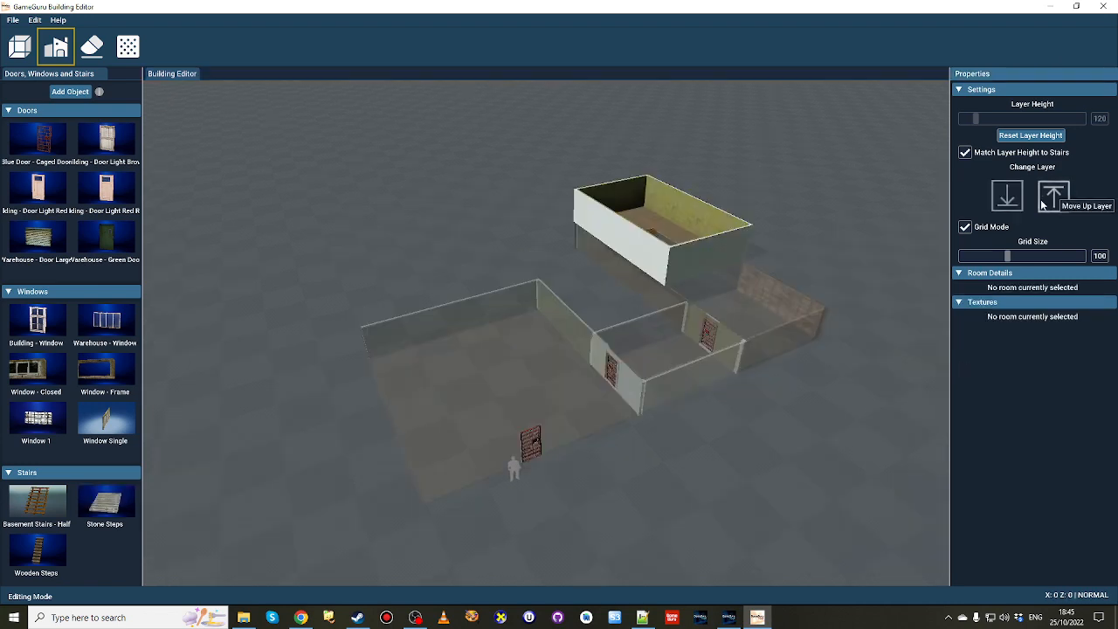
pyautogui.click(1008, 196)
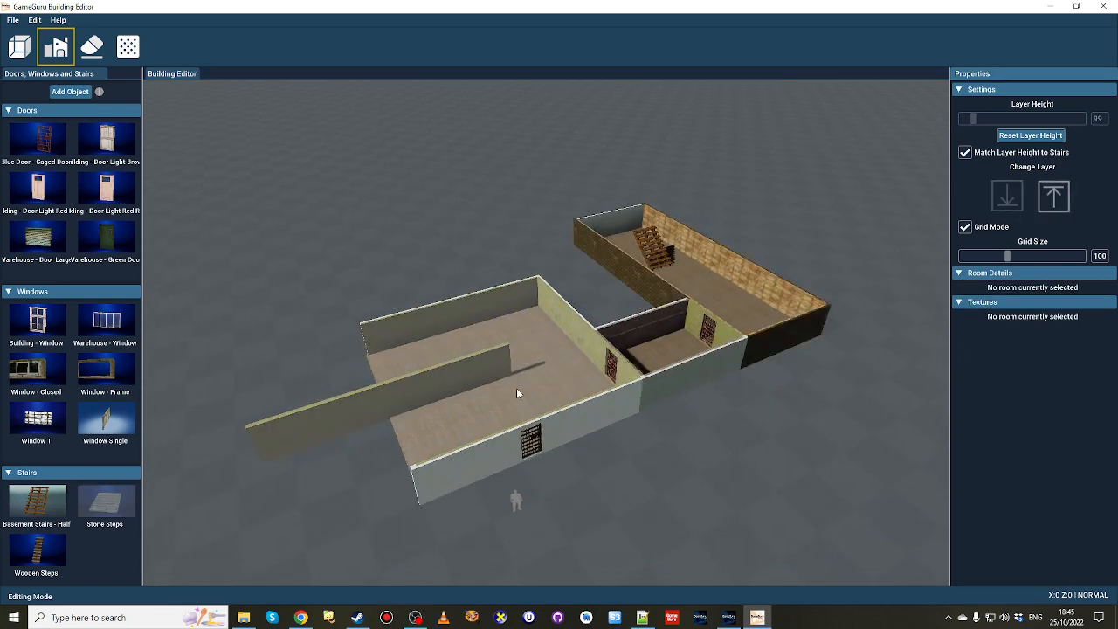
pyautogui.click(58, 19)
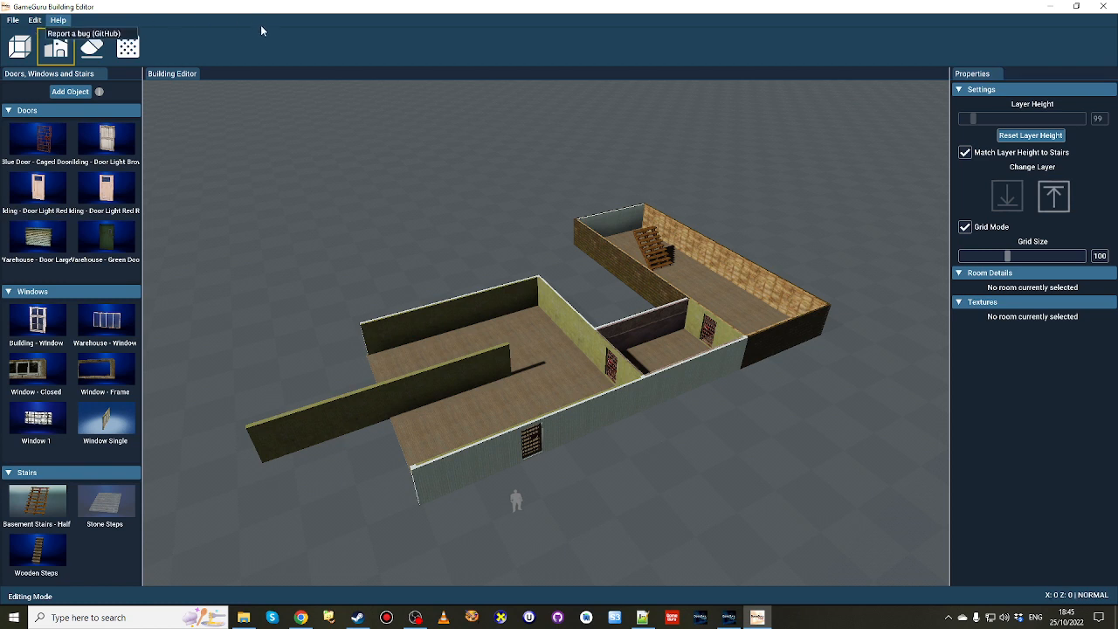
pyautogui.click(131, 20)
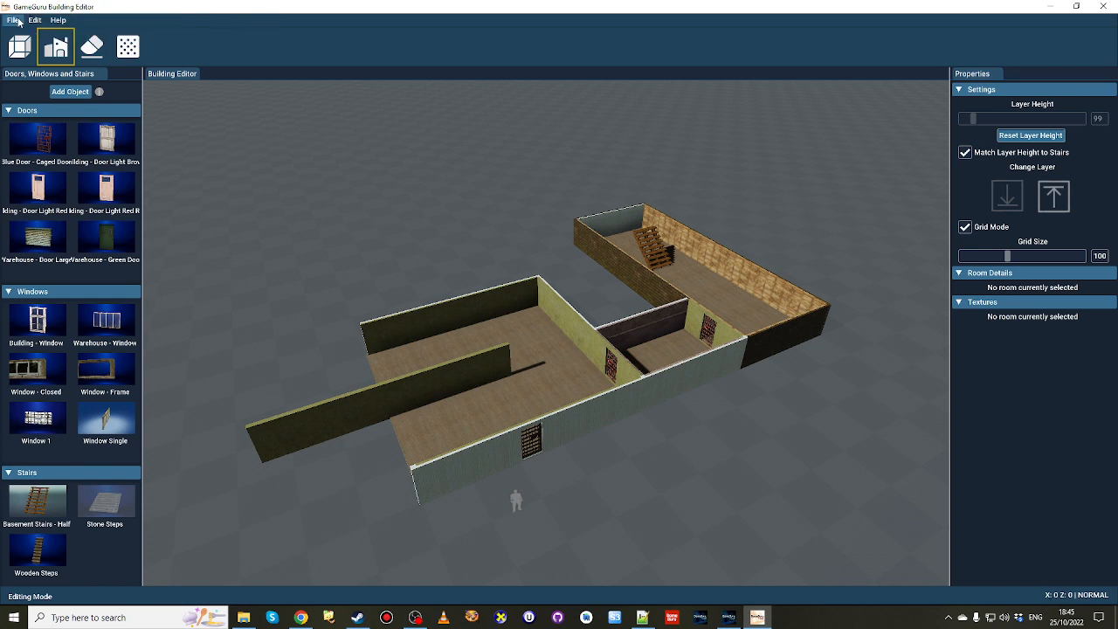
# Save the building as LShapeBuild and export it as a GameGuru MAX object with the same name.
pyautogui.click(18, 21)
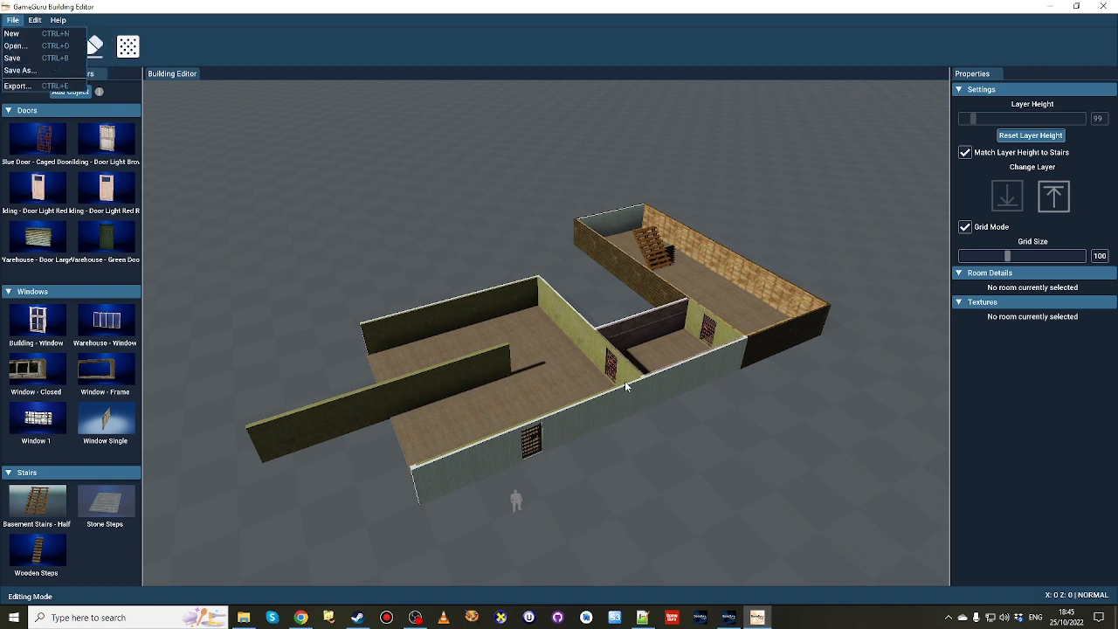
pyautogui.click(16, 86)
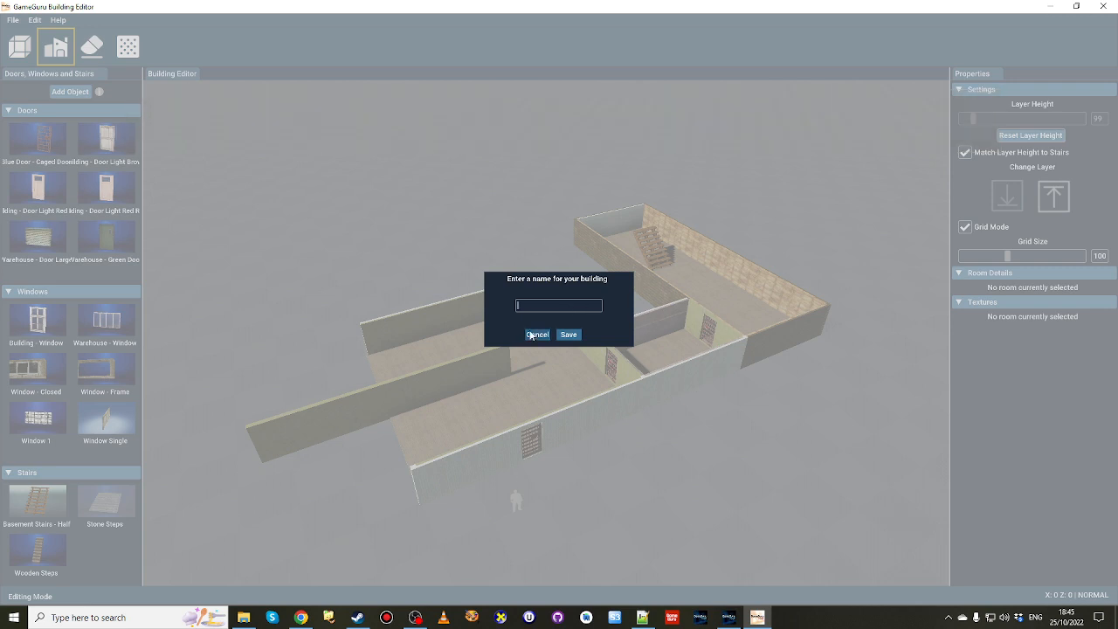
pyautogui.write('Shapoe')
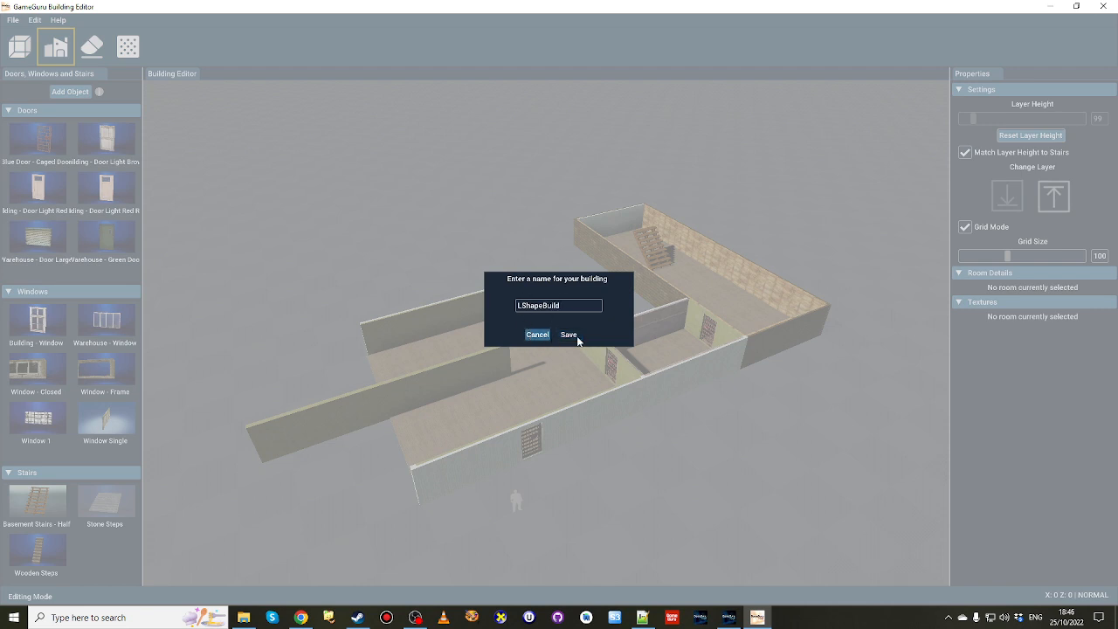
pyautogui.click(570, 335)
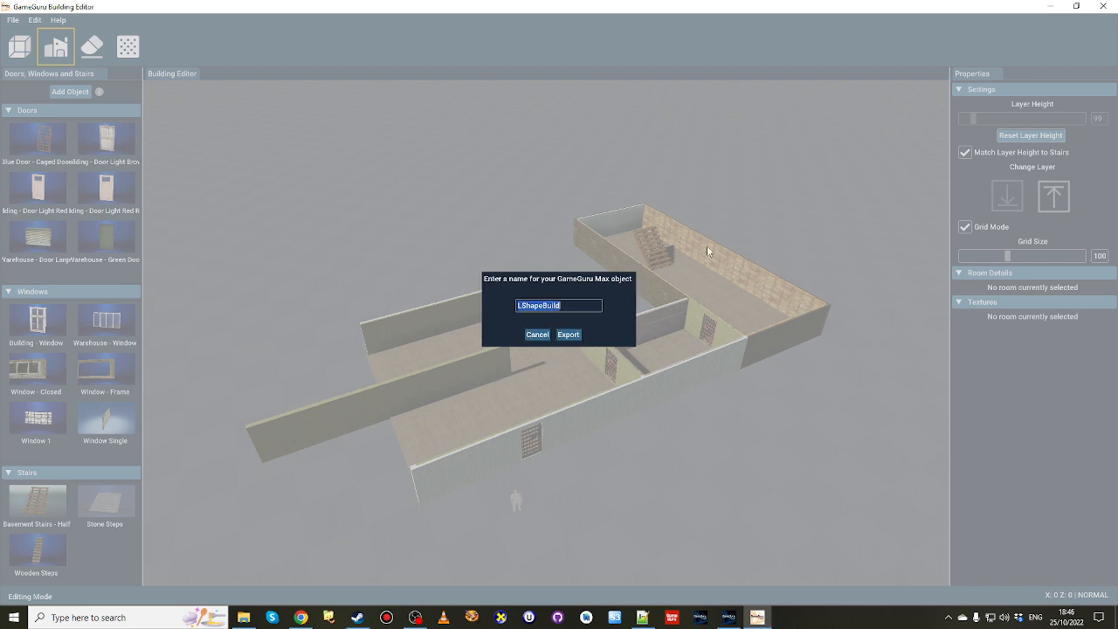
pyautogui.click(568, 335)
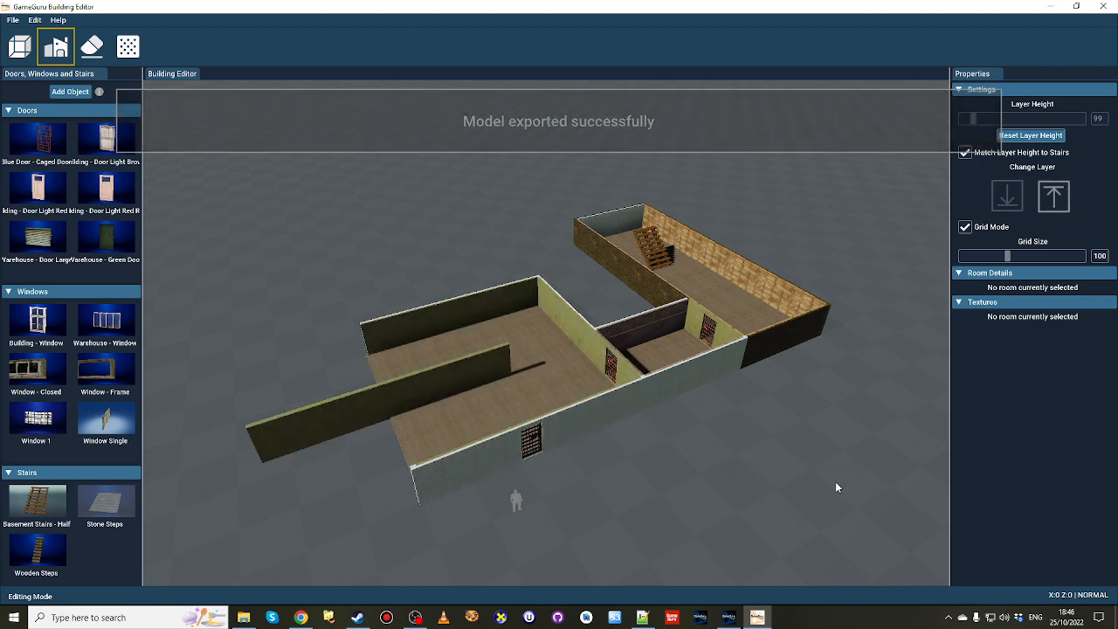
# Switch to the GameGuru MAX level editor and survey the open ground around the player start marker and stone block.
pyautogui.click(729, 617)
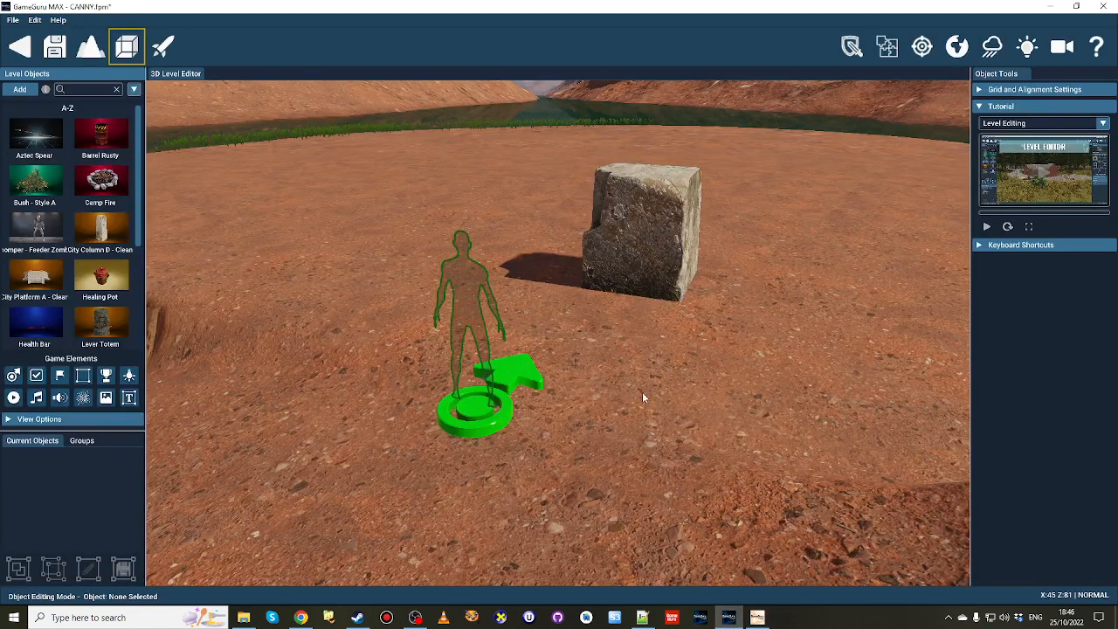
pyautogui.moveTo(643, 331)
pyautogui.mouseDown(button='right')
pyautogui.moveTo(643, 219)
pyautogui.moveTo(625, 223)
pyautogui.moveTo(623, 198)
pyautogui.moveTo(613, 203)
pyautogui.moveTo(638, 348)
pyautogui.mouseUp(button='right')
pyautogui.press('d')
pyautogui.press('w')
pyautogui.press('s')
pyautogui.press('a')
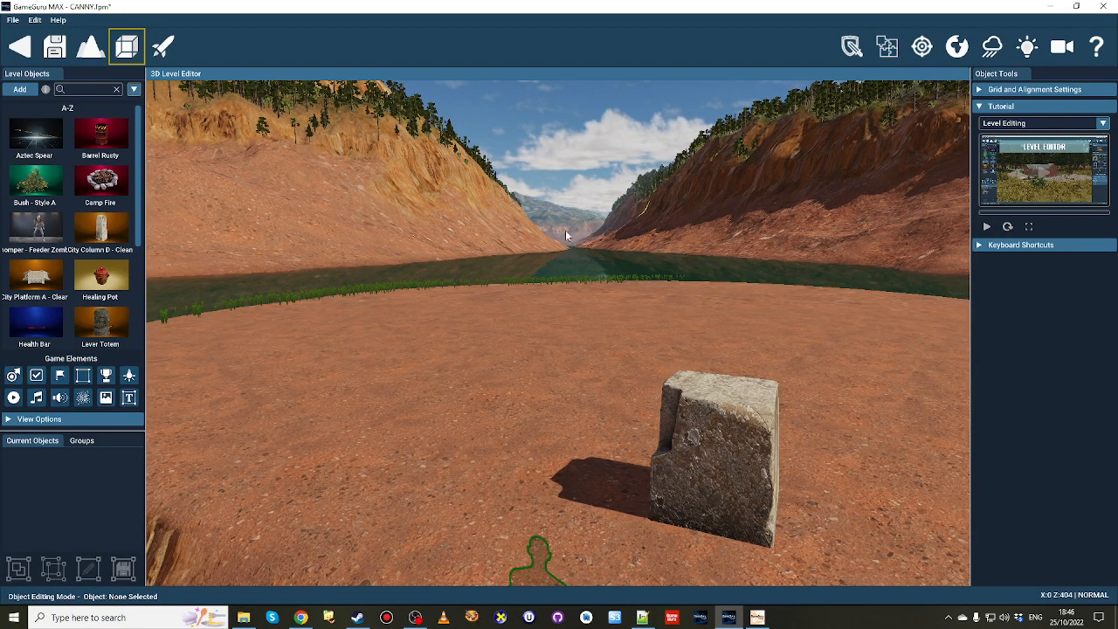
pyautogui.press('s')
pyautogui.moveTo(596, 292)
pyautogui.mouseDown(button='right')
pyautogui.moveTo(603, 306)
pyautogui.moveTo(593, 292)
pyautogui.mouseUp(button='right')
pyautogui.press('d')
pyautogui.press('s')
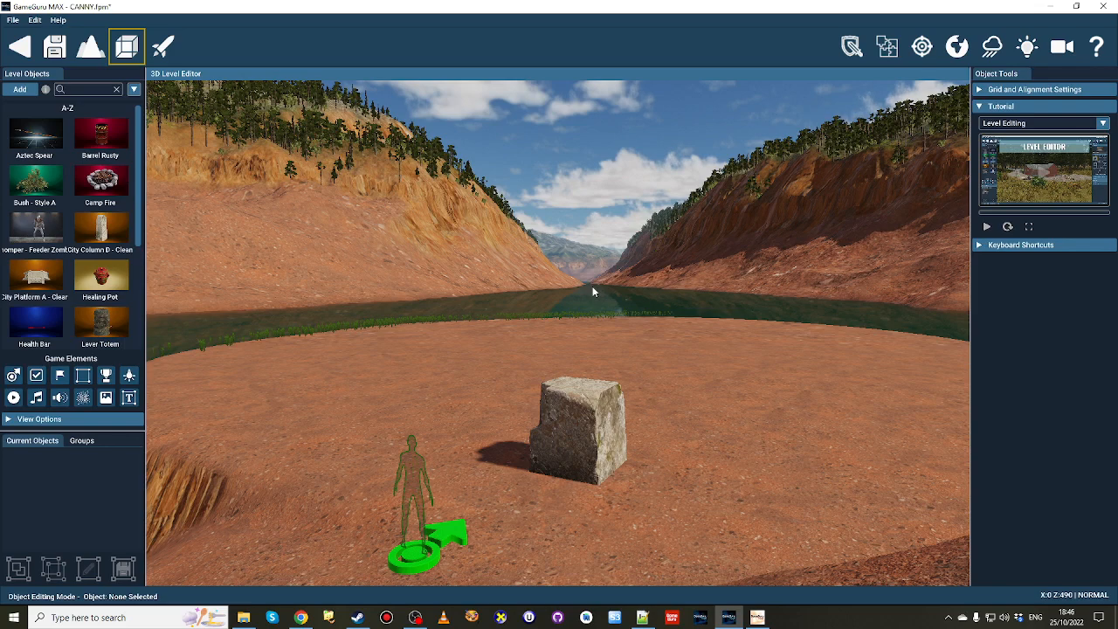
# Add LShapeBuild from the User Buildingeditor objects and place it on the open ground behind the stone block.
pyautogui.click(19, 89)
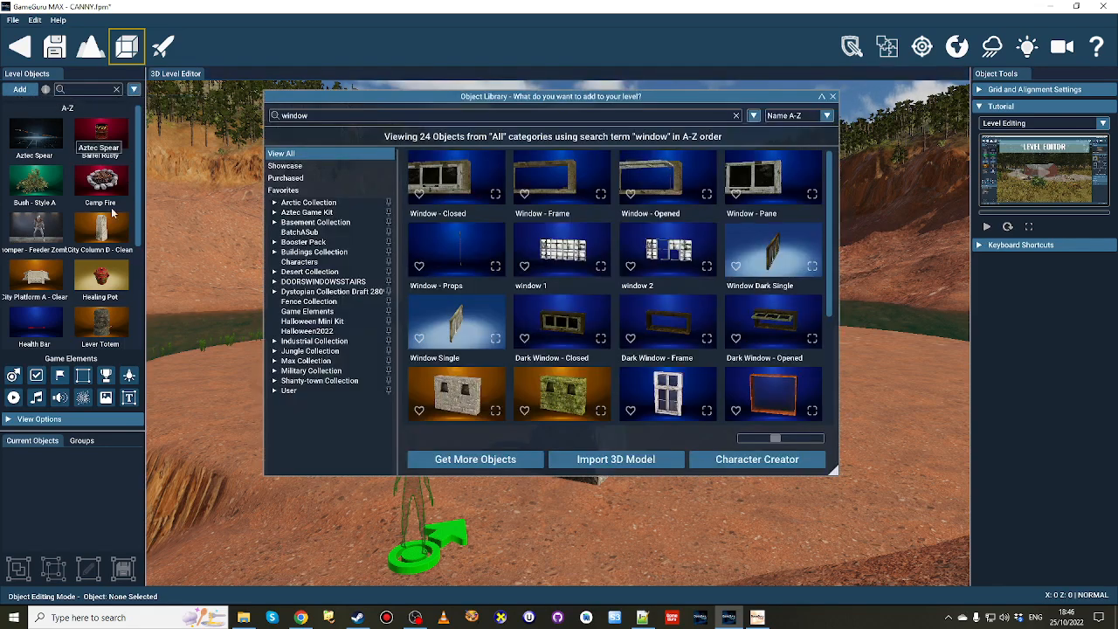
pyautogui.click(290, 391)
pyautogui.click(313, 410)
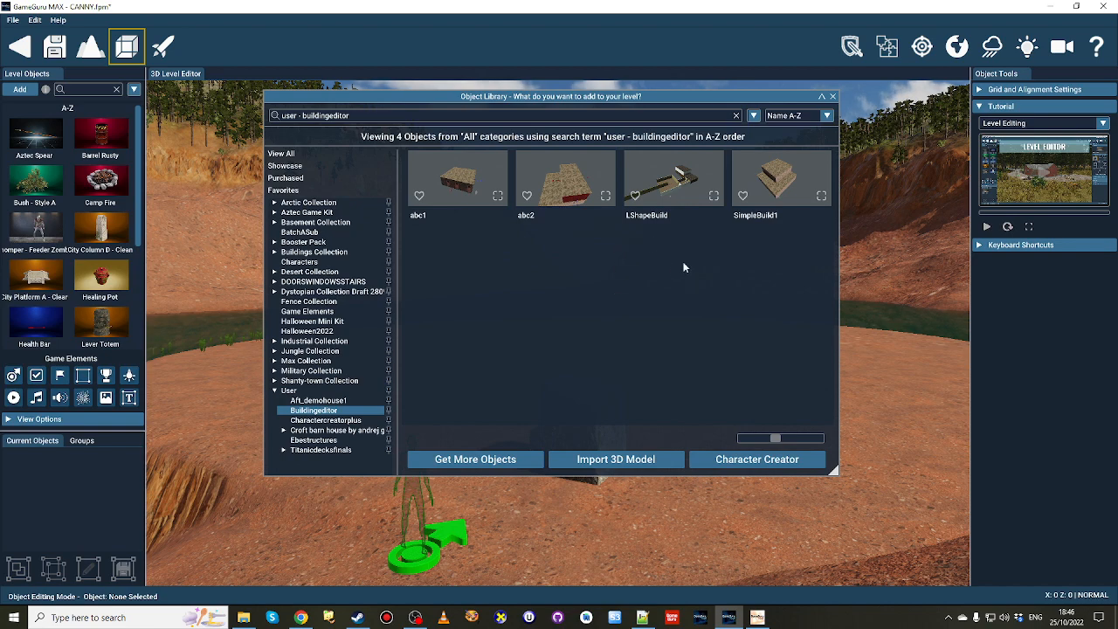
pyautogui.click(664, 184)
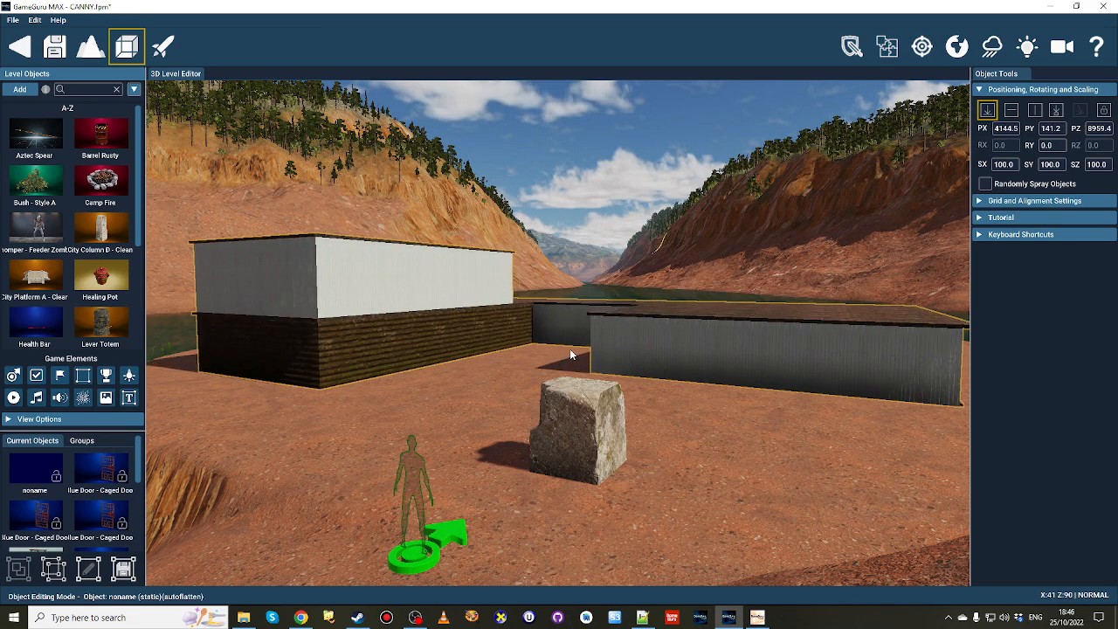
pyautogui.click(591, 393)
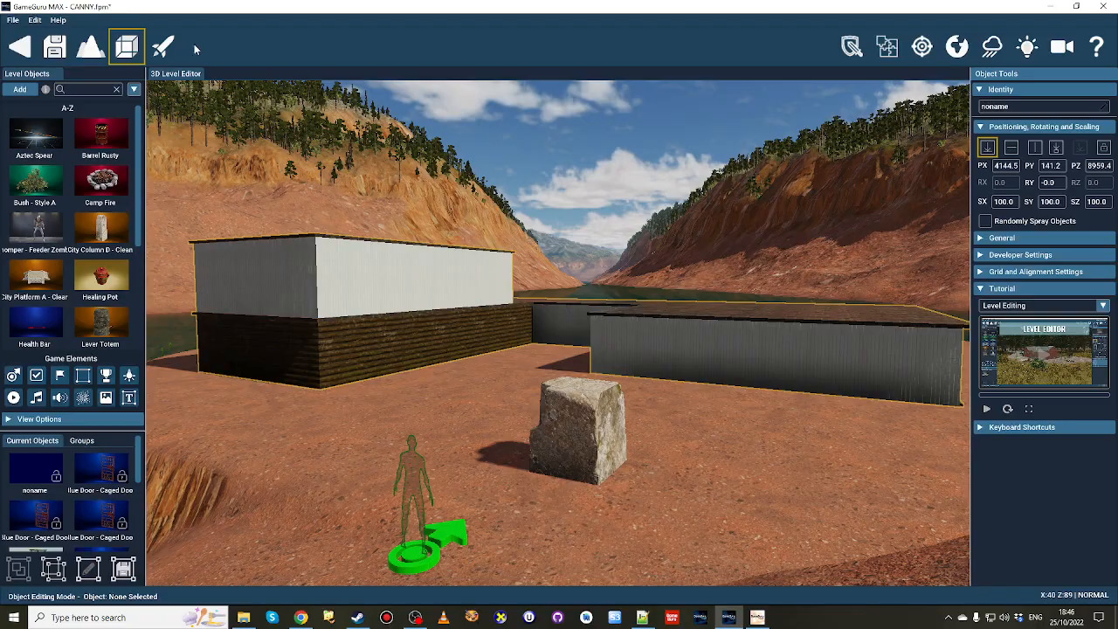
# Test the level and walk around the building's exterior to inspect the open-sided room and its caged door.
pyautogui.click(163, 47)
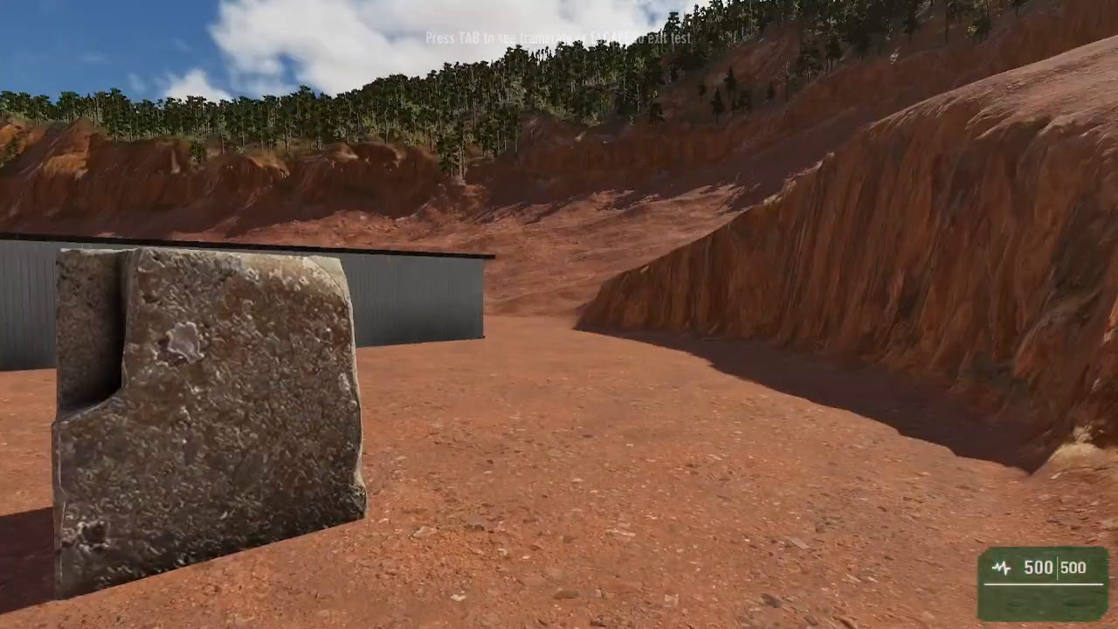
pyautogui.press('w')
pyautogui.press('d')
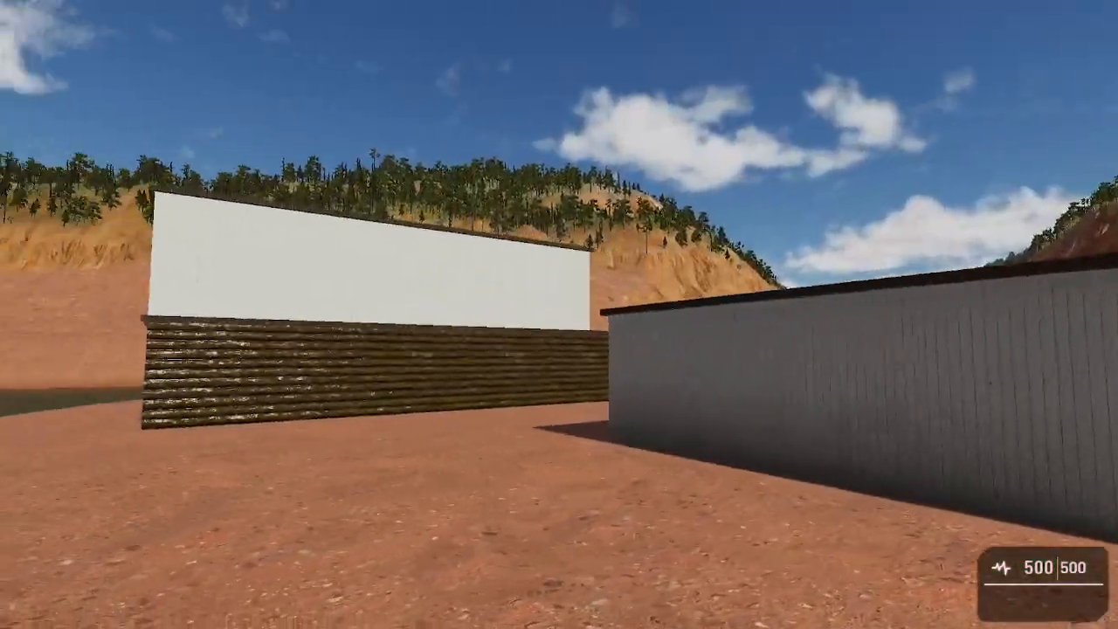
pyautogui.press('w')
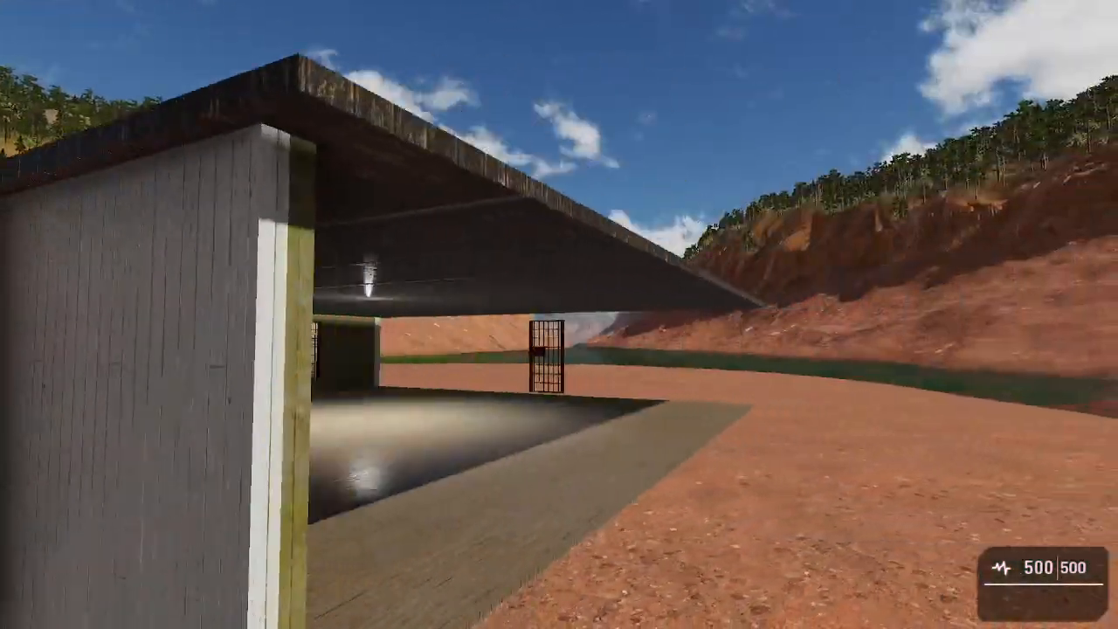
pyautogui.press('d')
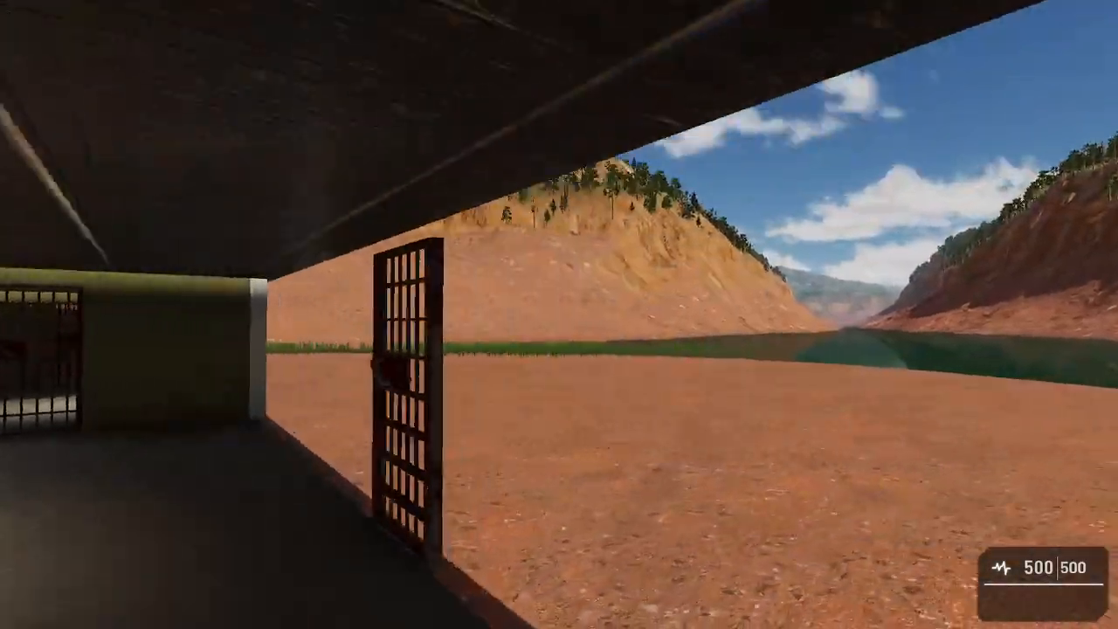
pyautogui.press('w')
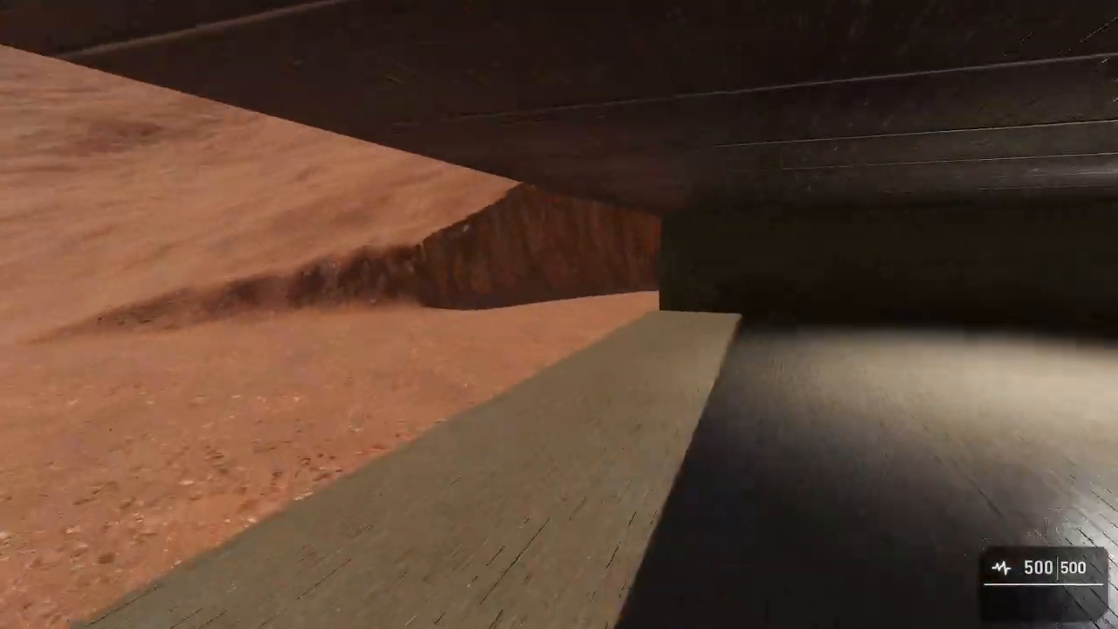
pyautogui.press('d')
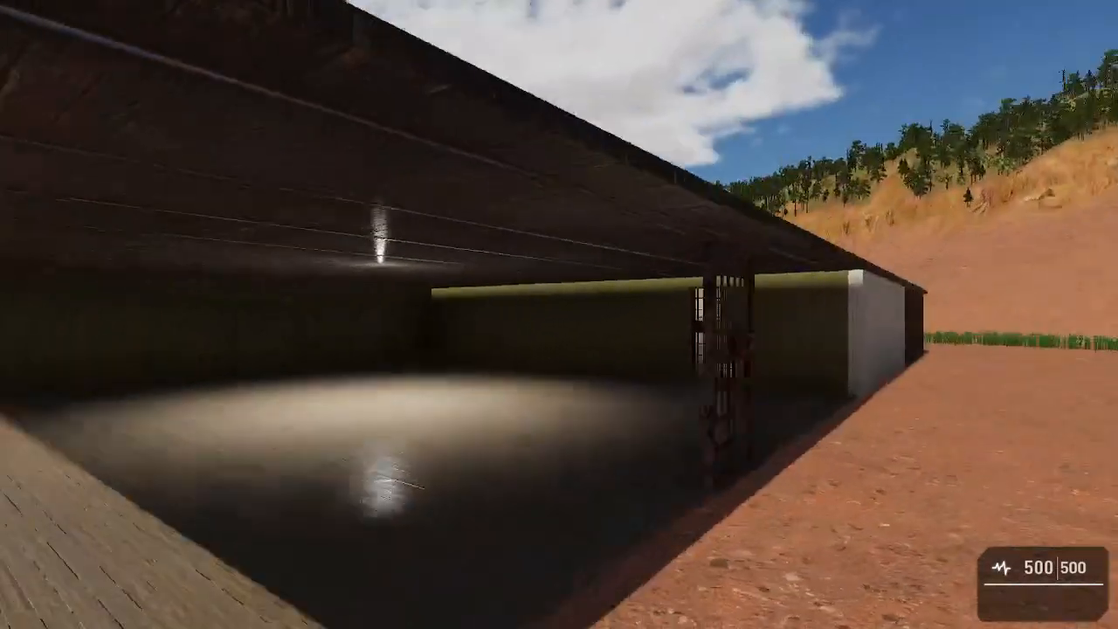
pyautogui.press('w')
pyautogui.press('w')
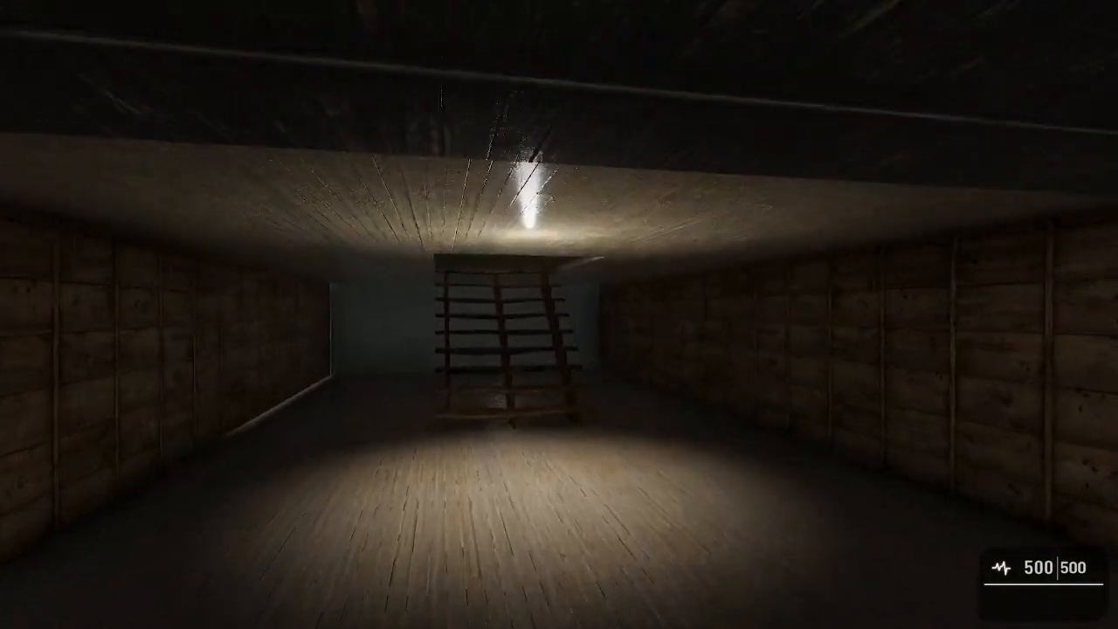
# Walk through the wood-panelled room and climb the stairs to inspect the upper floor.
pyautogui.press('w')
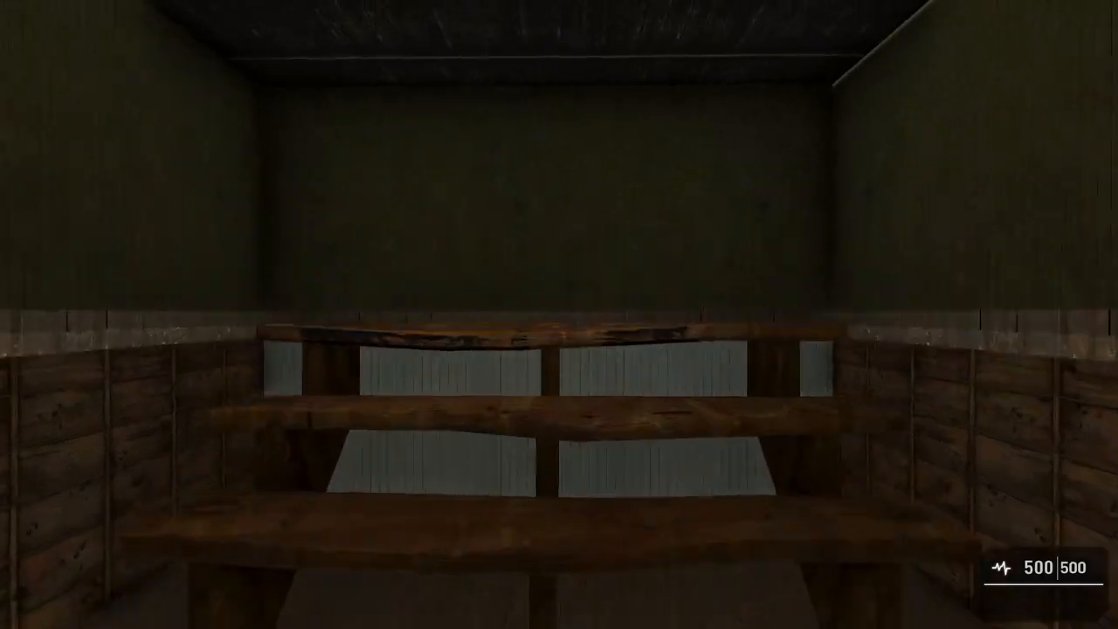
pyautogui.press('w')
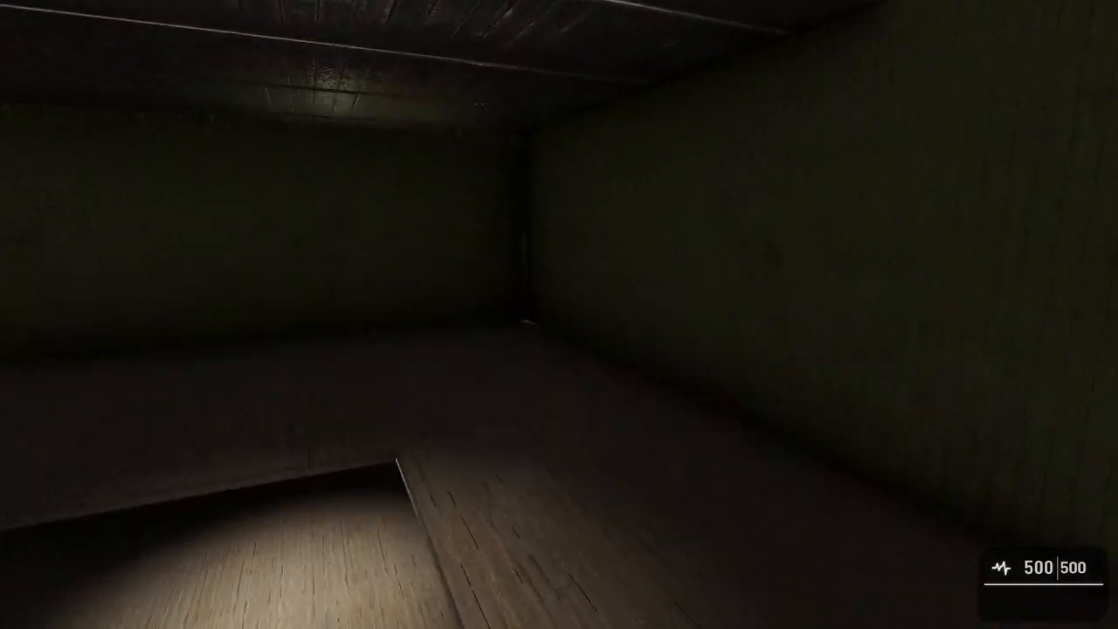
pyautogui.press('w')
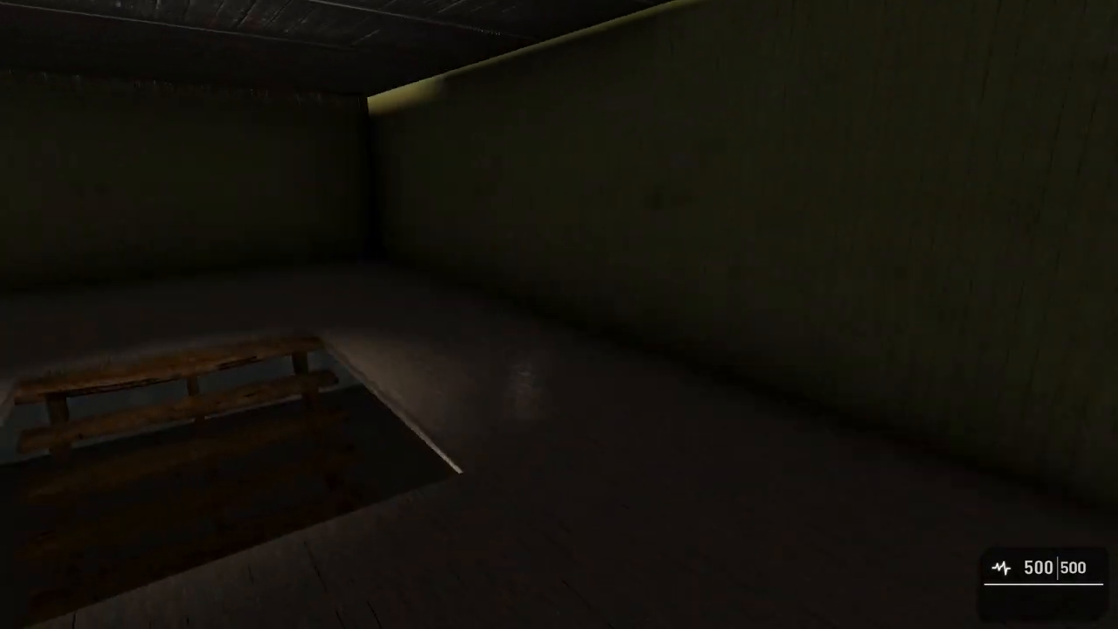
pyautogui.press('w')
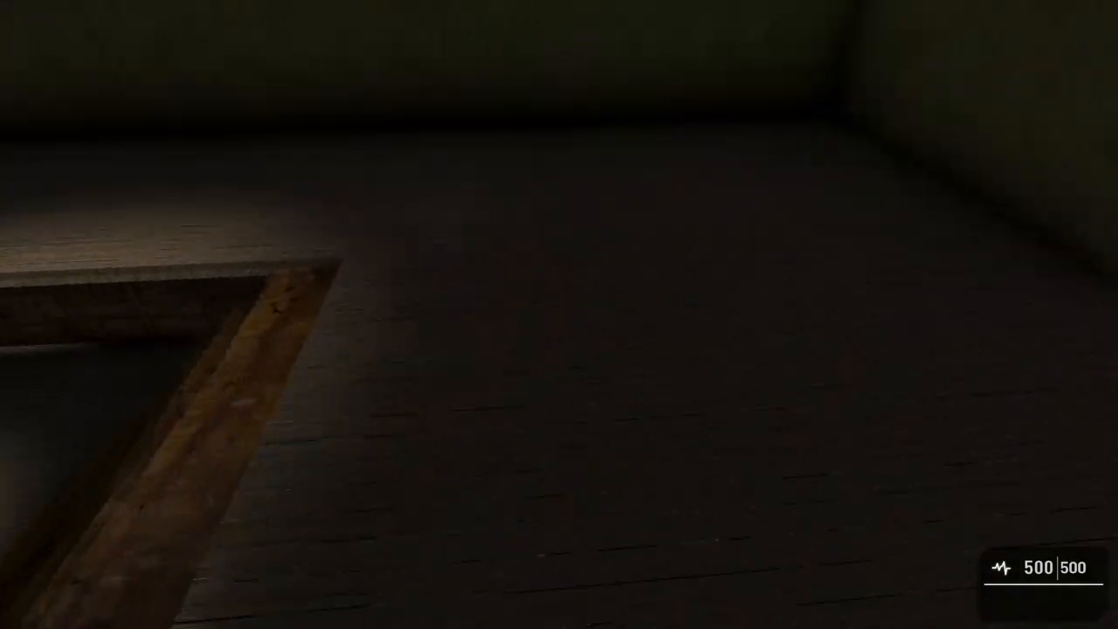
# Return to the ground floor and inspect the doorway, lighting and staircase of the wood-panelled room.
pyautogui.press('w')
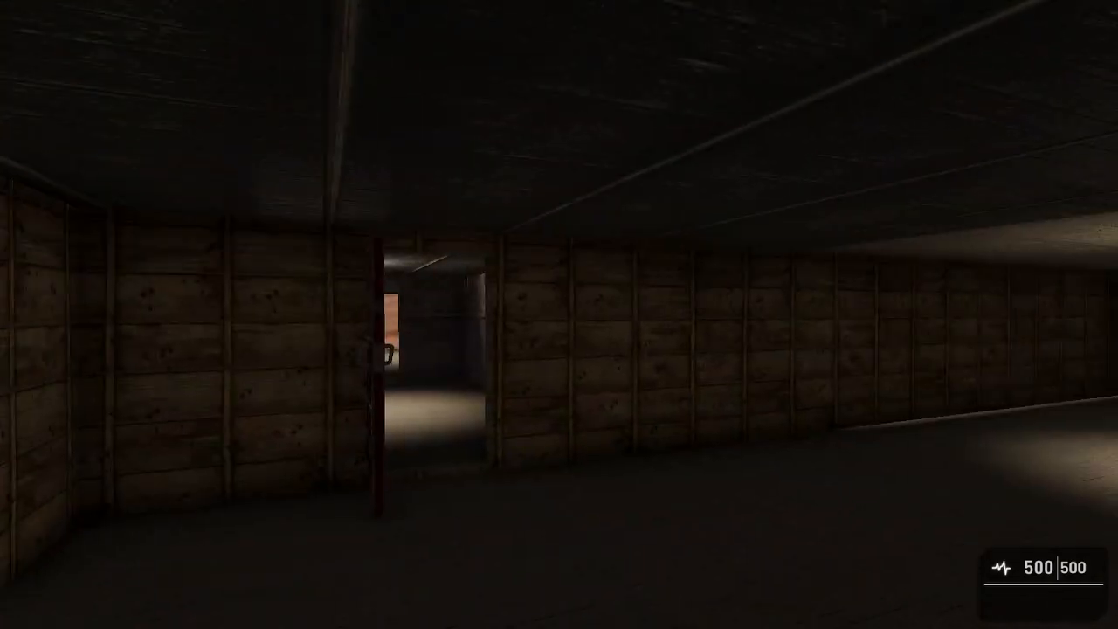
pyautogui.press('w')
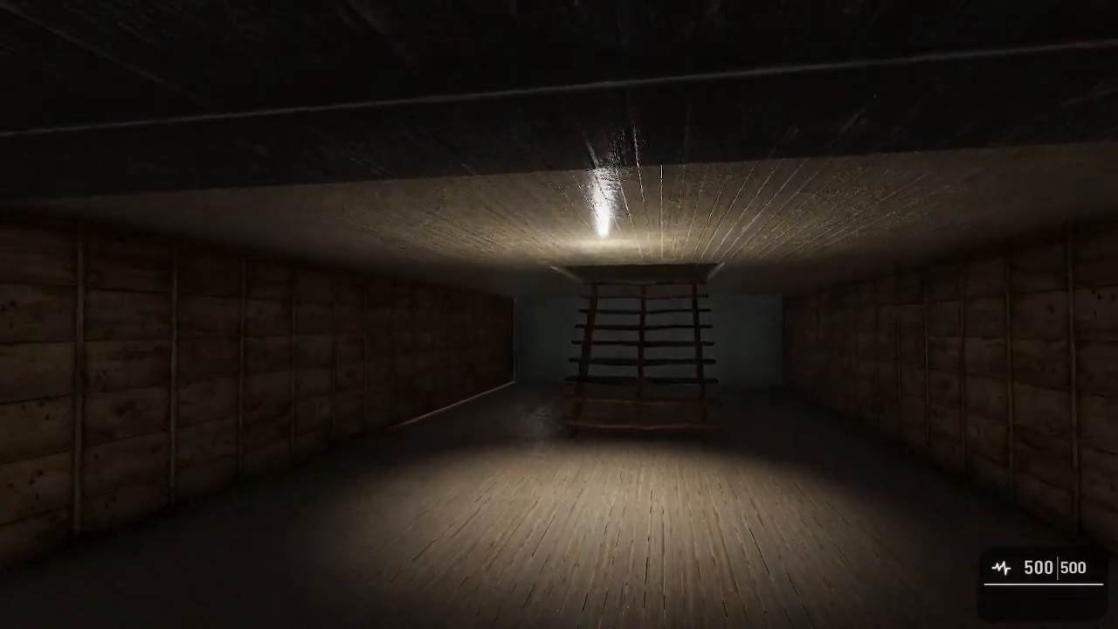
pyautogui.press('d')
pyautogui.press('s')
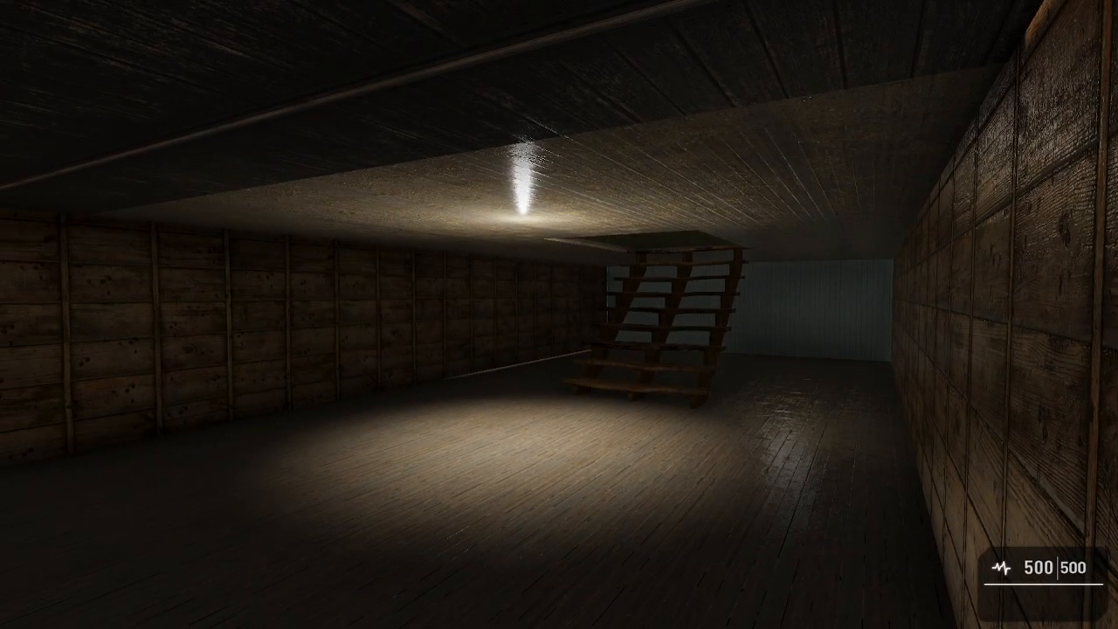
pyautogui.press('w')
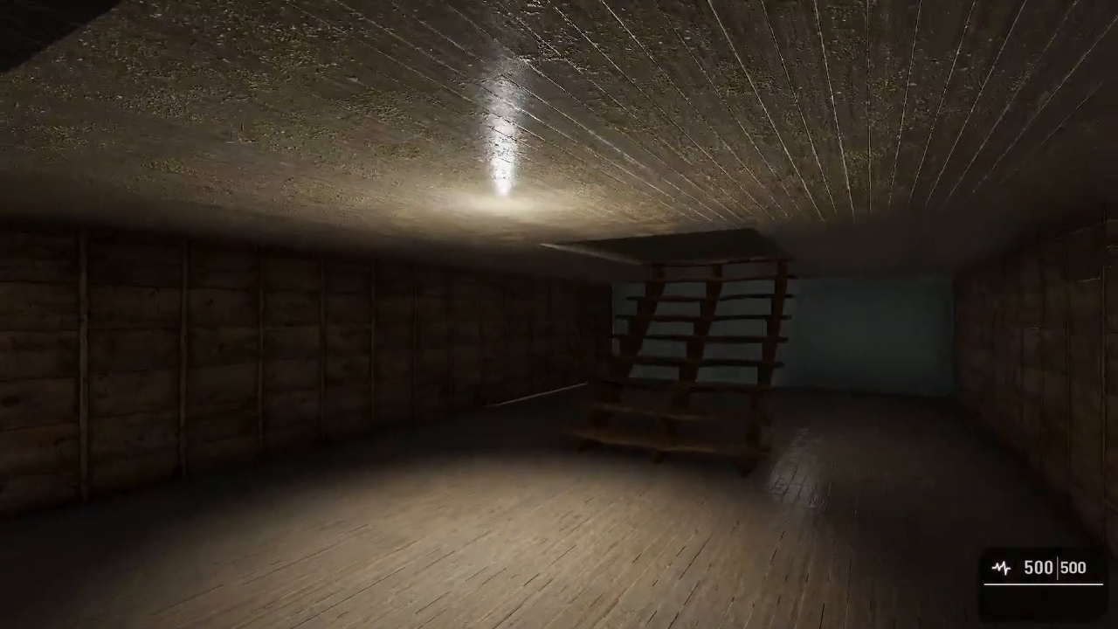
pyautogui.press('w')
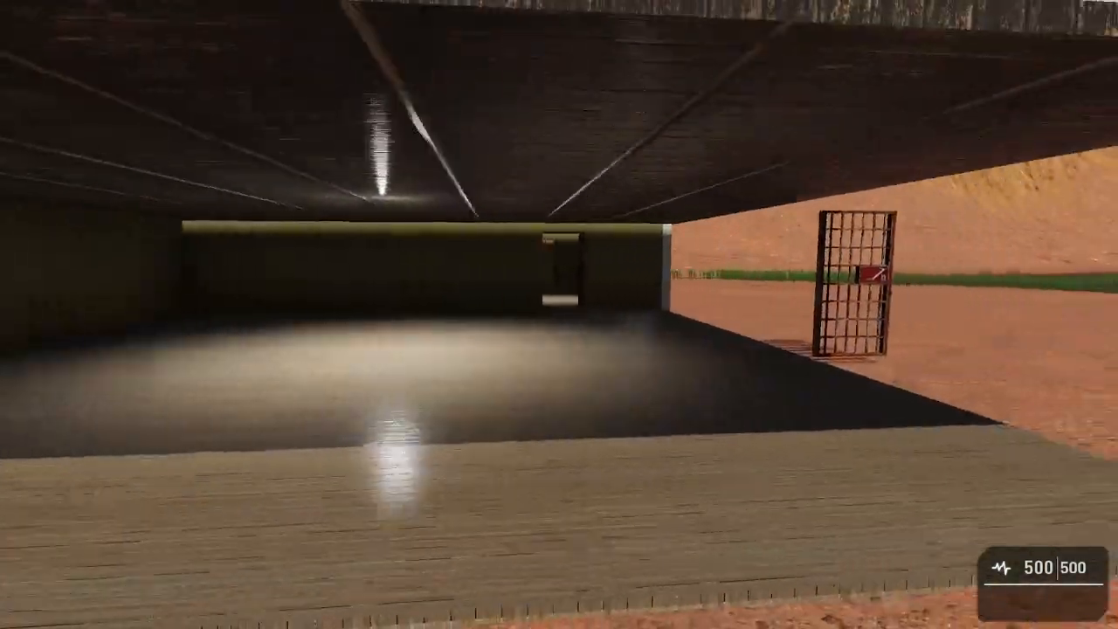
# Walk out past the freestanding caged door and view the open-sided room and whole building from outside.
pyautogui.press('d')
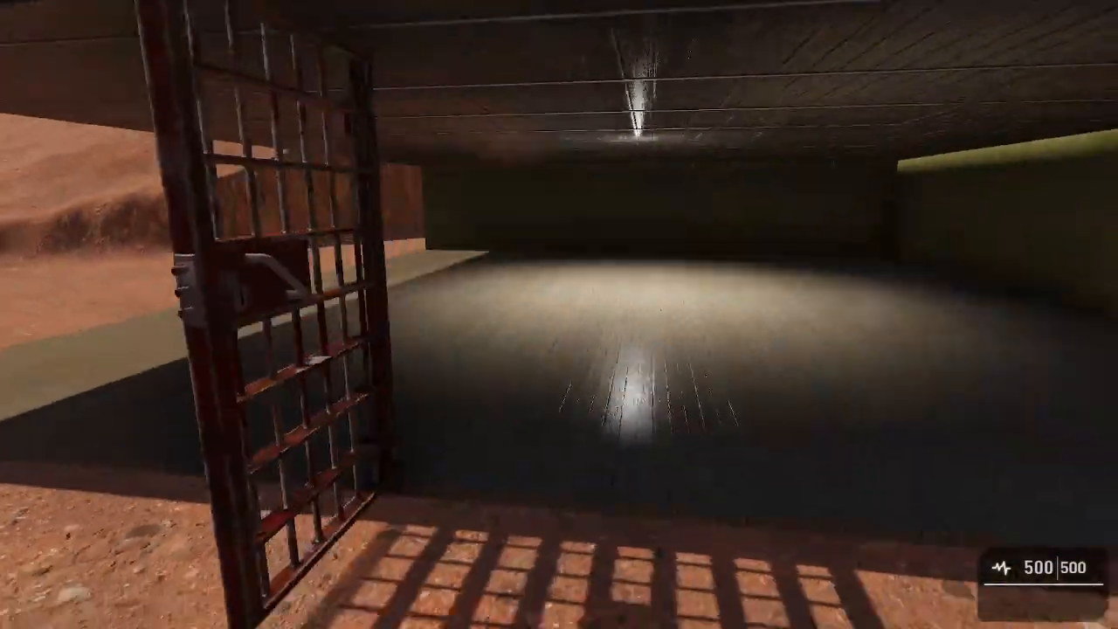
pyautogui.press('w')
pyautogui.press('s')
pyautogui.press('s')
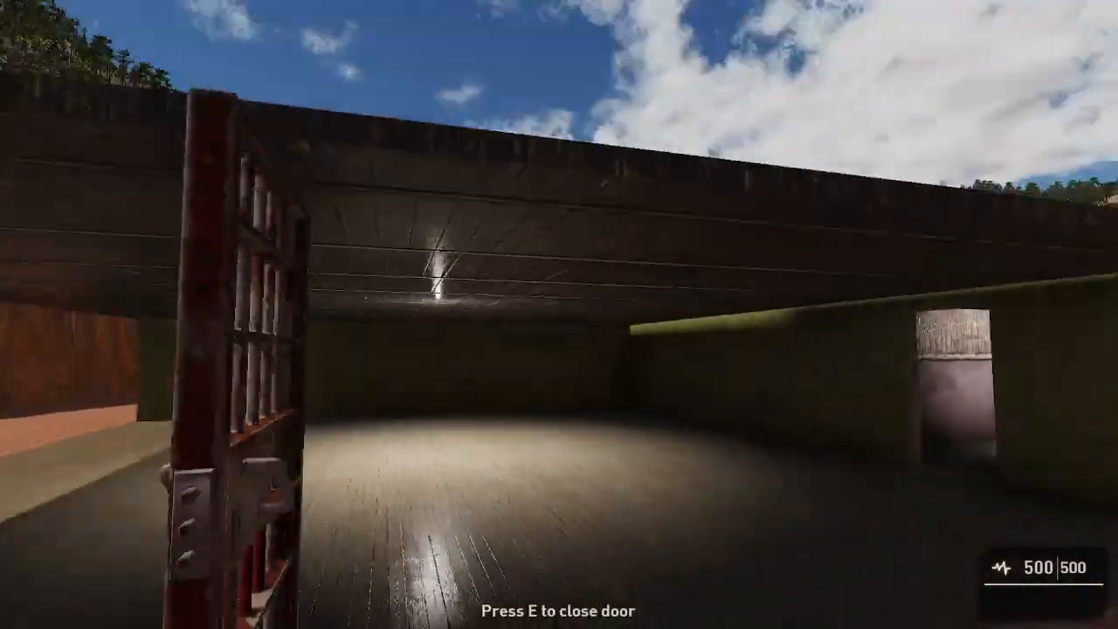
pyautogui.press('s')
pyautogui.press('d')
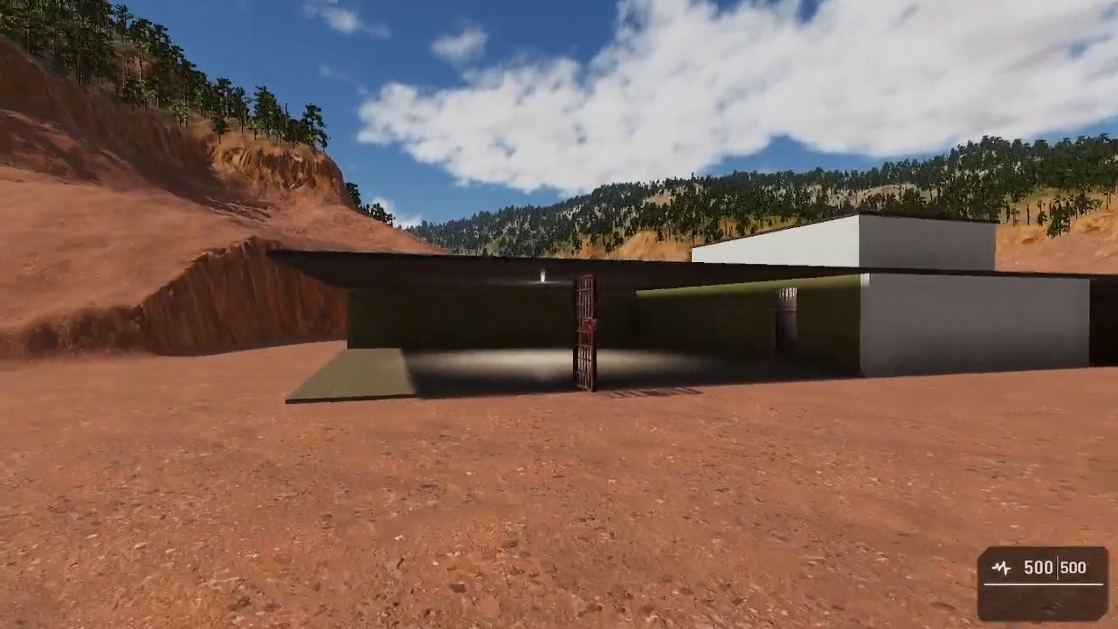
pyautogui.press('w')
pyautogui.press('a')
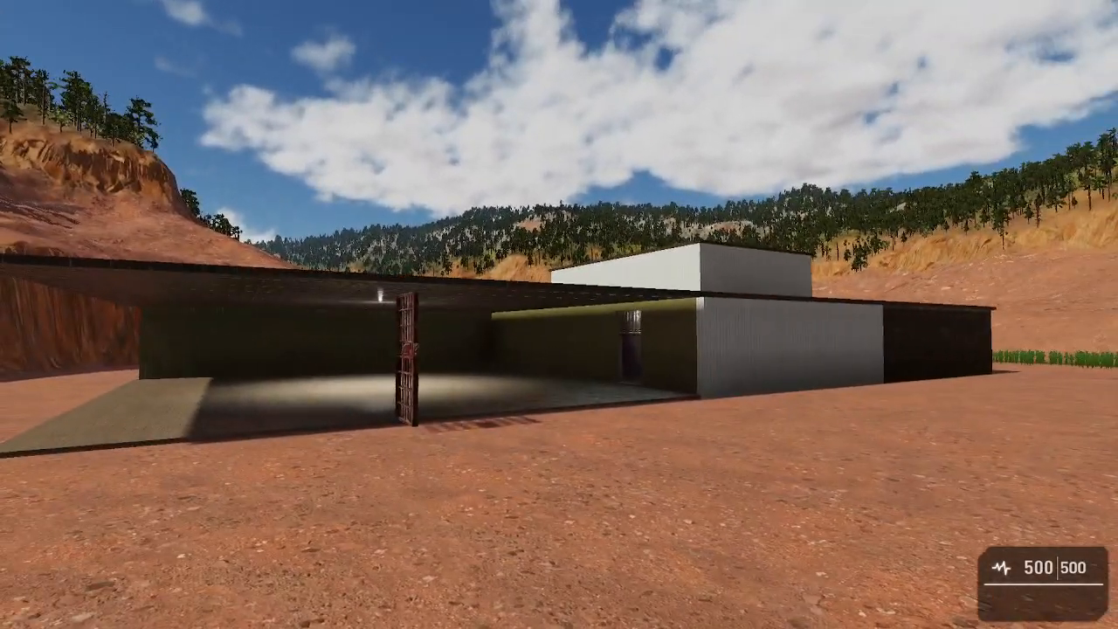
pyautogui.press('w')
pyautogui.press('s')
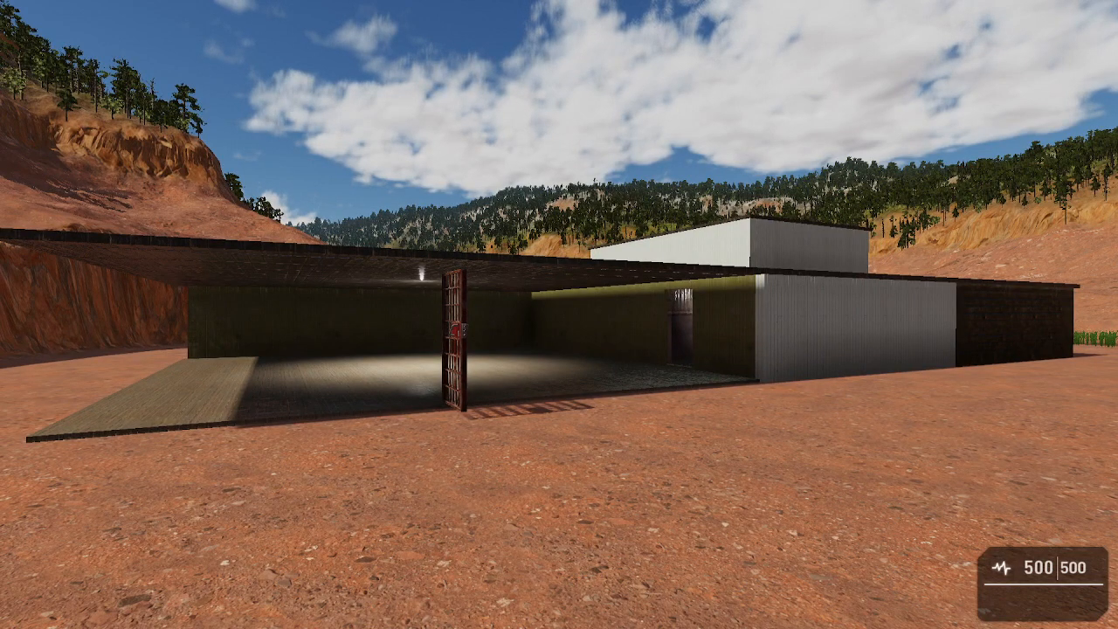
# End the test and return to the level editor to view the whole building from above.
pyautogui.press('Escape')
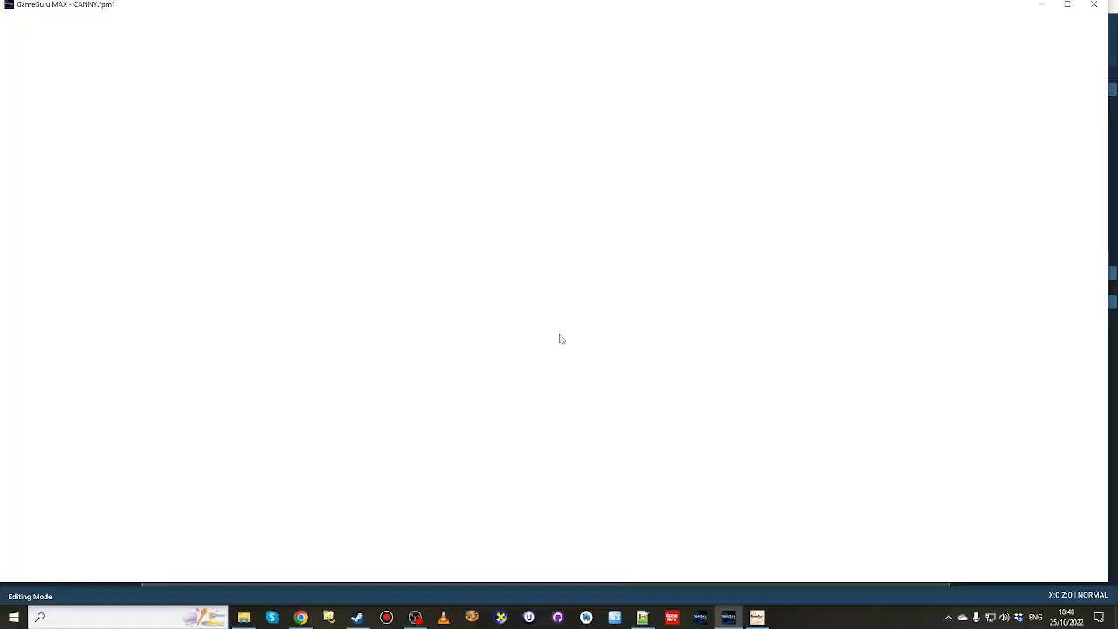
pyautogui.press('w')
pyautogui.moveTo(561, 339); pyautogui.dragTo(490, 372, button='right')
pyautogui.press('s')
pyautogui.moveTo(568, 318); pyautogui.dragTo(640, 303, button='right')
pyautogui.press('s')
pyautogui.press('w')
pyautogui.press('s')
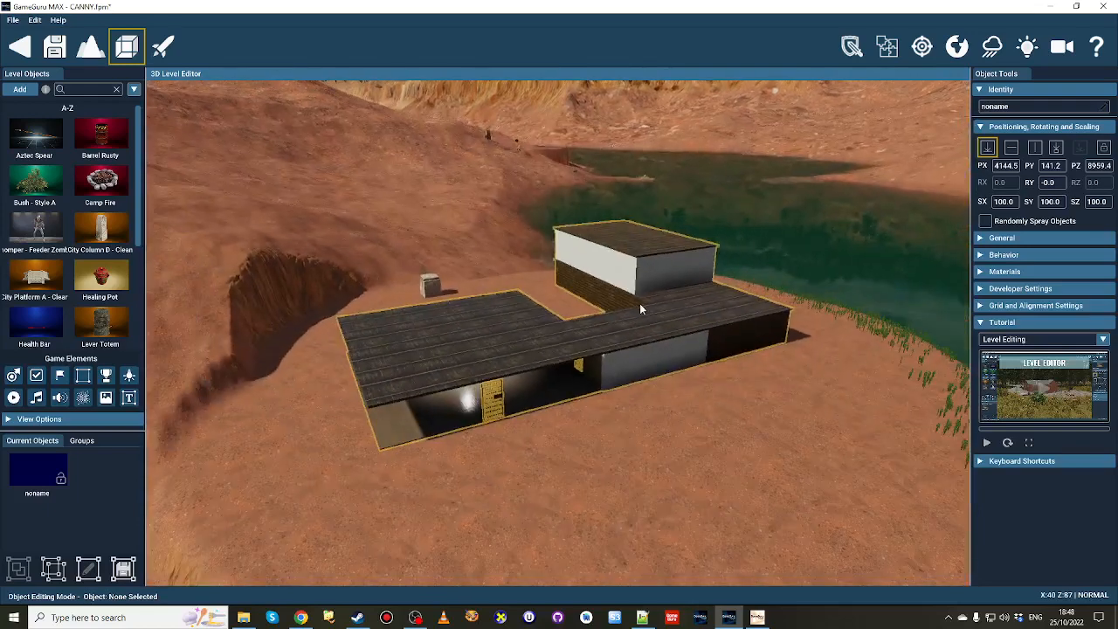
# Place a City Column D - Clean on the open ground beside the building, on the lake side.
pyautogui.click(607, 352)
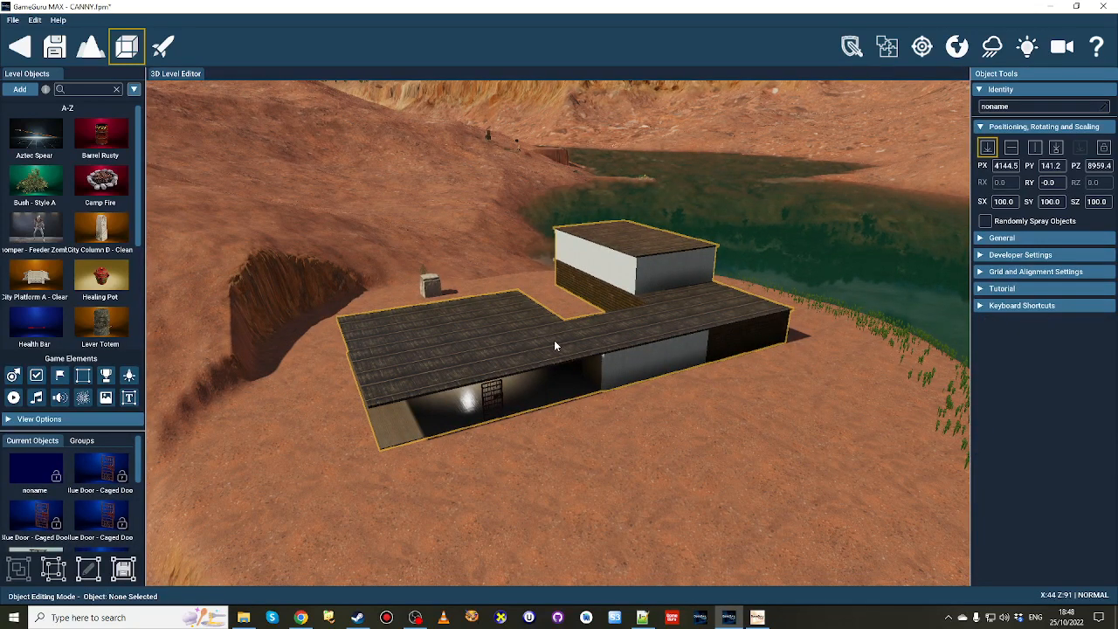
pyautogui.click(103, 229)
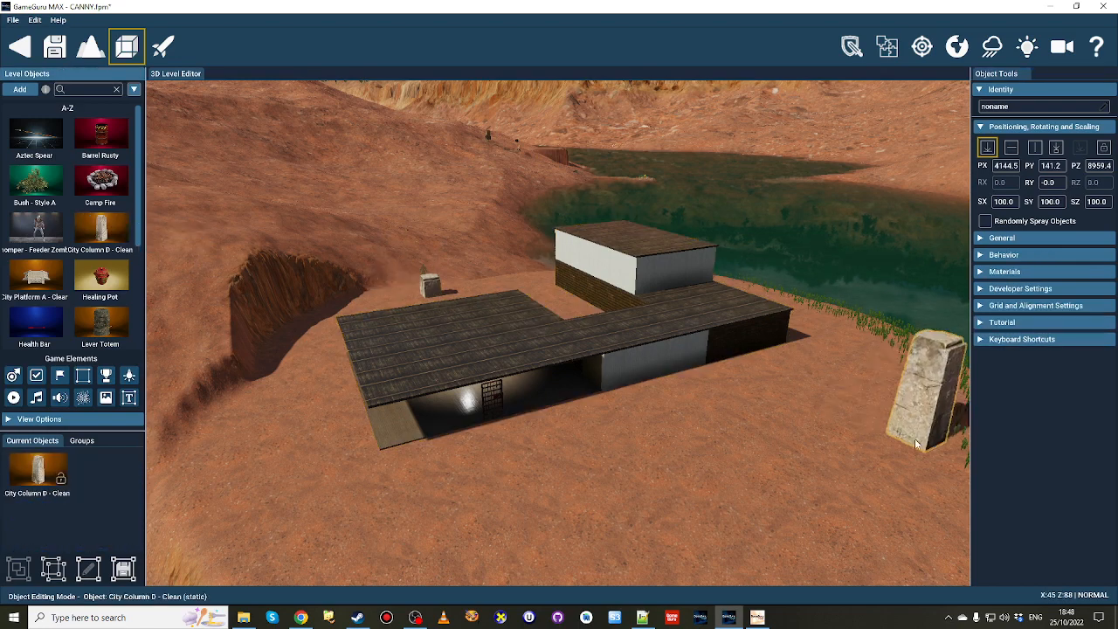
pyautogui.click(866, 412)
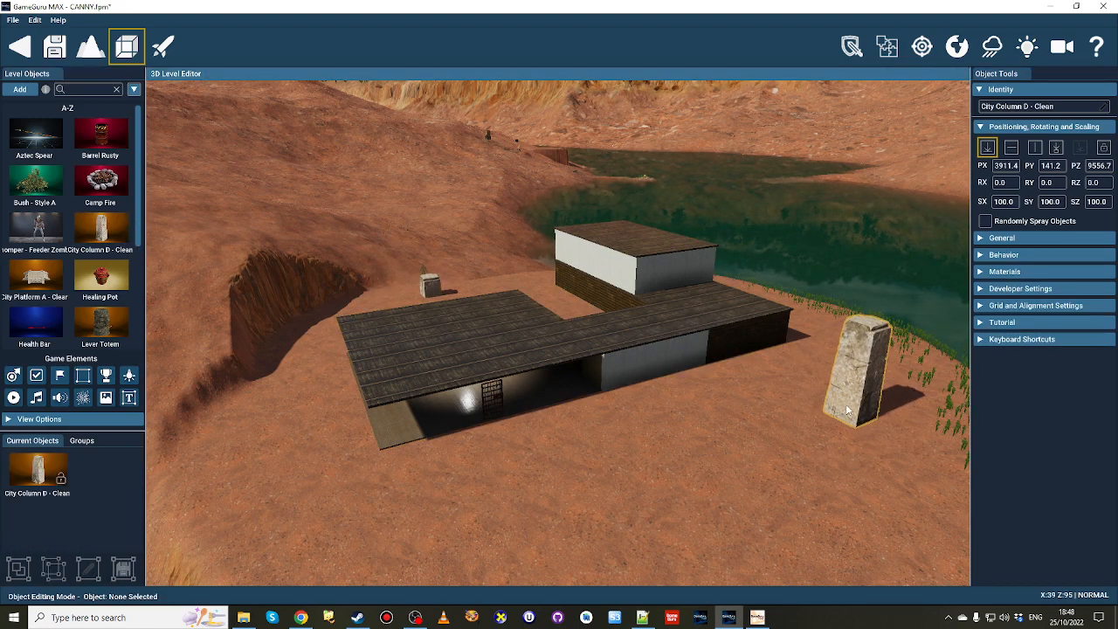
# Select the building and review the doors, stairs and lights in its list of current objects.
pyautogui.click(641, 332)
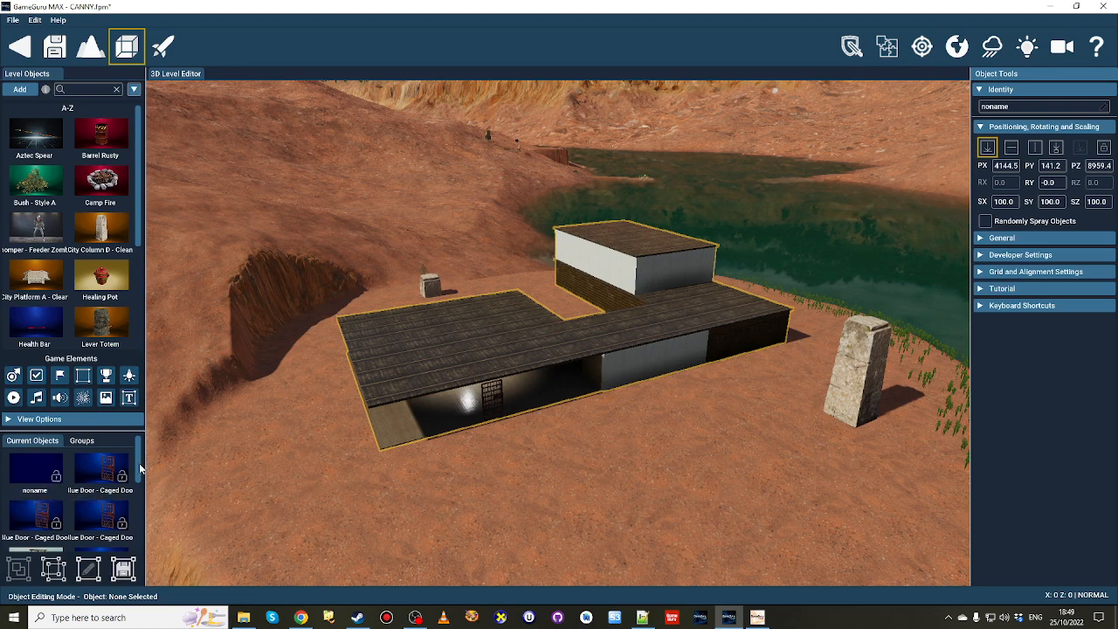
pyautogui.scroll(-1, 138, 476)
pyautogui.moveTo(138, 474)
pyautogui.mouseDown()
pyautogui.moveTo(138, 492)
pyautogui.moveTo(140, 470)
pyautogui.mouseUp()
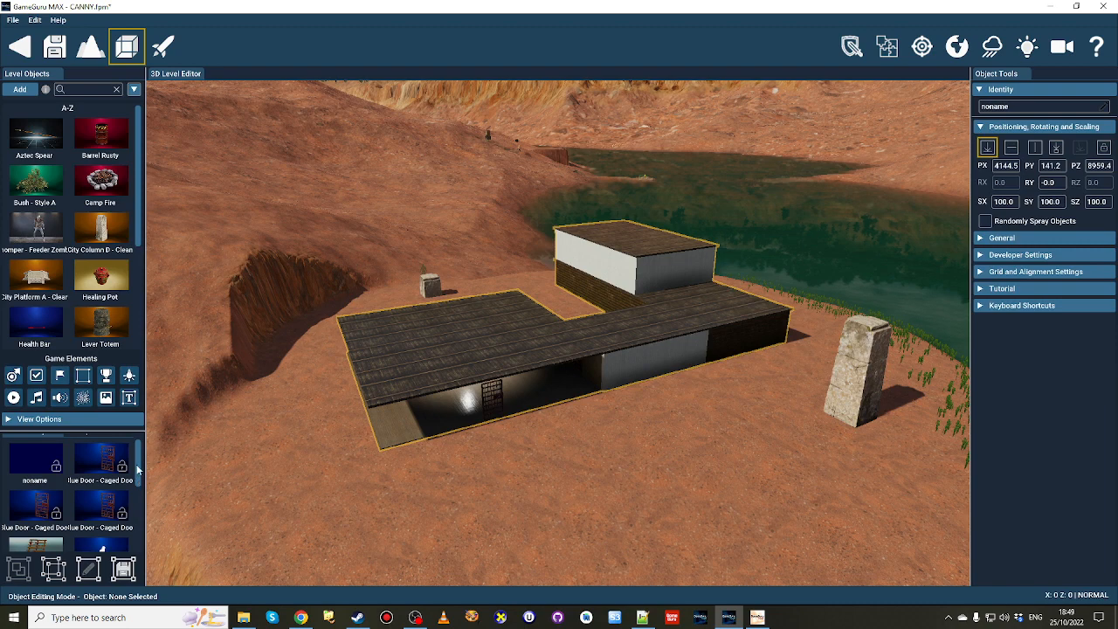
pyautogui.scroll(-2, 137, 470)
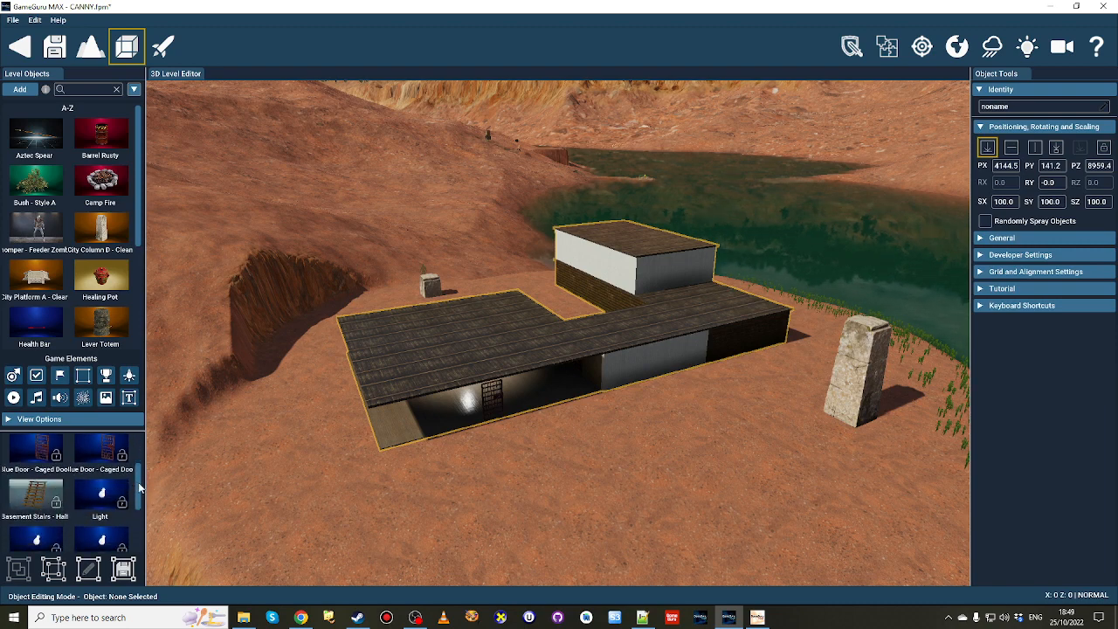
pyautogui.scroll(-2, 139, 488)
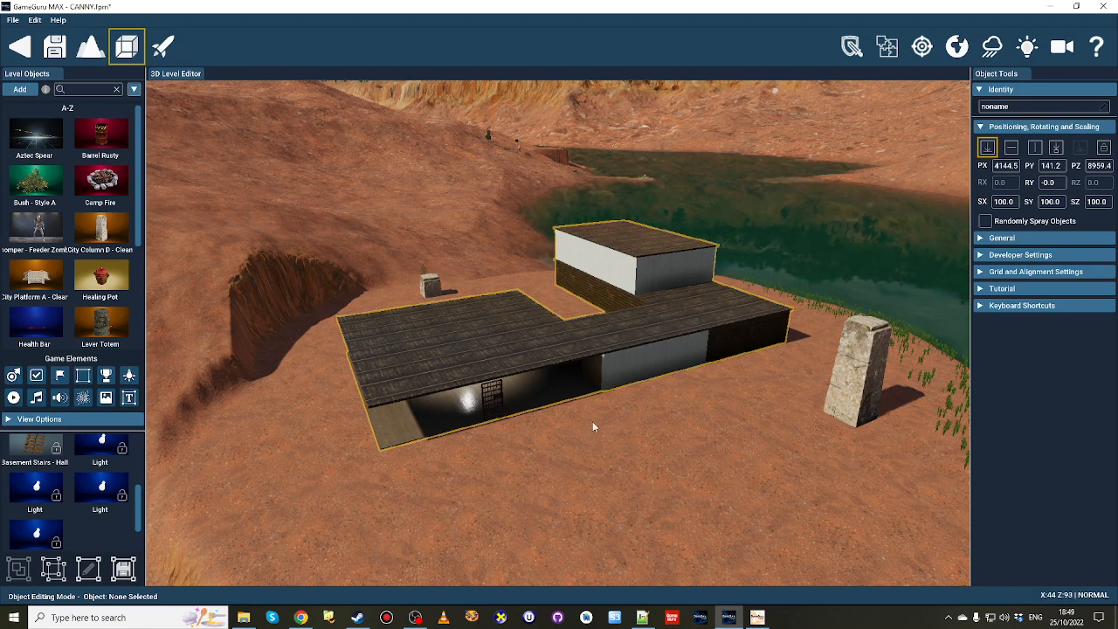
# Move the building to PX 4170.4, PZ 9018.2 and ungroup the smart object.
pyautogui.moveTo(621, 331)
pyautogui.mouseDown()
pyautogui.moveTo(612, 333)
pyautogui.moveTo(627, 342)
pyautogui.mouseUp()
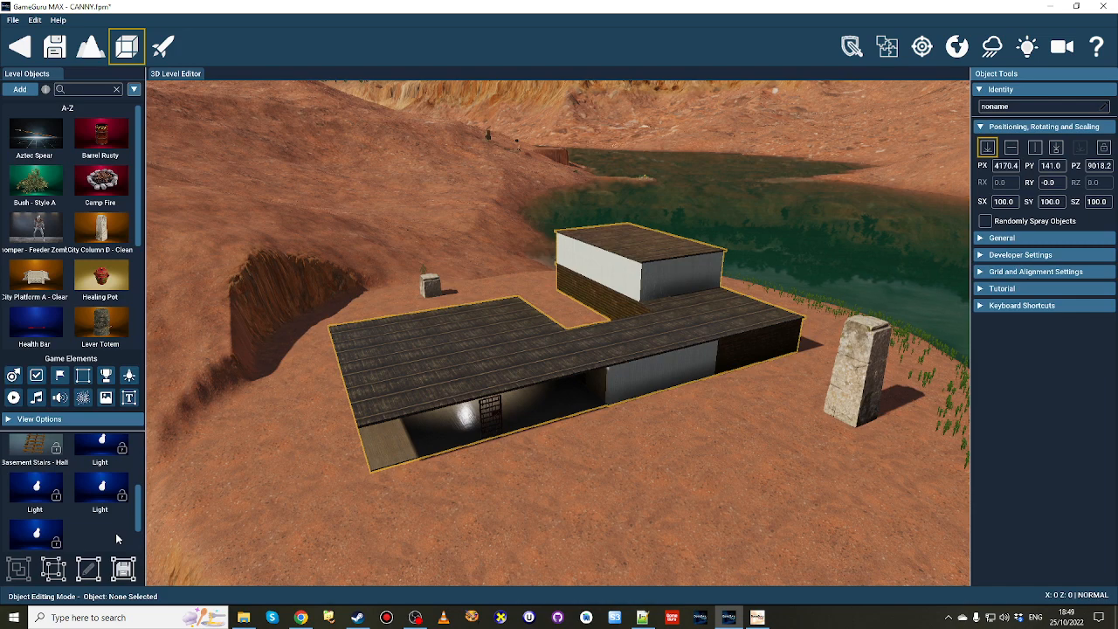
pyautogui.click(45, 574)
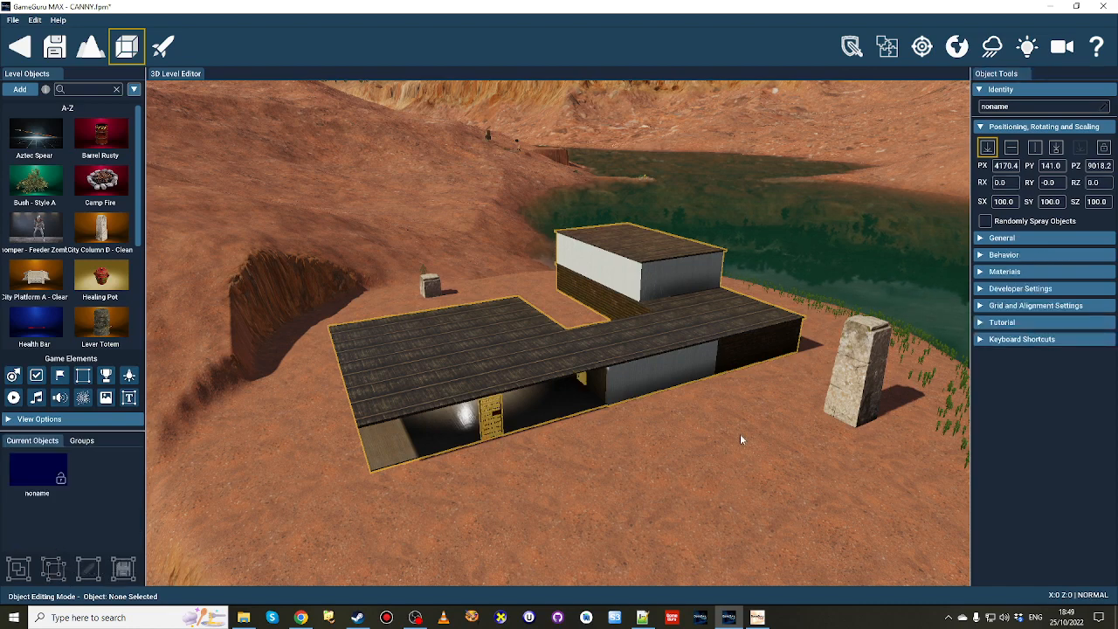
pyautogui.click(637, 392)
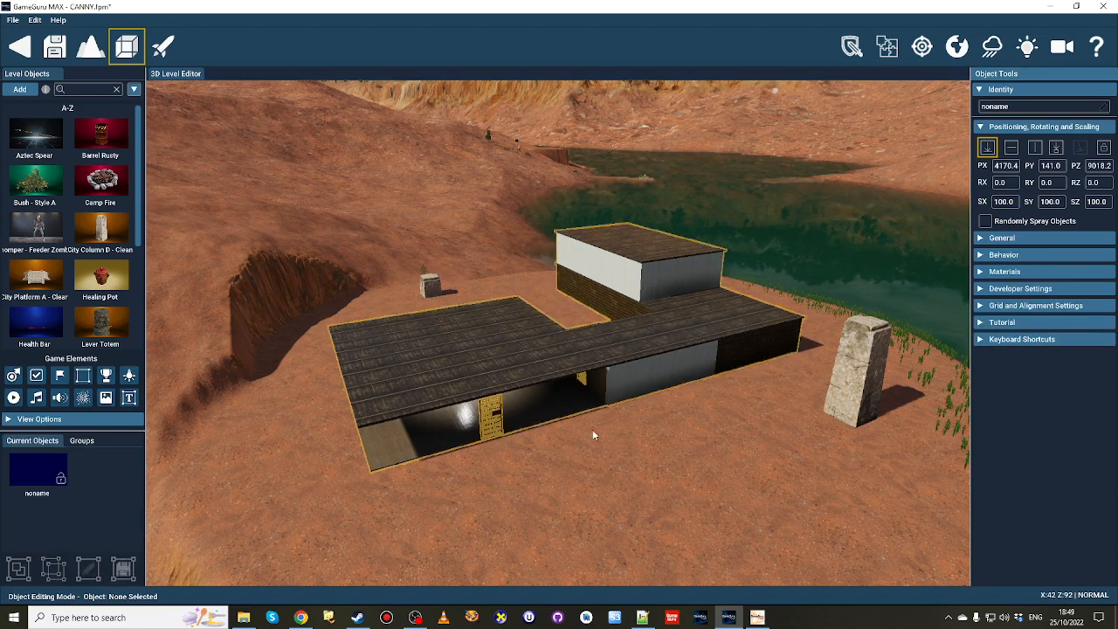
# Enter the open-sided room and examine the ungrouped light near its ceiling.
pyautogui.click(498, 416)
pyautogui.press('w')
pyautogui.moveTo(498, 417); pyautogui.dragTo(474, 364, button='right')
pyautogui.press('w')
pyautogui.click(505, 355)
pyautogui.press('w')
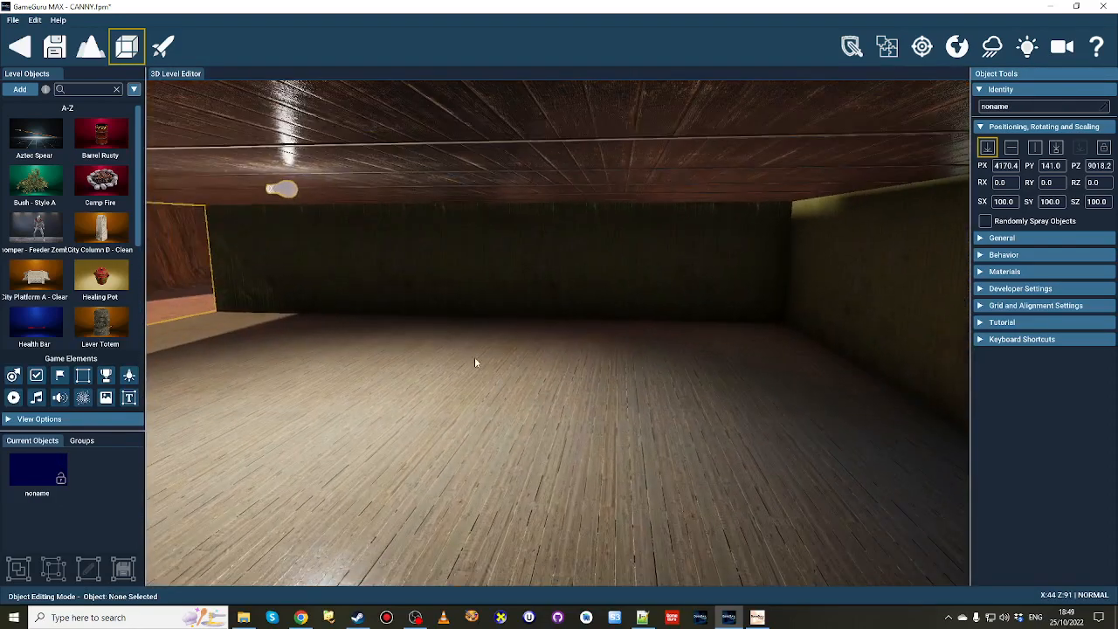
pyautogui.click(302, 205)
pyautogui.moveTo(302, 205); pyautogui.dragTo(789, 400, button='right')
# Select the freestanding Blue Door - Caged Door at the front edge of the open-sided room as an individual object.
pyautogui.click(402, 268)
pyautogui.press('w')
pyautogui.press('s')
pyautogui.click(617, 300)
pyautogui.press('w')
pyautogui.press('s')
pyautogui.press('w')
pyautogui.press('w')
pyautogui.press('w')
pyautogui.moveTo(463, 358); pyautogui.dragTo(477, 327, button='right')
pyautogui.press('s')
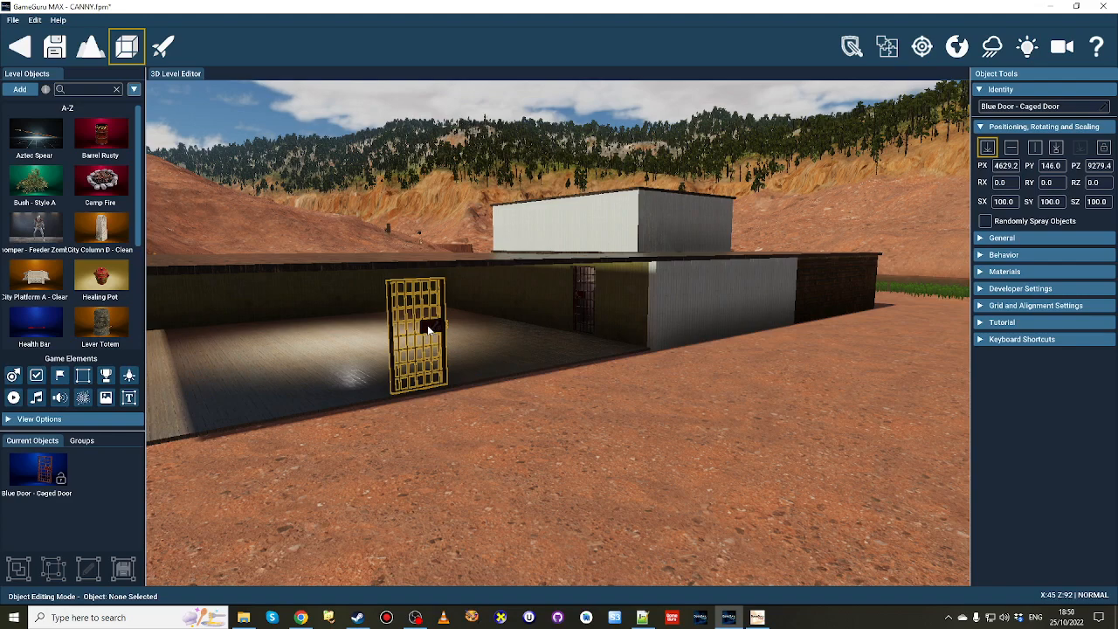
# Select the ceiling light in the open-sided room and inspect its colour palette, Toggle Light behaviour and the other available light behaviours.
pyautogui.press('w')
pyautogui.press('w')
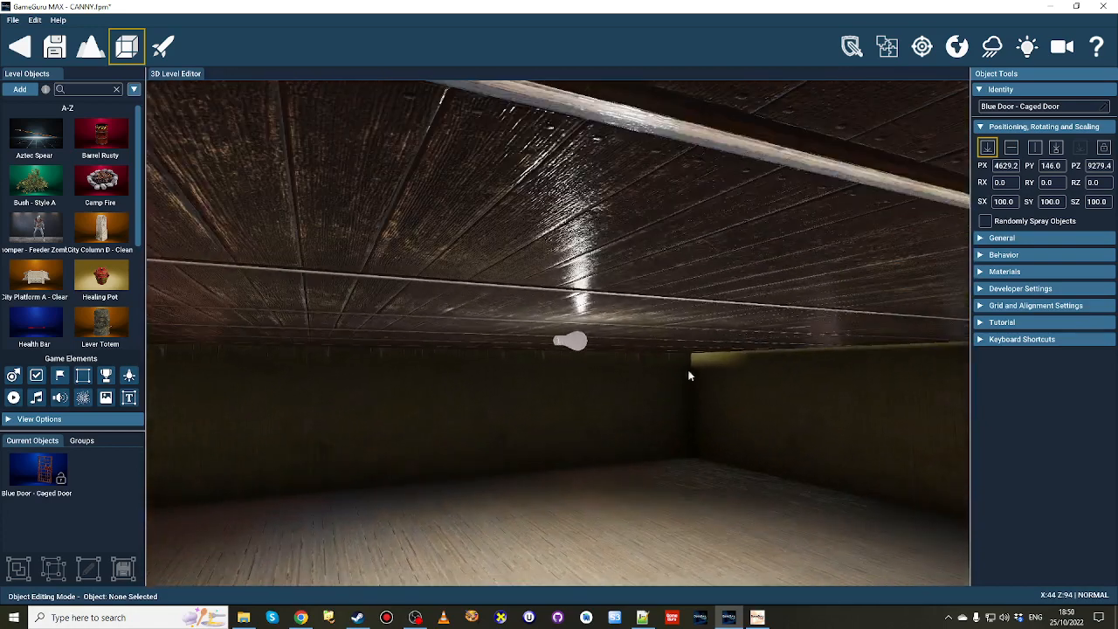
pyautogui.click(586, 345)
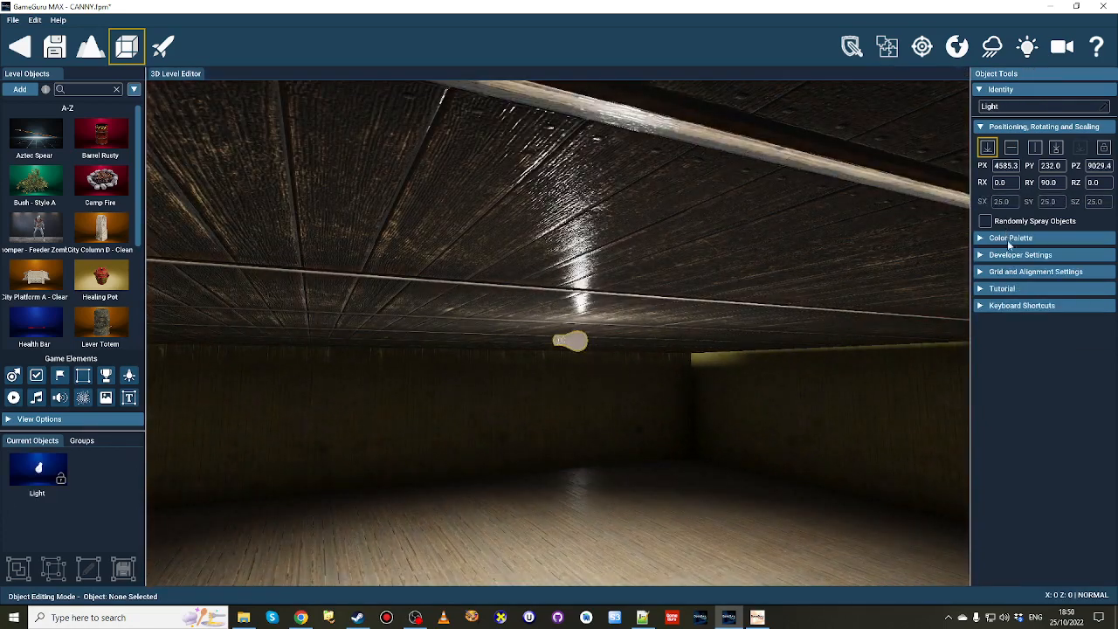
pyautogui.click(1026, 241)
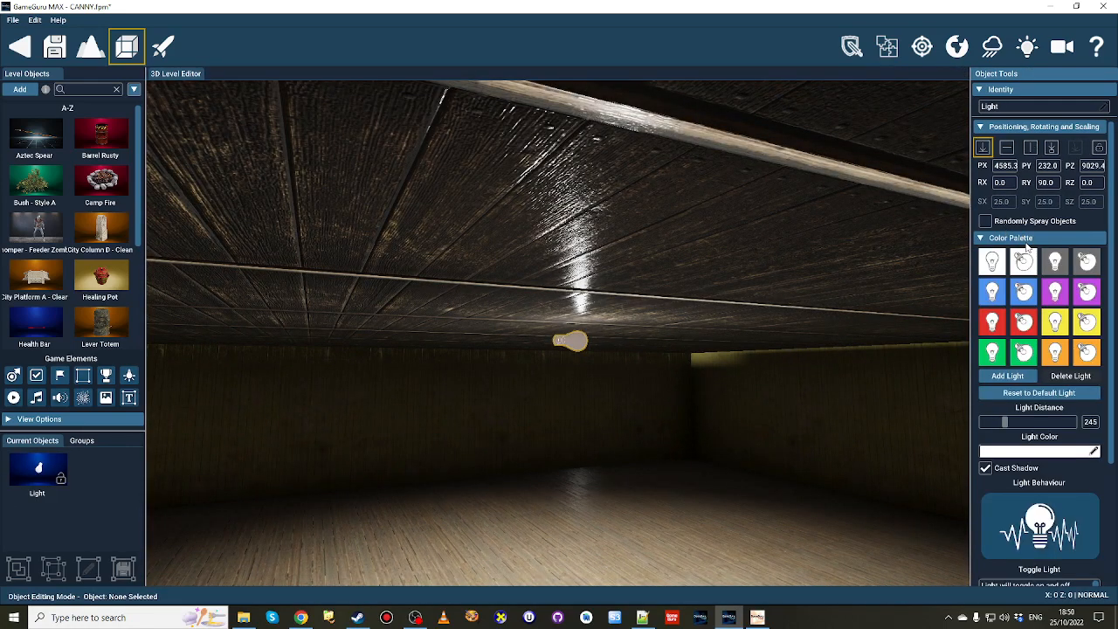
pyautogui.scroll(-5, 1083, 472)
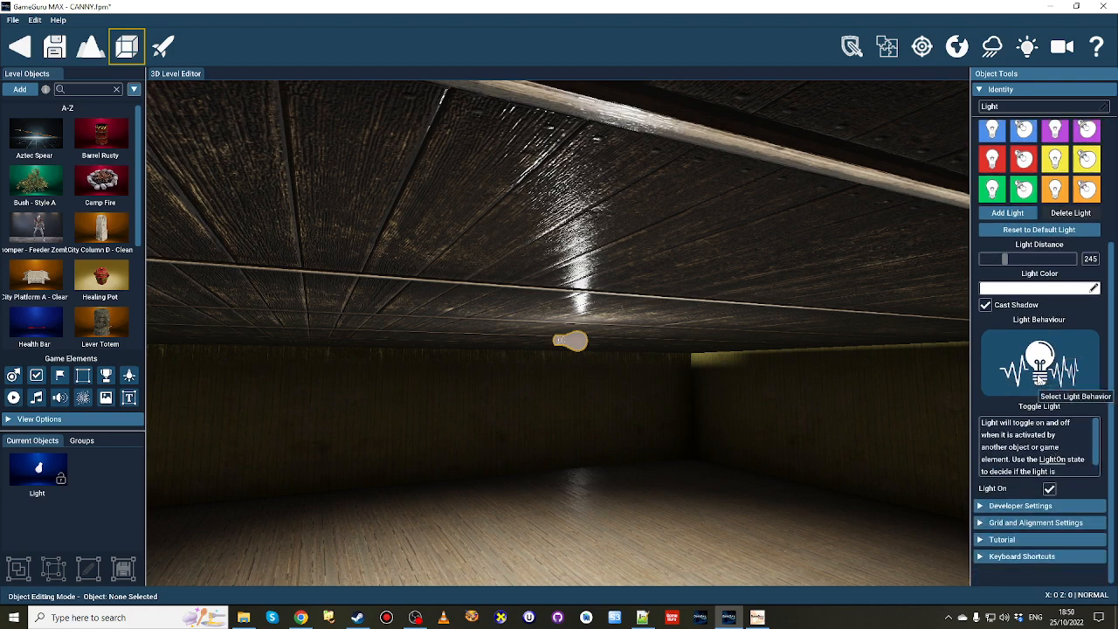
pyautogui.click(1049, 359)
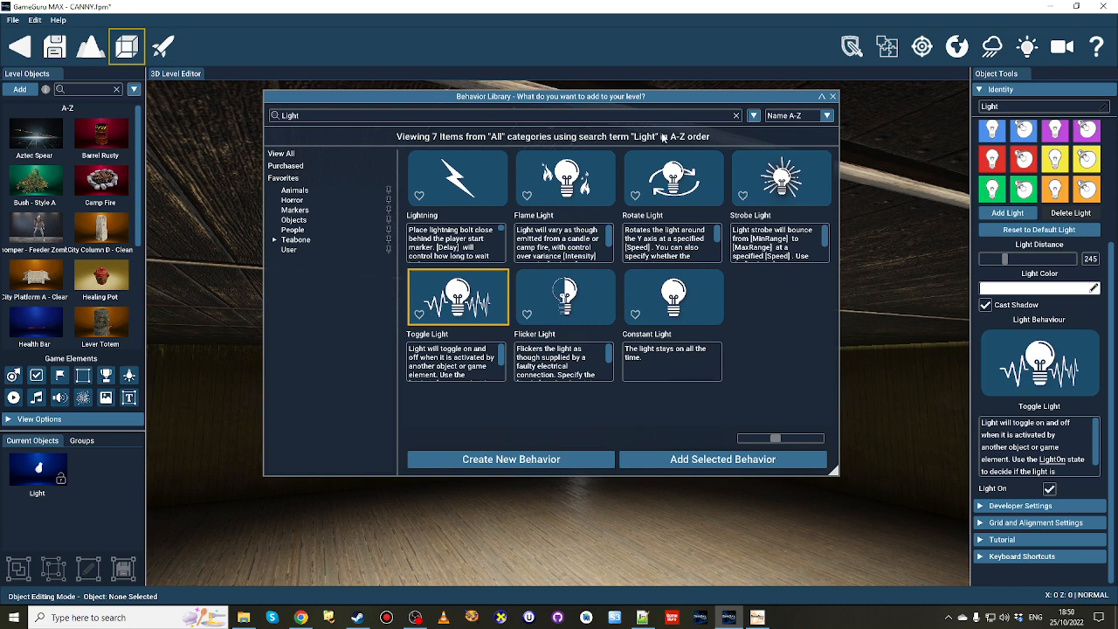
pyautogui.click(832, 96)
# Search the object library for "switch" and pick the second "light switch antique" for placement in the open-sided room.
pyautogui.moveTo(588, 397); pyautogui.dragTo(656, 381, button='right')
pyautogui.press('w')
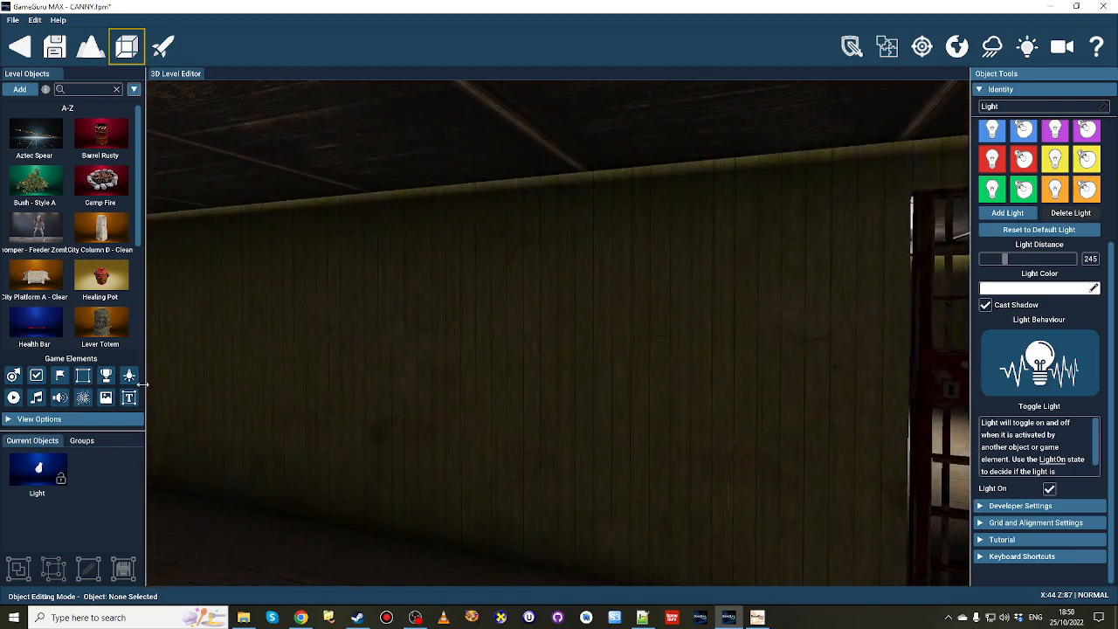
pyautogui.click(19, 90)
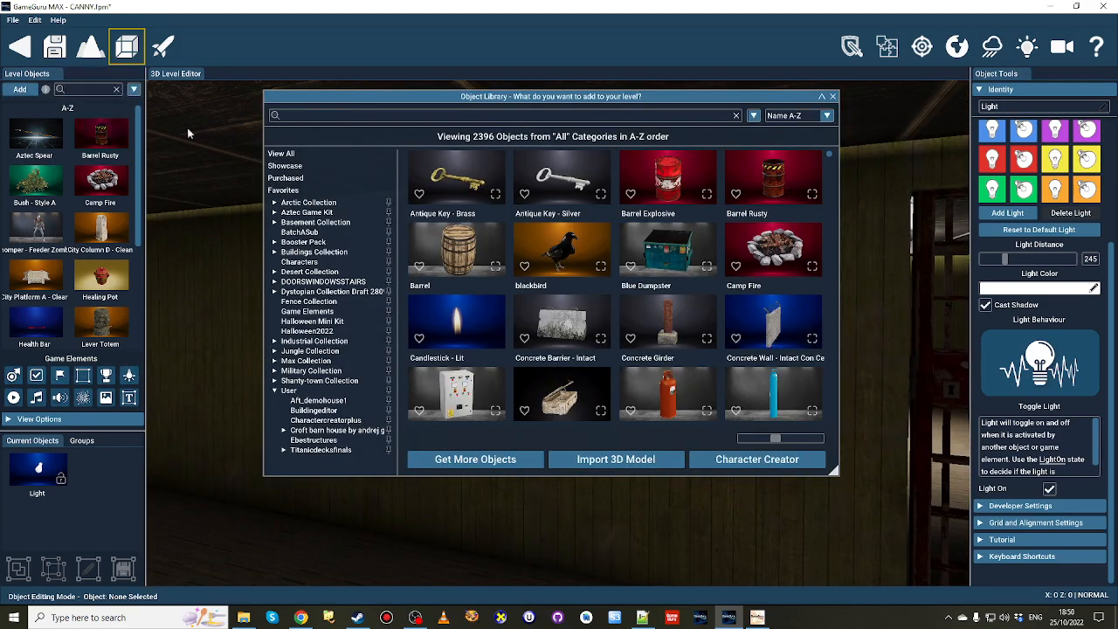
pyautogui.click(319, 115)
pyautogui.write('switch')
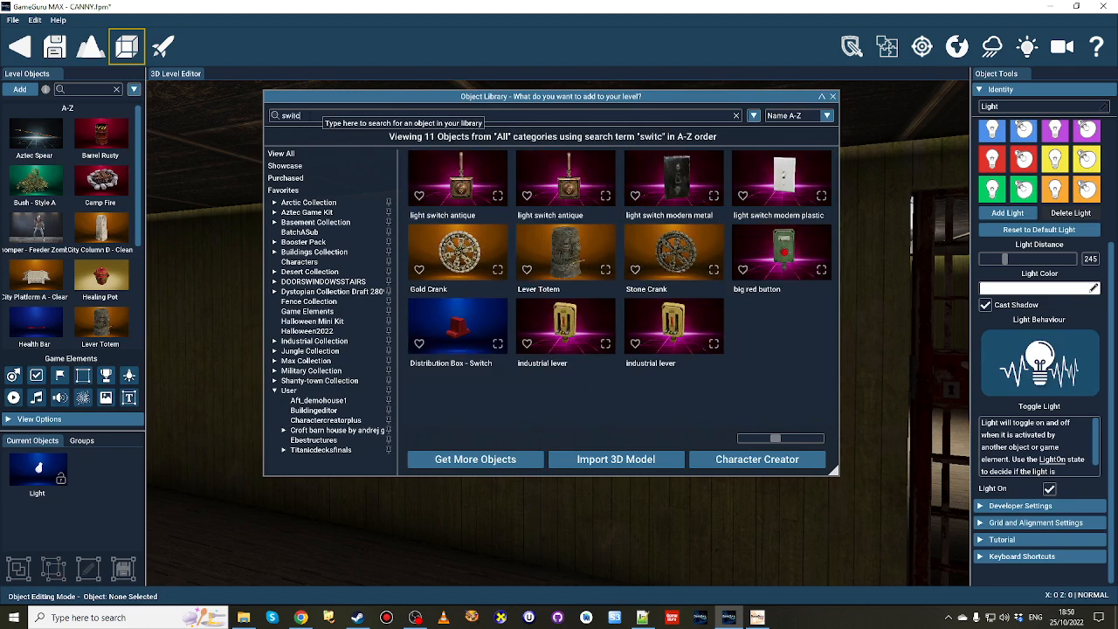
pyautogui.click(568, 203)
# Rotate the antique light switch to RY 180 and place it on the room's back wall at PX 4589.9, PY 191.0, PZ 8784.4.
pyautogui.press('r')
pyautogui.press('r')
pyautogui.press('r')
pyautogui.press('r')
pyautogui.press('r')
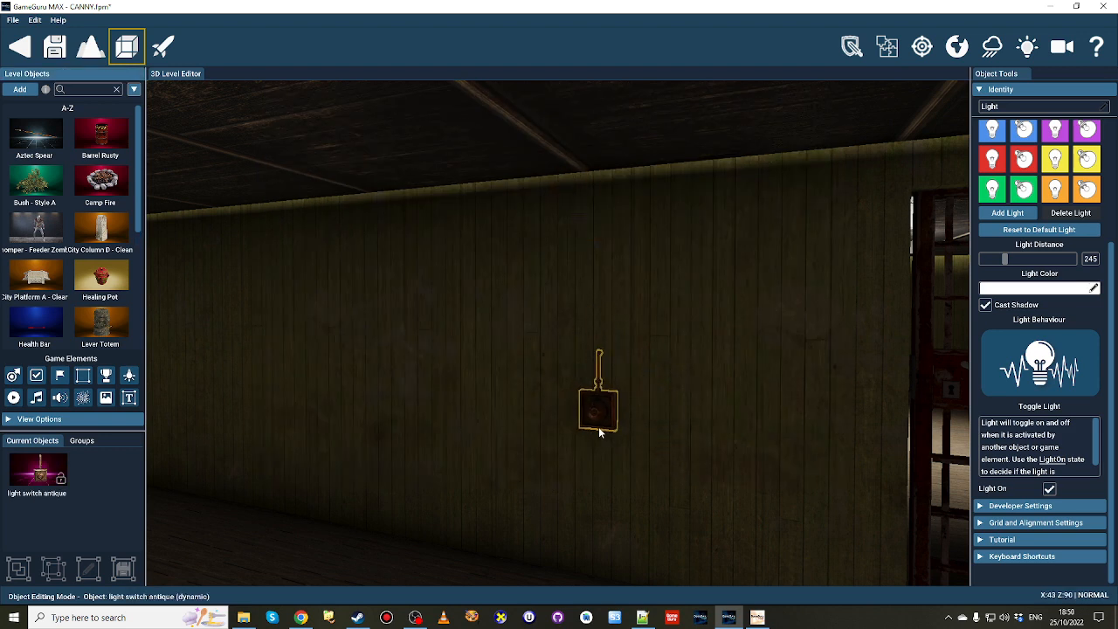
pyautogui.moveTo(489, 434); pyautogui.dragTo(492, 393, button='right')
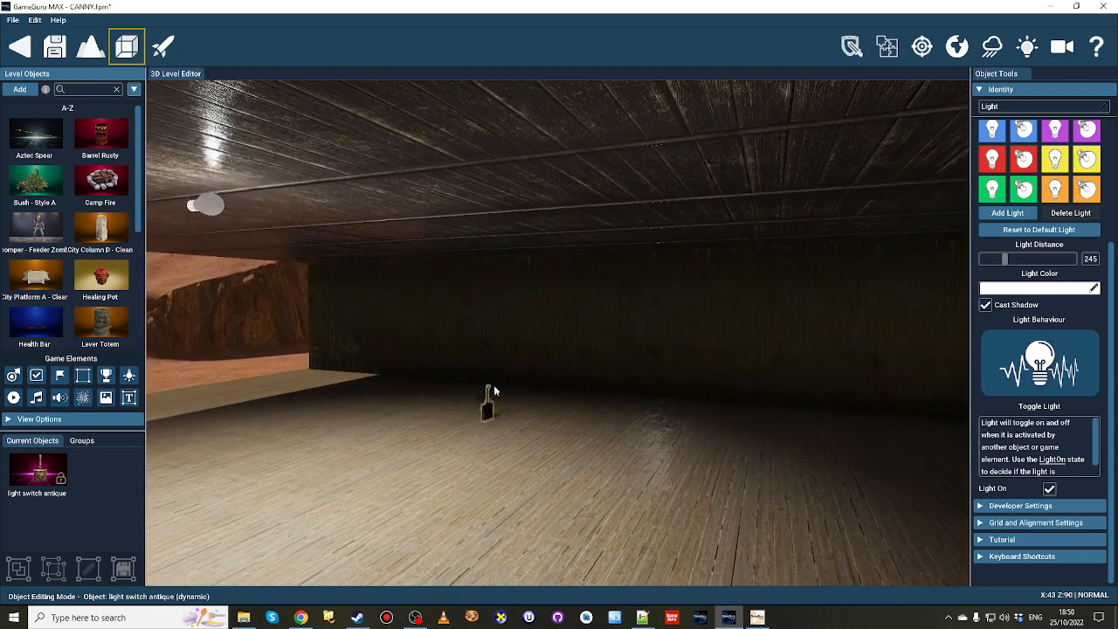
pyautogui.press('r')
pyautogui.press('r')
pyautogui.press('r')
pyautogui.press('r')
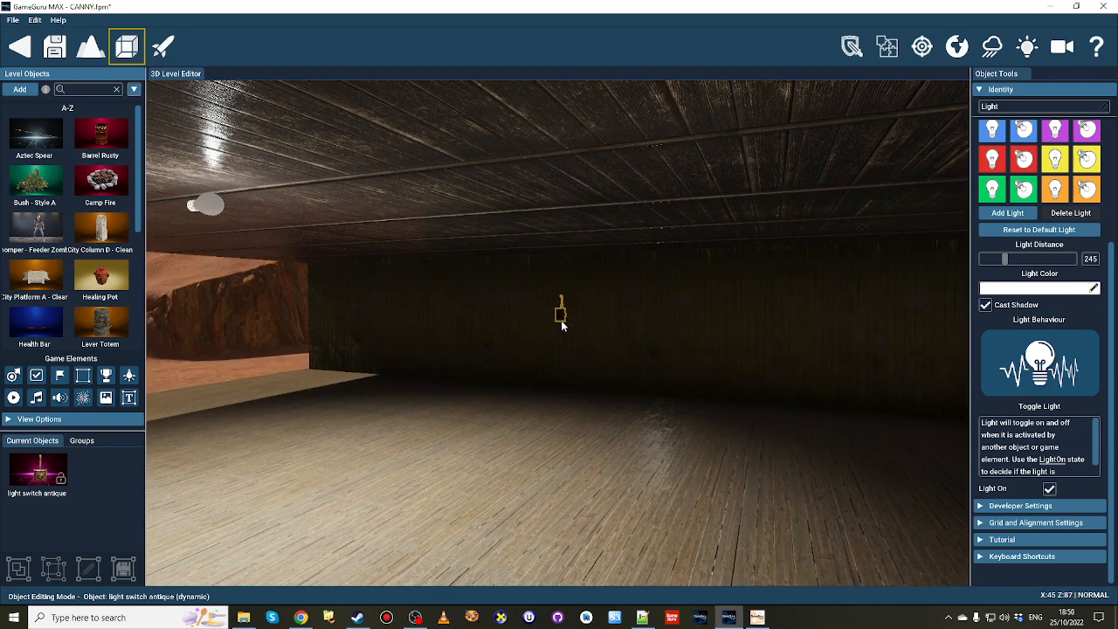
pyautogui.click(562, 325)
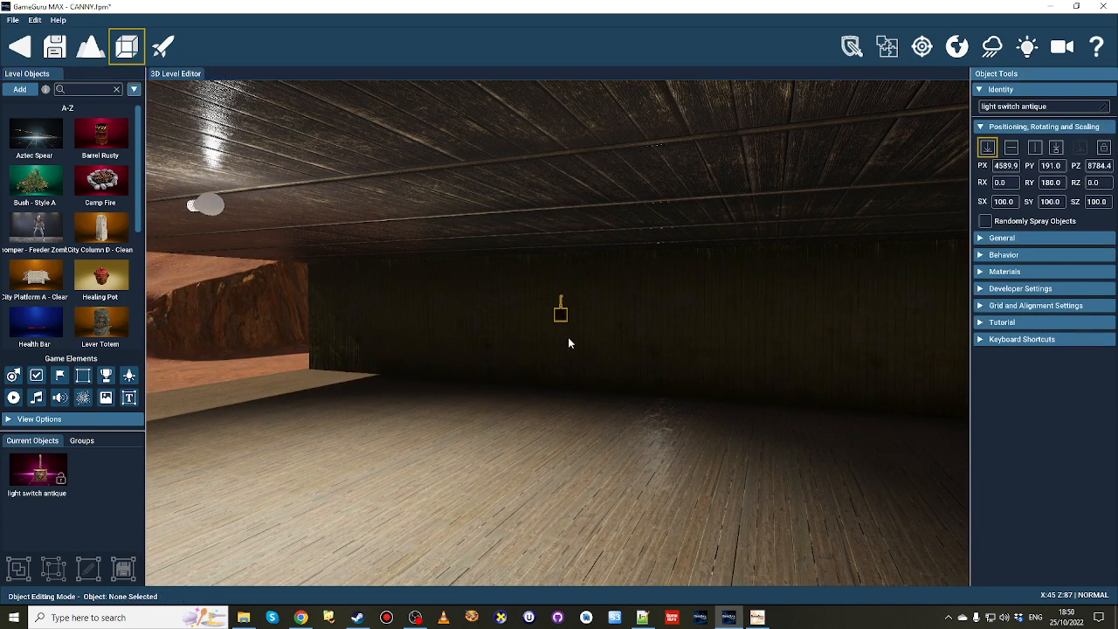
# Show the object logic connections and link the antique light switch to the open-sided room's ceiling light.
pyautogui.click(923, 49)
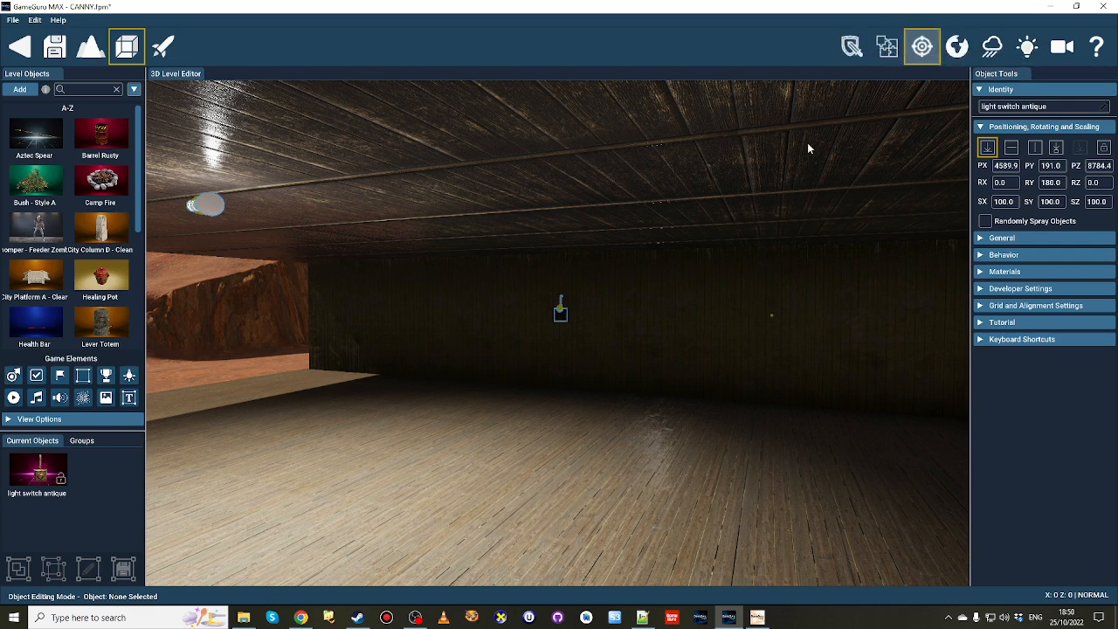
pyautogui.moveTo(562, 315); pyautogui.dragTo(212, 208)
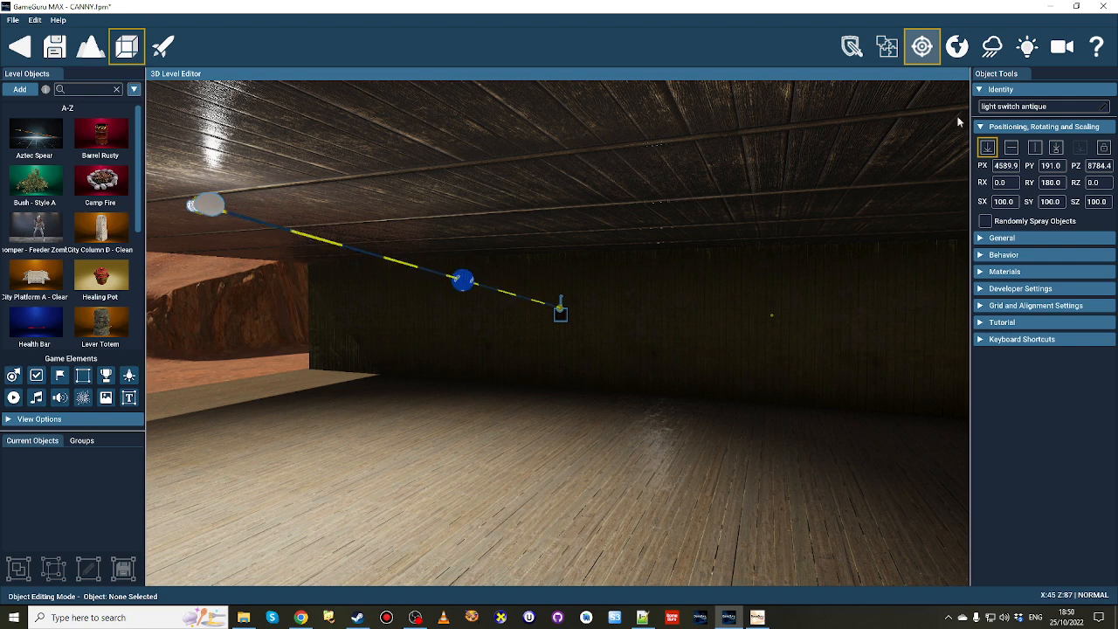
pyautogui.click(922, 46)
# Select the linked ceiling light and review its Toggle Light settings and its position relative to the wall switch.
pyautogui.click(206, 206)
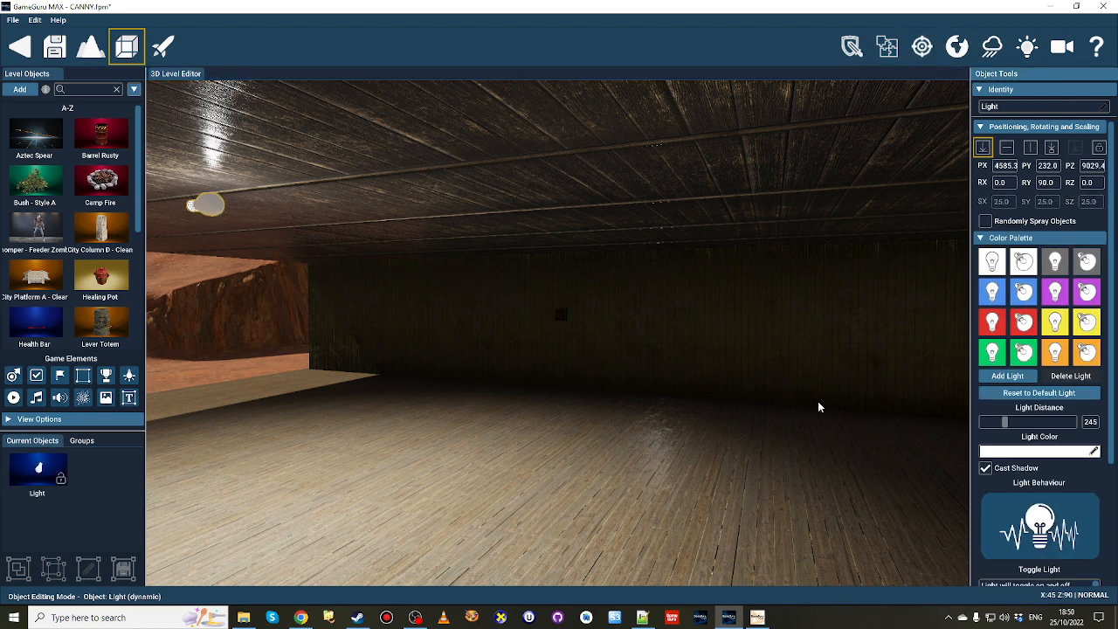
pyautogui.scroll(-2, 1081, 515)
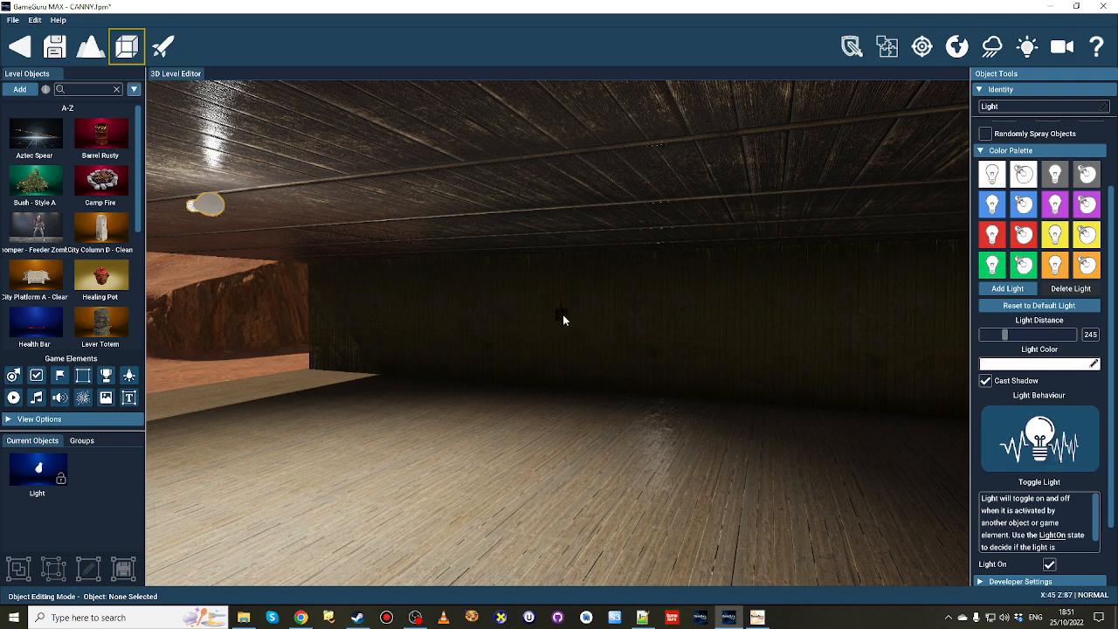
pyautogui.press('a')
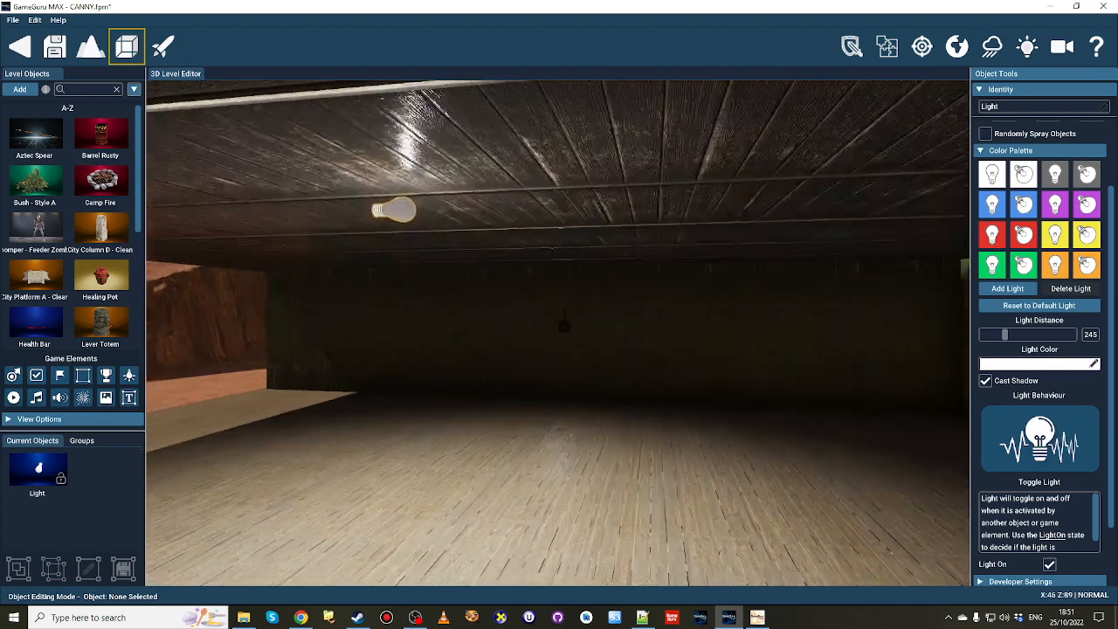
pyautogui.moveTo(257, 242); pyautogui.dragTo(385, 284, button='right')
pyautogui.press('a')
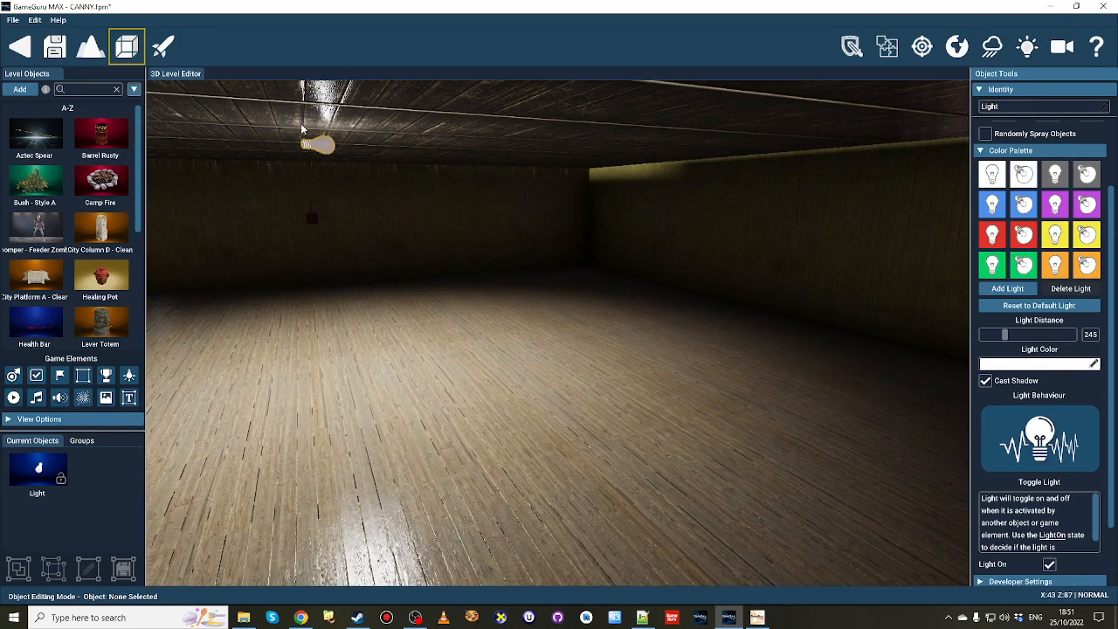
pyautogui.moveTo(427, 210); pyautogui.dragTo(542, 168, button='right')
pyautogui.moveTo(693, 230); pyautogui.dragTo(467, 201, button='right')
pyautogui.press('w')
pyautogui.moveTo(472, 297); pyautogui.dragTo(530, 265, button='right')
pyautogui.press('s')
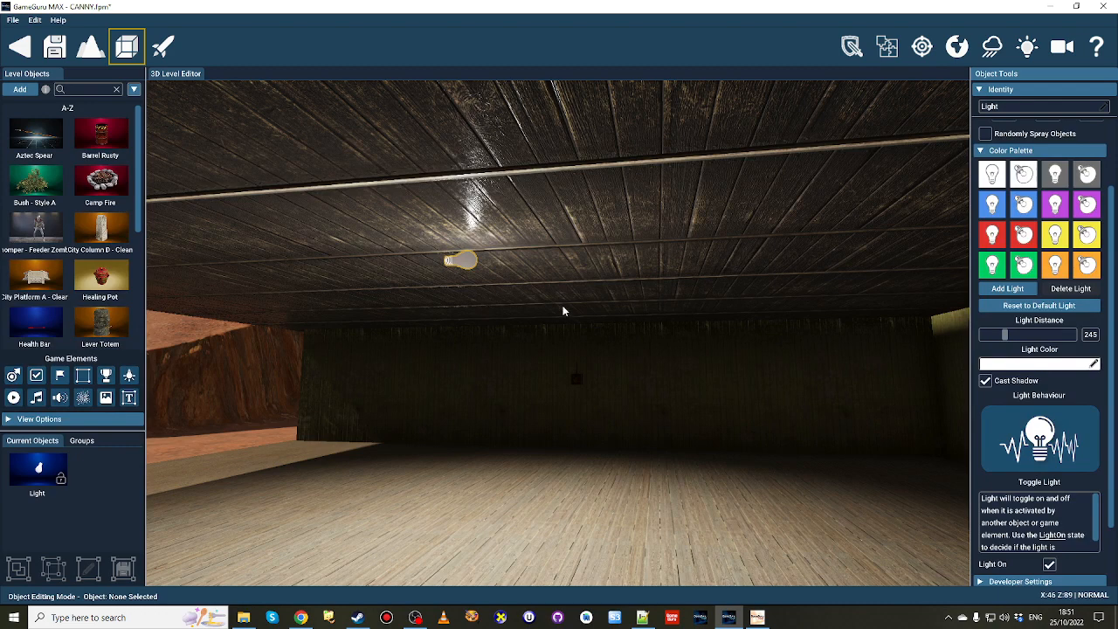
# Change the open-sided room light's behaviour to Flicker Light.
pyautogui.click(1068, 446)
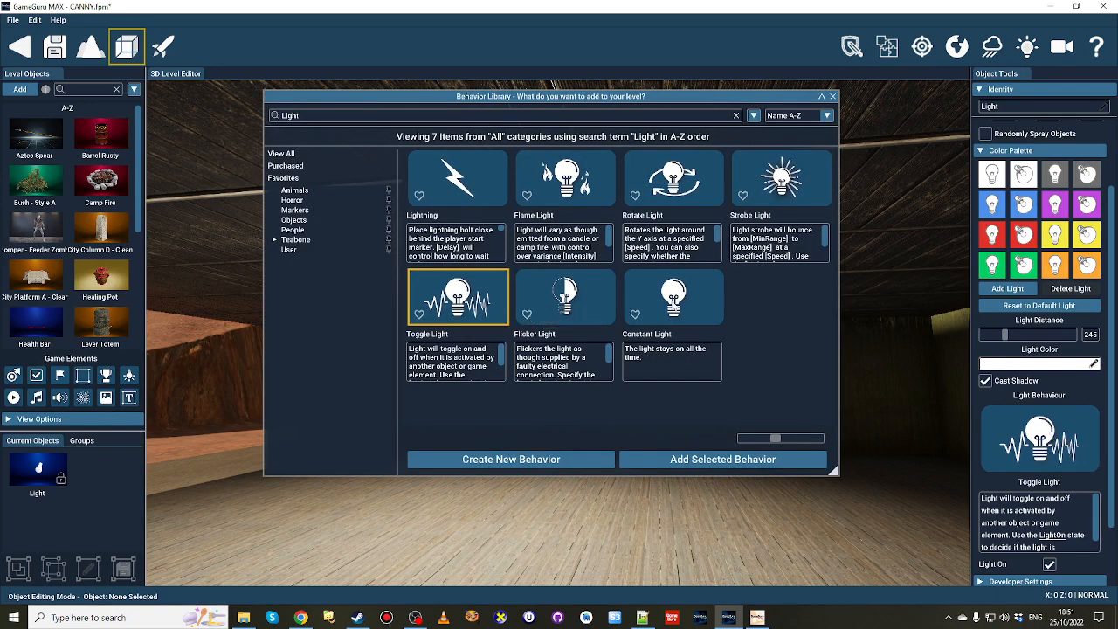
pyautogui.click(612, 304)
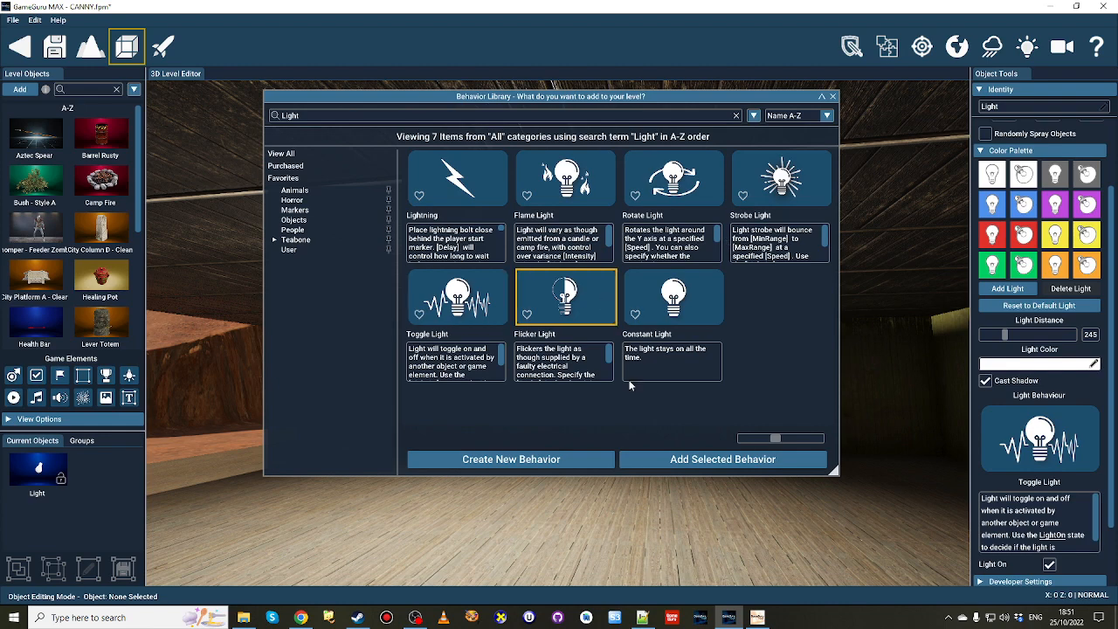
pyautogui.click(723, 459)
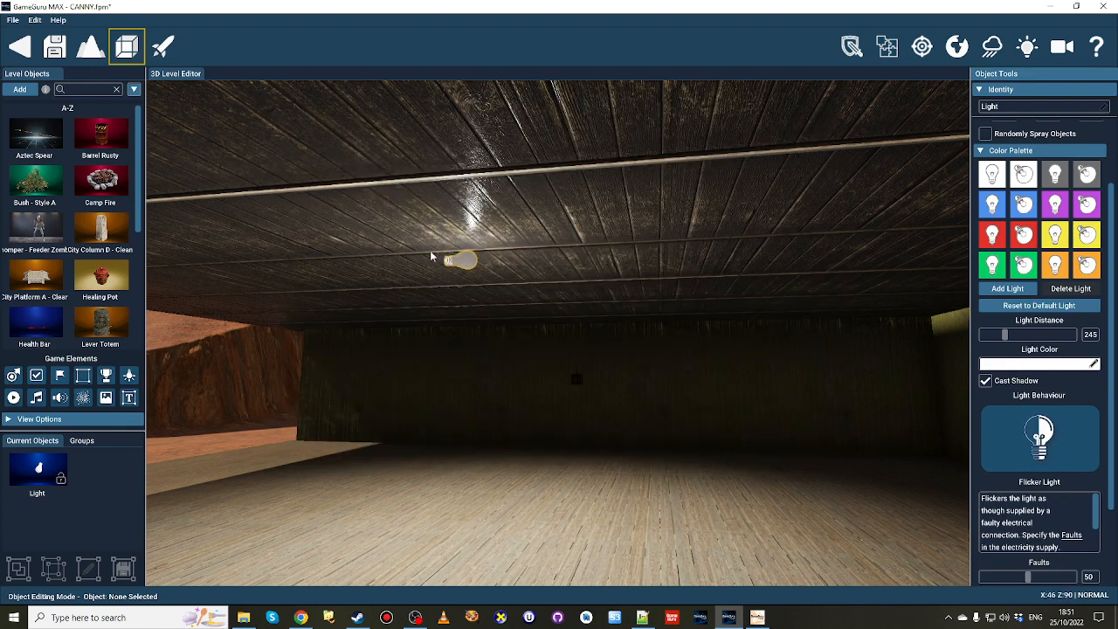
# Select the ceiling light in the room with the pink lower walls and assign it the Strobe Light behaviour.
pyautogui.moveTo(468, 344); pyautogui.dragTo(479, 264, button='right')
pyautogui.press('w')
pyautogui.click(580, 212)
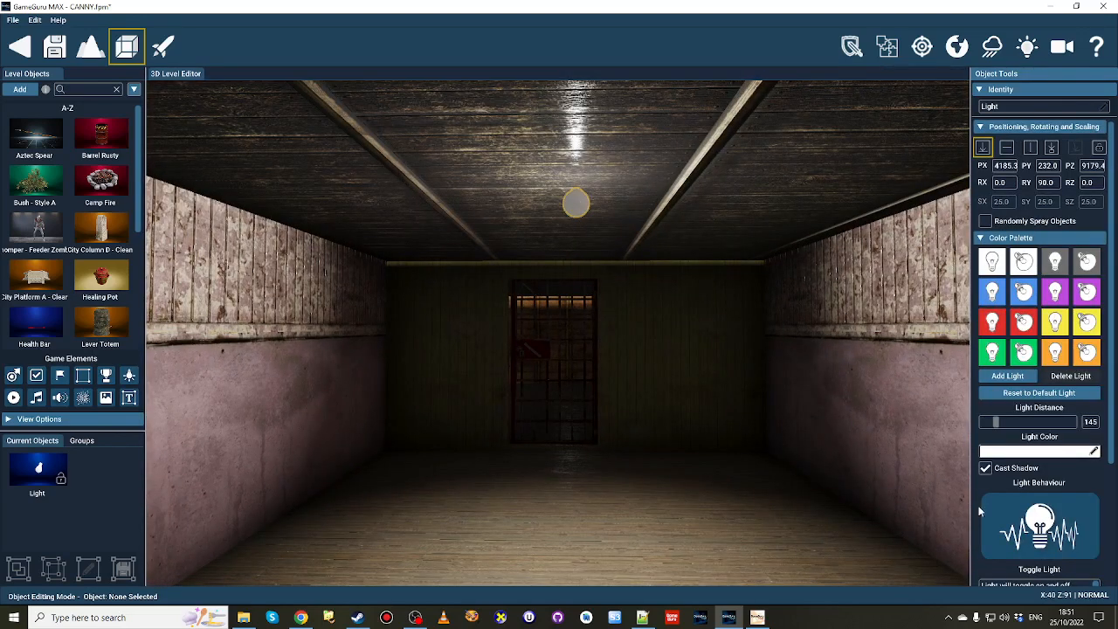
pyautogui.click(1014, 524)
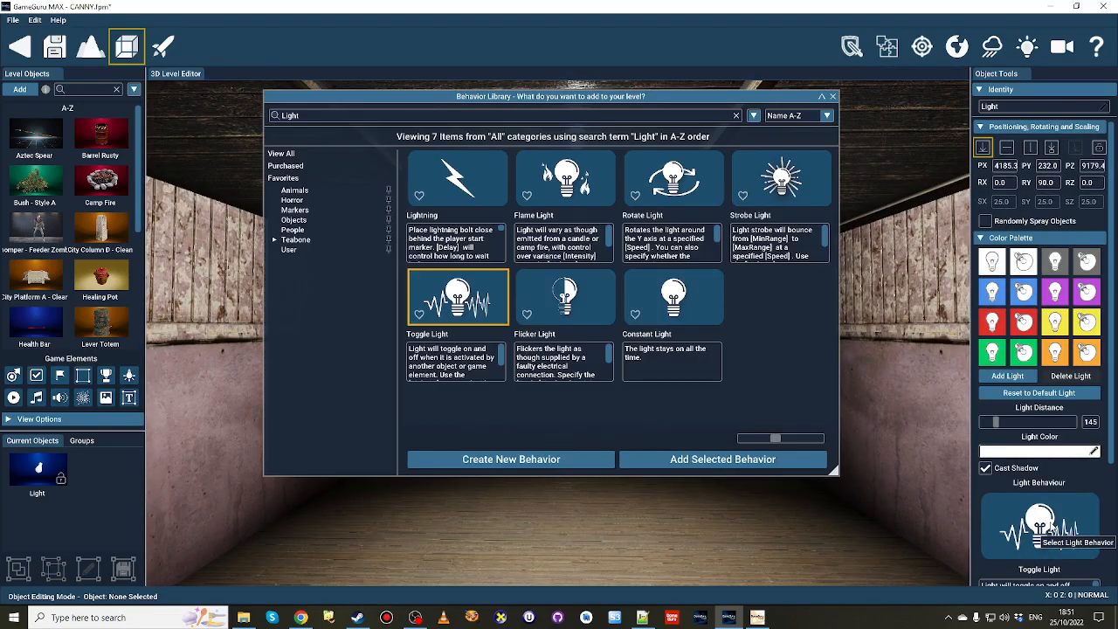
pyautogui.click(782, 179)
pyautogui.click(738, 460)
# Select the ceiling light beside the wooden stairs and assign it the Flame Light behaviour.
pyautogui.press('w')
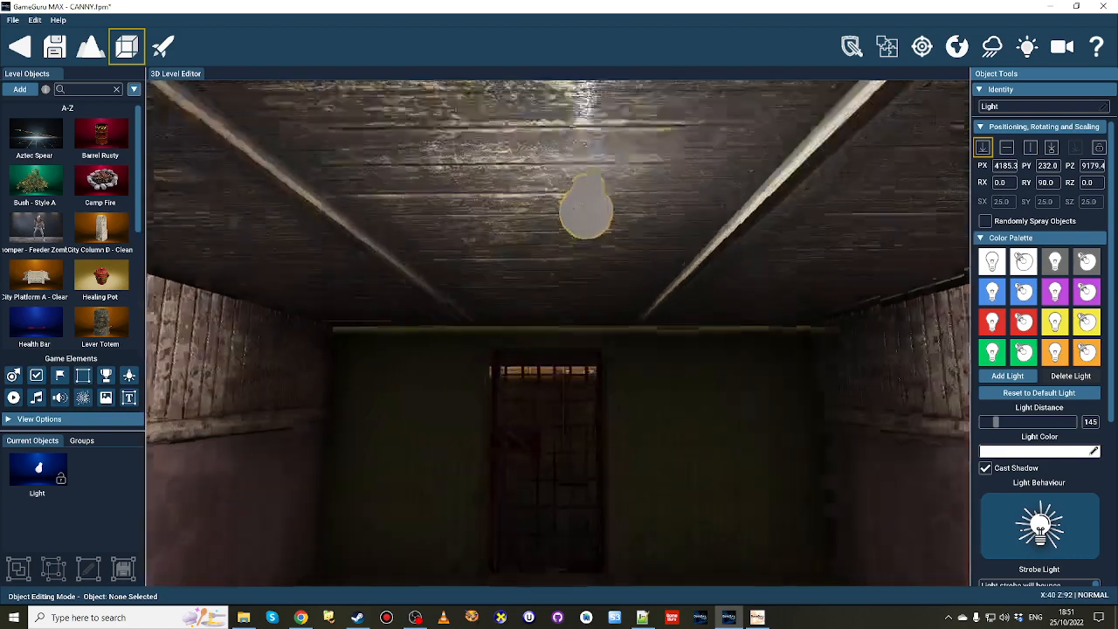
pyautogui.moveTo(612, 446); pyautogui.dragTo(699, 436, button='right')
pyautogui.press('w')
pyautogui.click(532, 339)
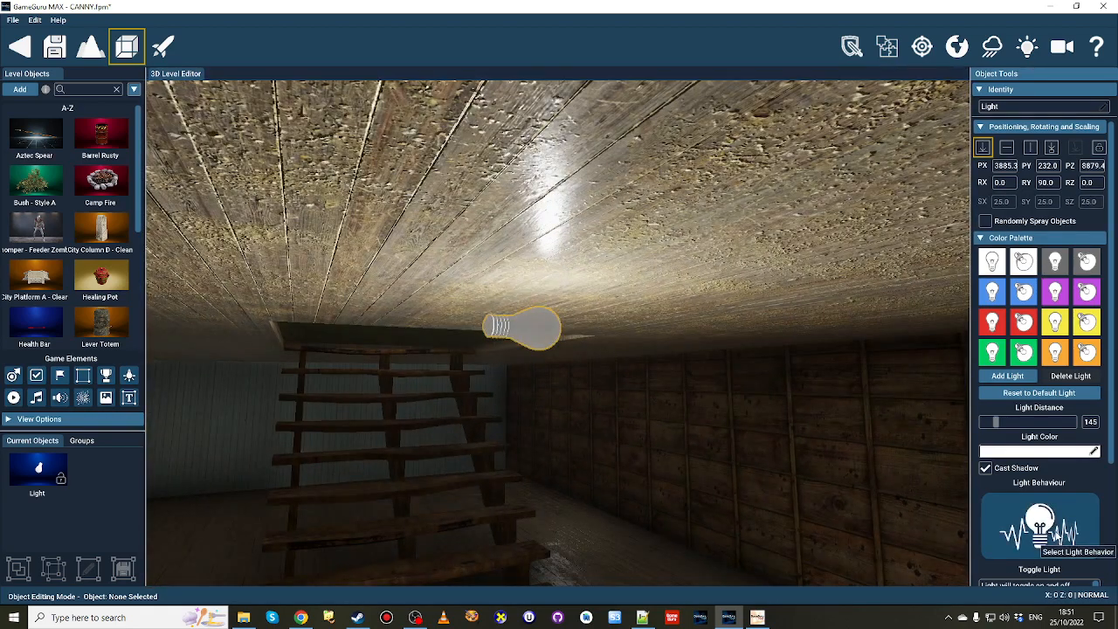
pyautogui.click(1039, 524)
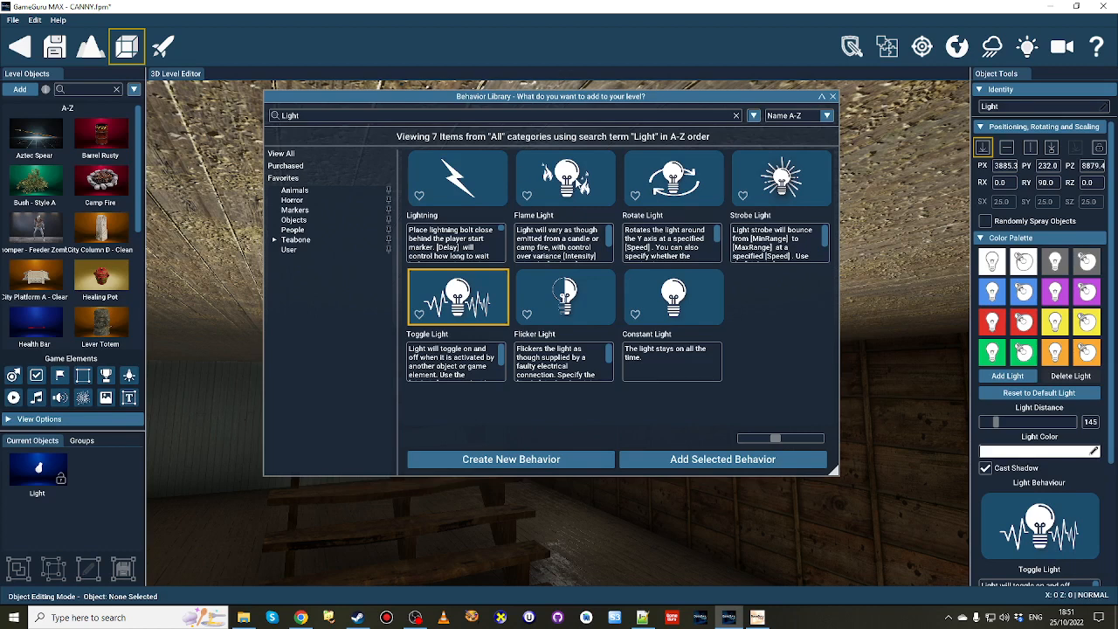
pyautogui.click(575, 180)
pyautogui.click(718, 459)
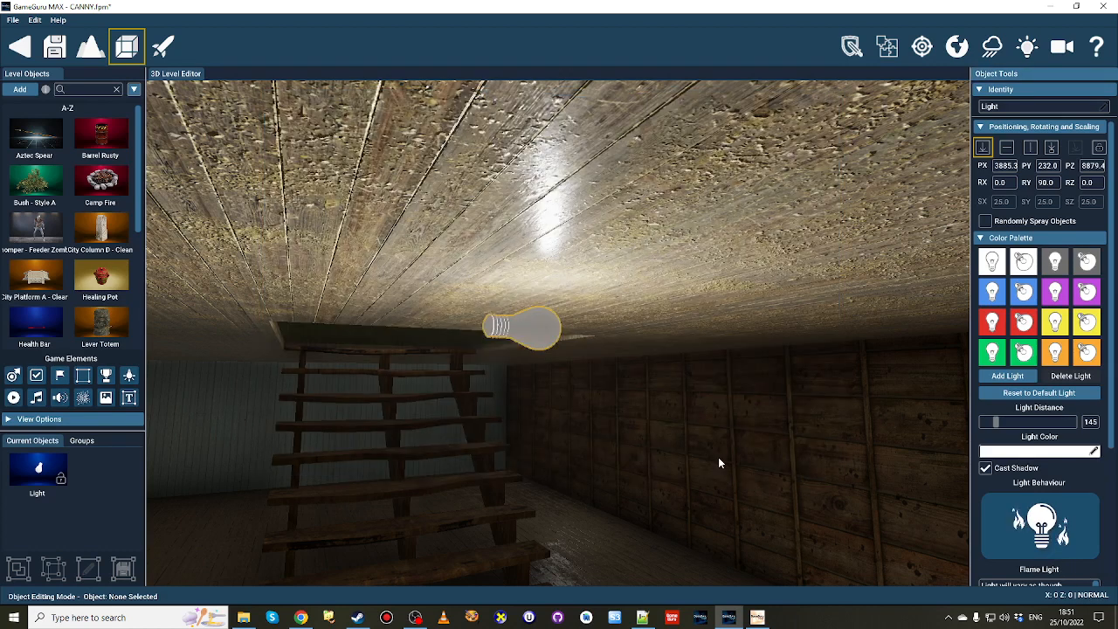
# Run the level test, walk round to the open-sided room and open the freestanding caged door at its front edge.
pyautogui.click(162, 48)
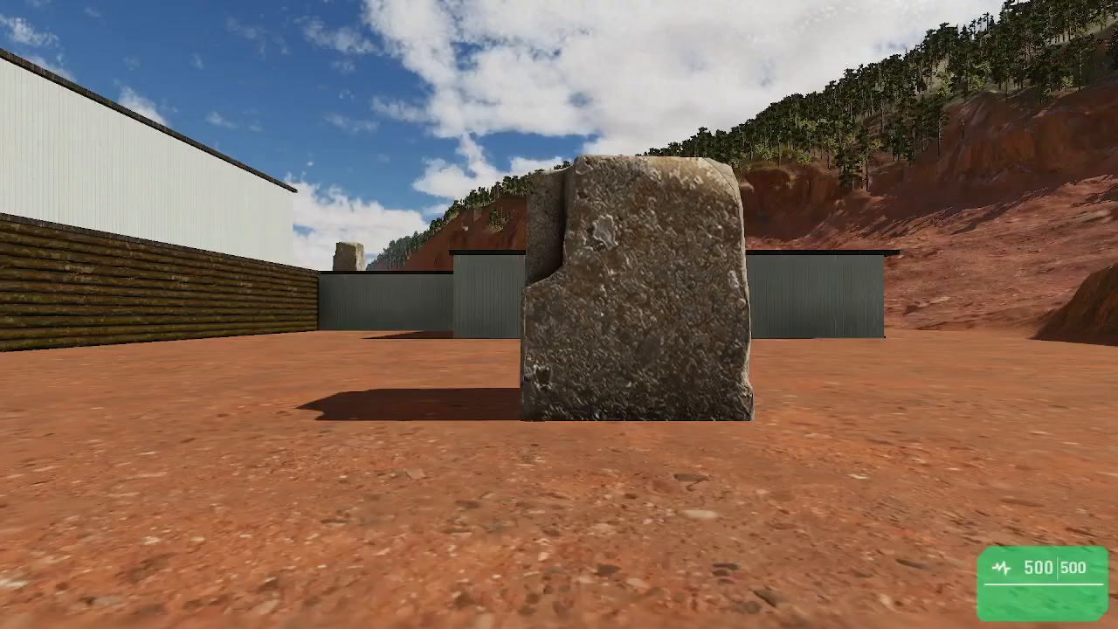
pyautogui.press('w')
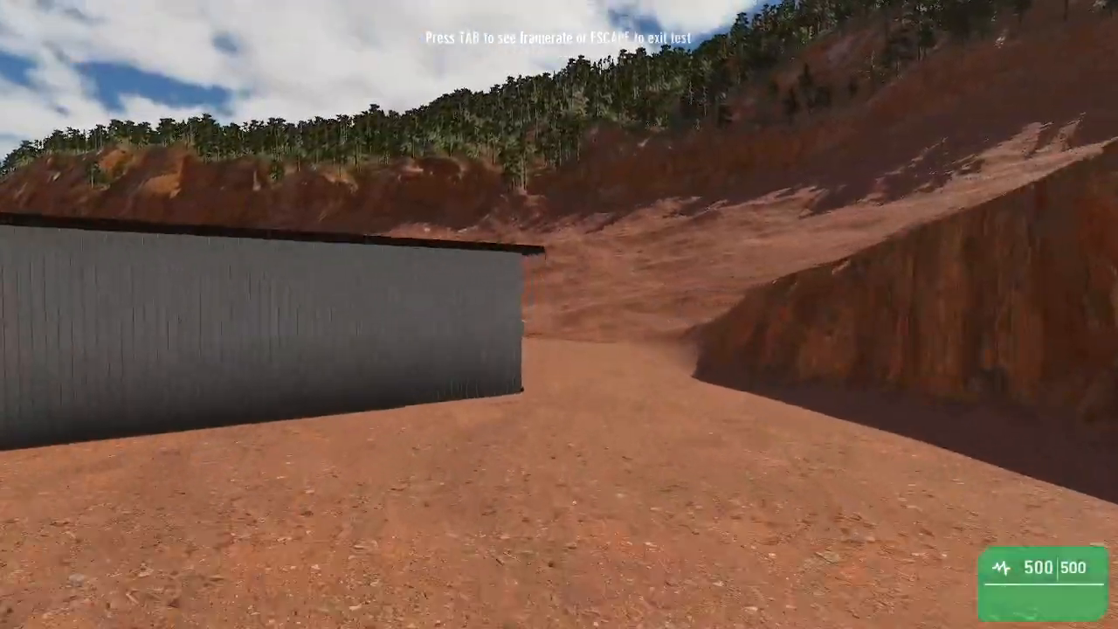
pyautogui.press('w')
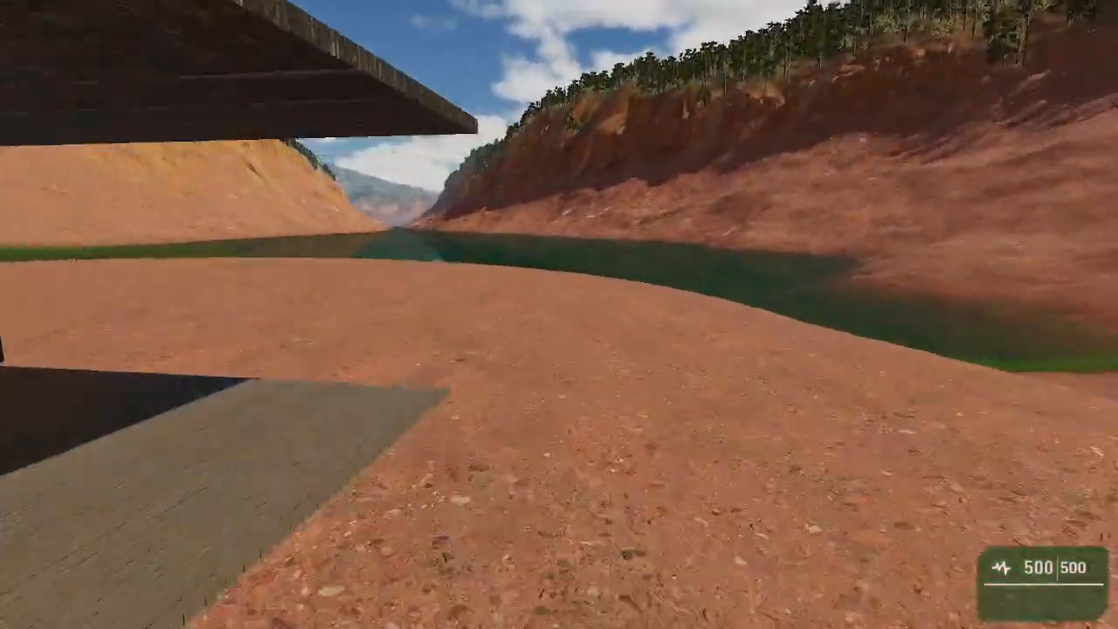
pyautogui.press('w')
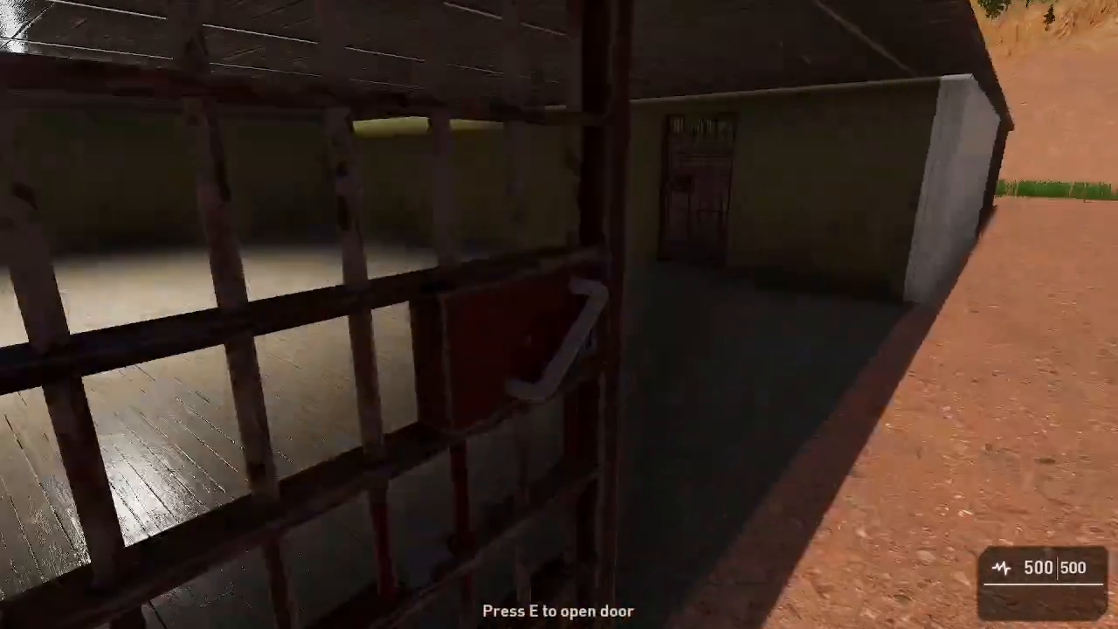
pyautogui.press('s')
pyautogui.press('e')
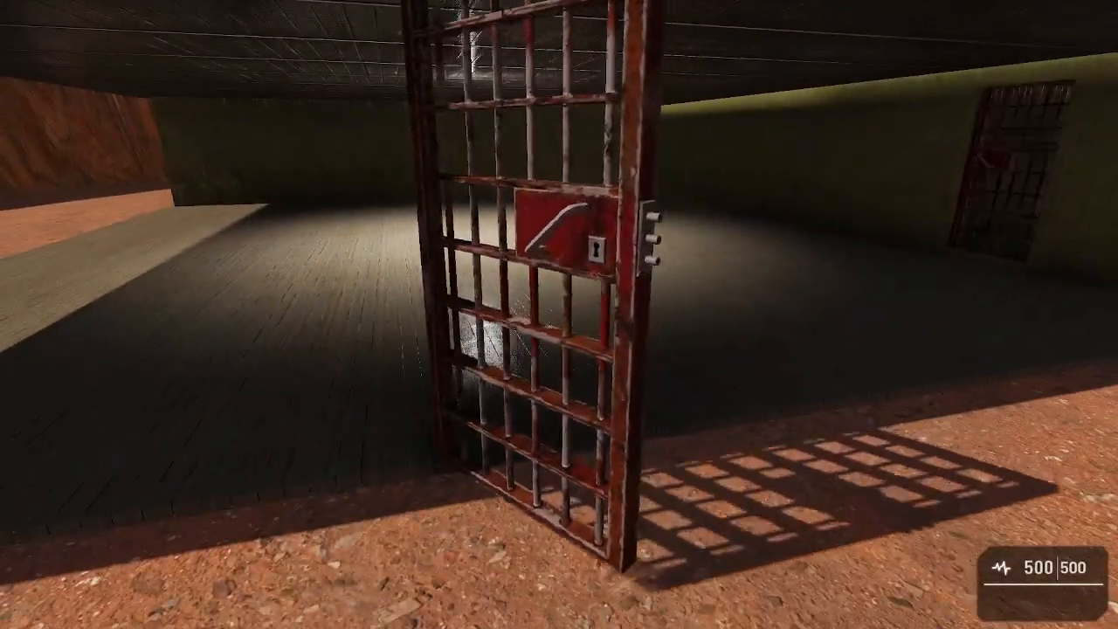
# Check the open-sided room's light and open the caged doors into and out of the pink-walled room.
pyautogui.press('w')
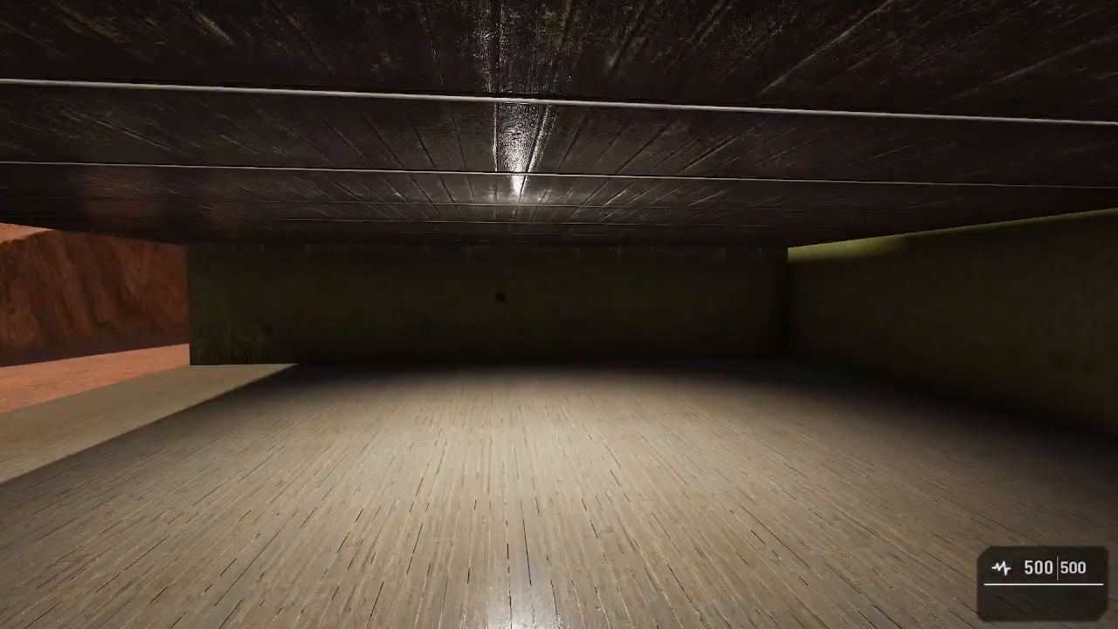
pyautogui.press('w')
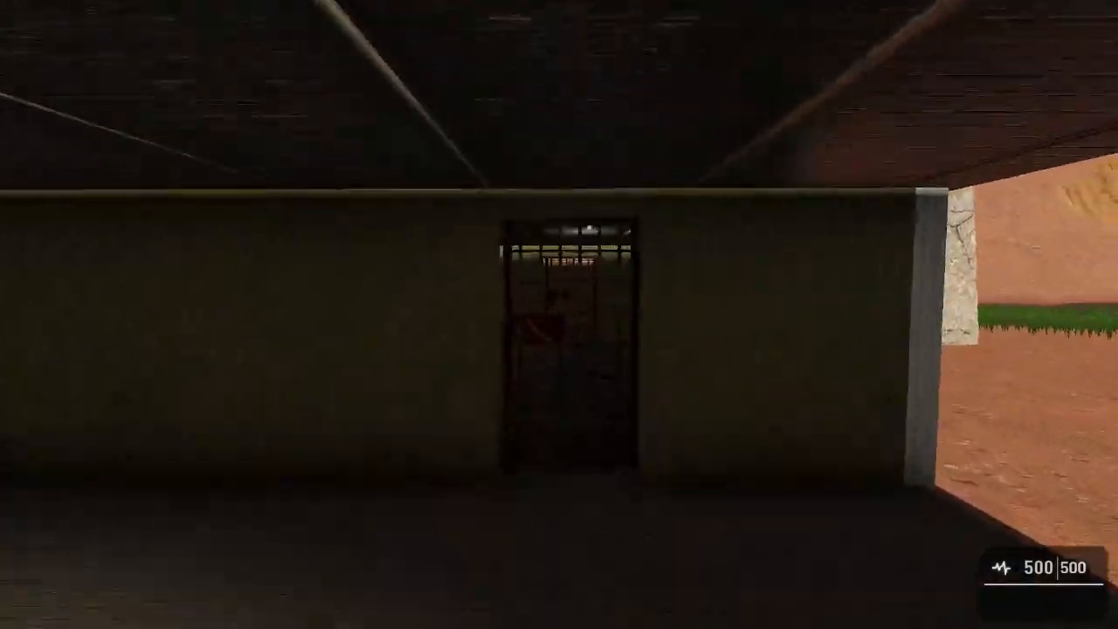
pyautogui.press('e')
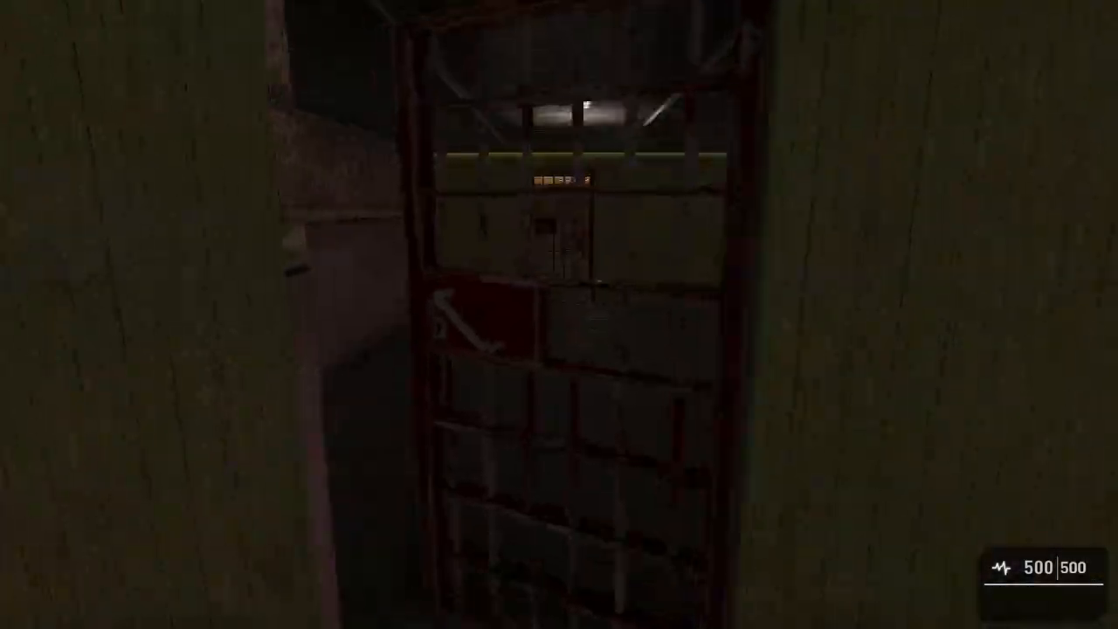
pyautogui.press('w')
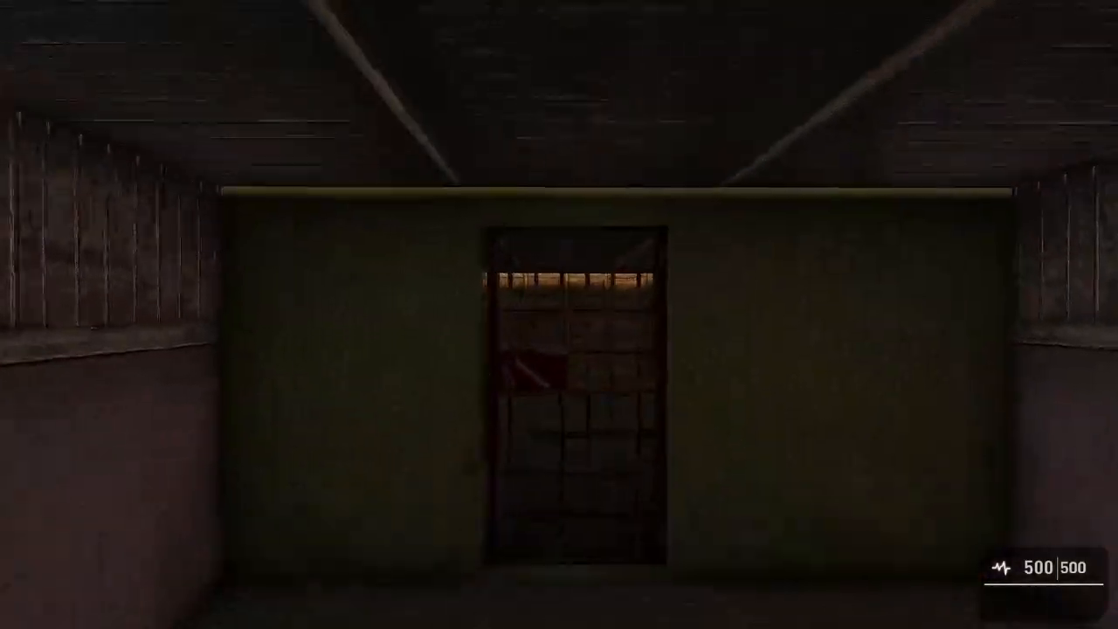
pyautogui.press('e')
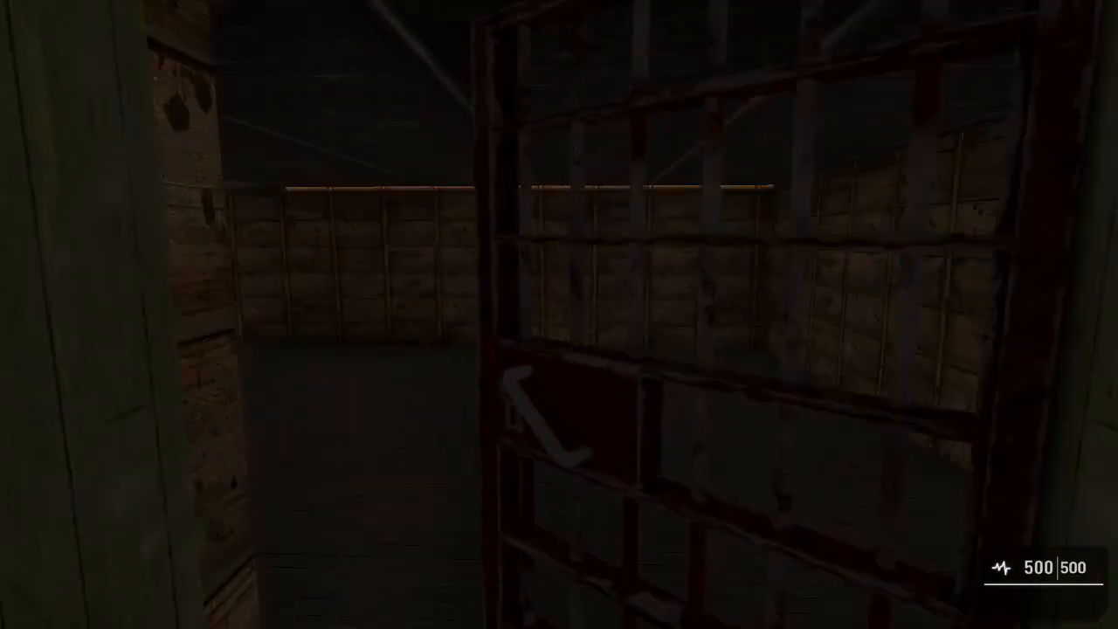
# Inspect the lighting in the dark wooden room, return outside past the front caged door and end the level test.
pyautogui.press('w')
pyautogui.press('w')
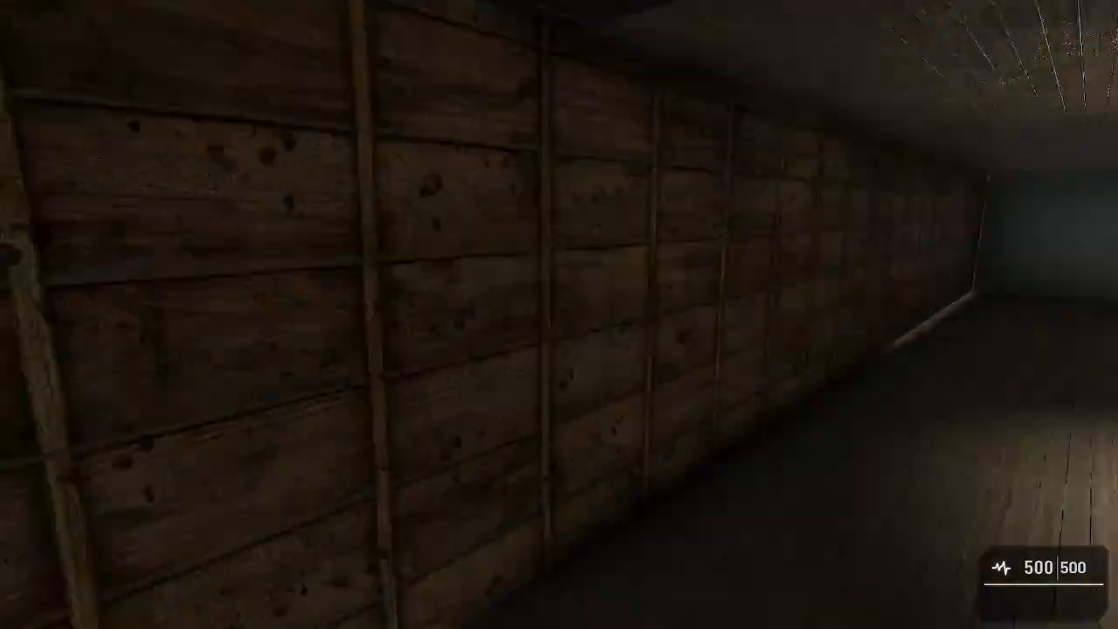
pyautogui.press('w')
pyautogui.press('w')
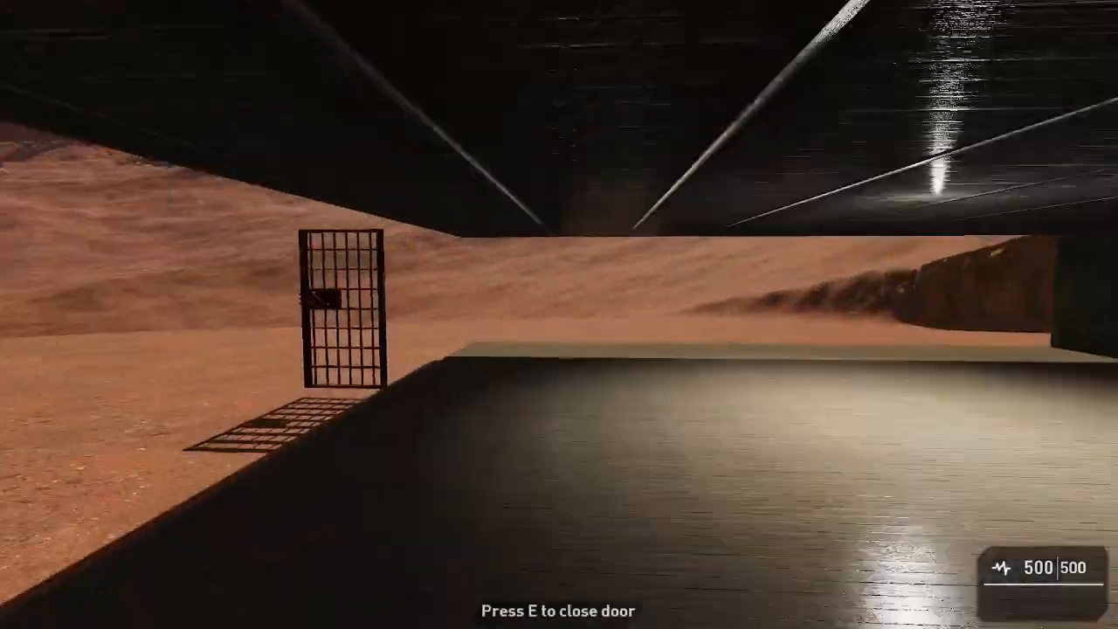
pyautogui.press('s')
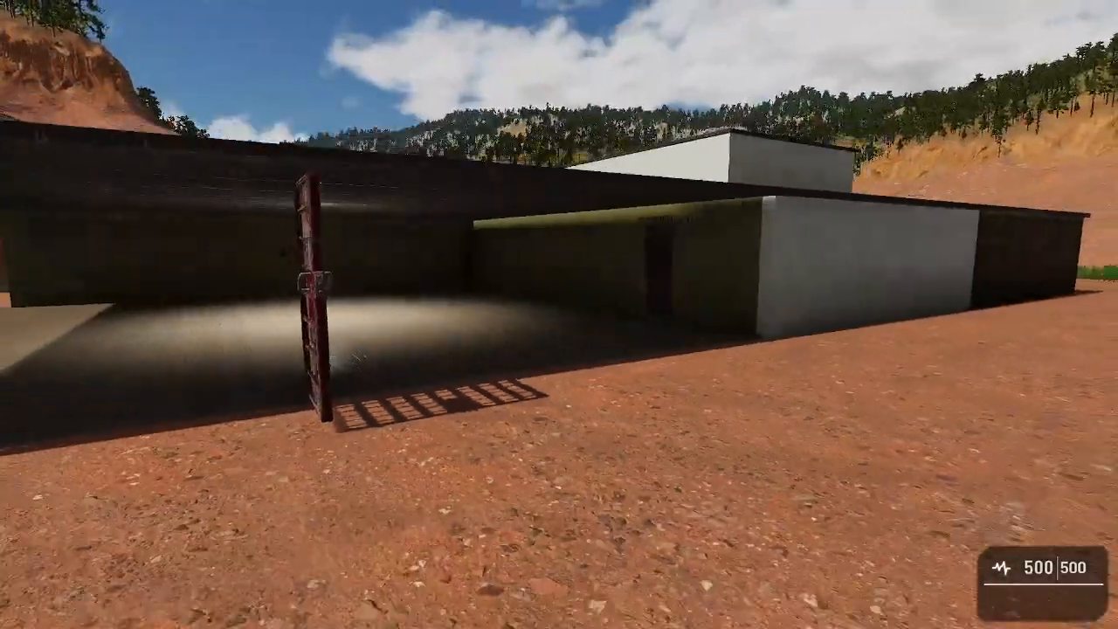
pyautogui.press('Escape')
# Select the caged door at the open-sided room's front edge and assign it the Door Sliding behaviour, keeping the door type Manual.
pyautogui.moveTo(528, 325); pyautogui.dragTo(558, 390, button='right')
pyautogui.press('w')
pyautogui.press('s')
pyautogui.click(681, 236)
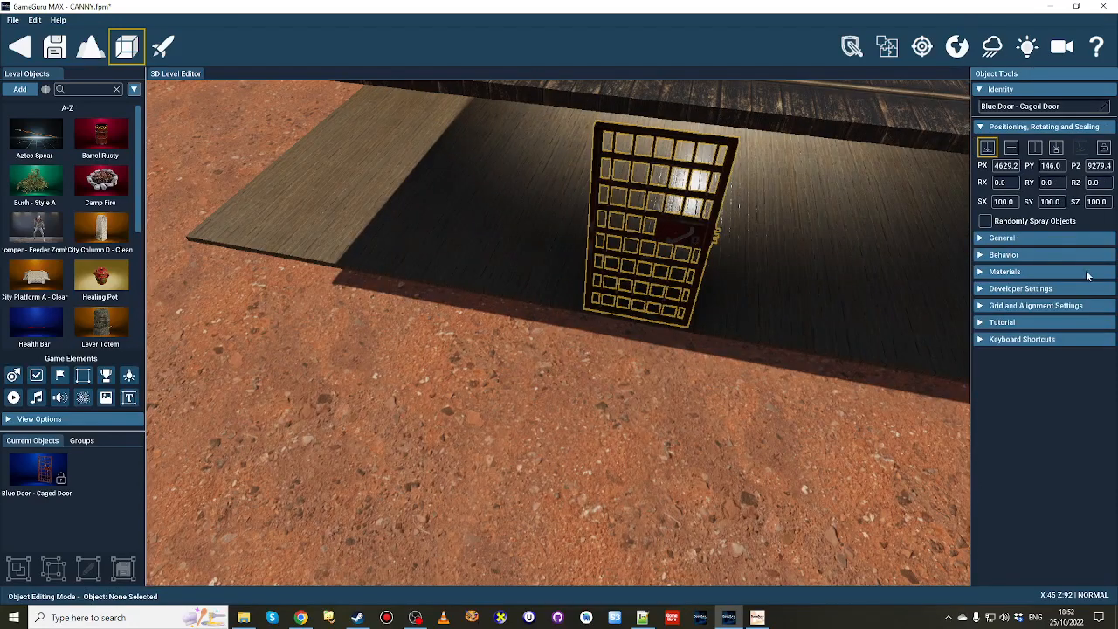
pyautogui.click(1039, 255)
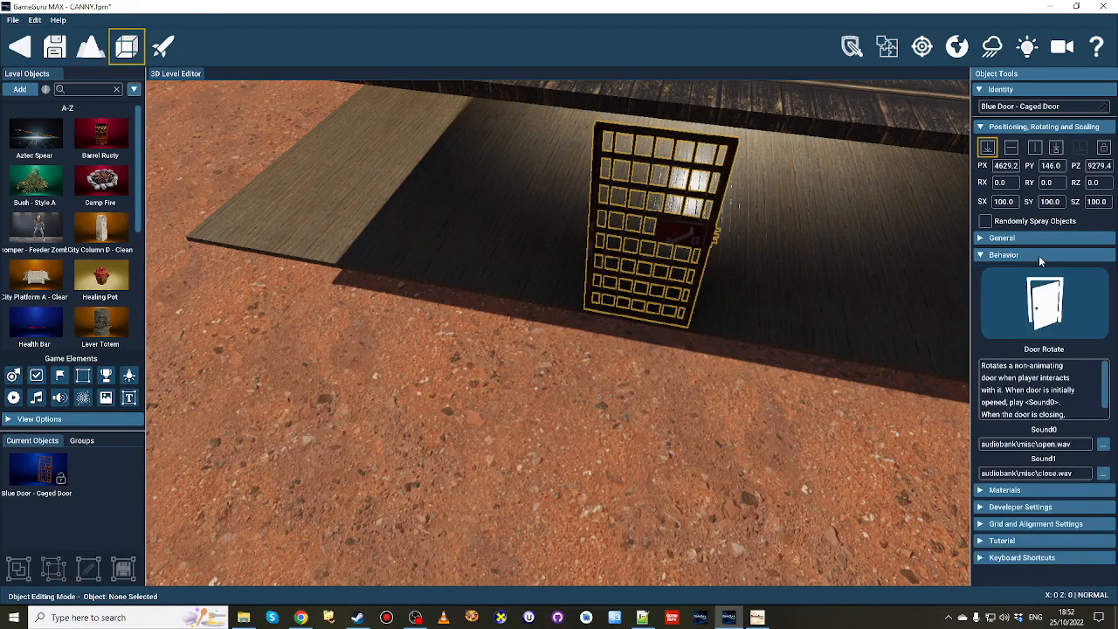
pyautogui.click(1060, 310)
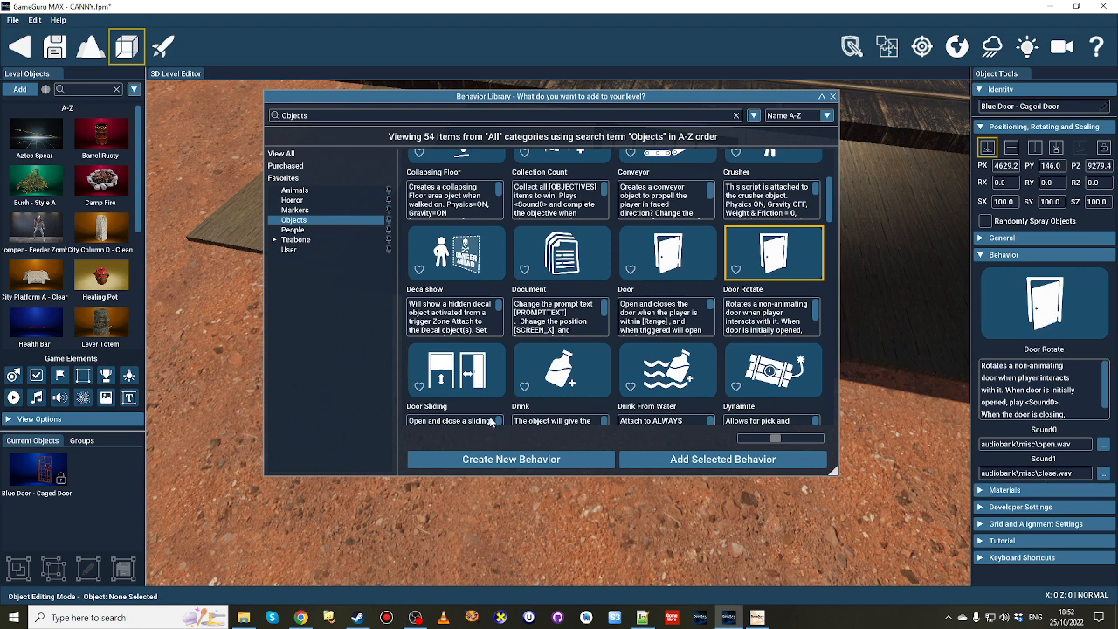
pyautogui.click(450, 382)
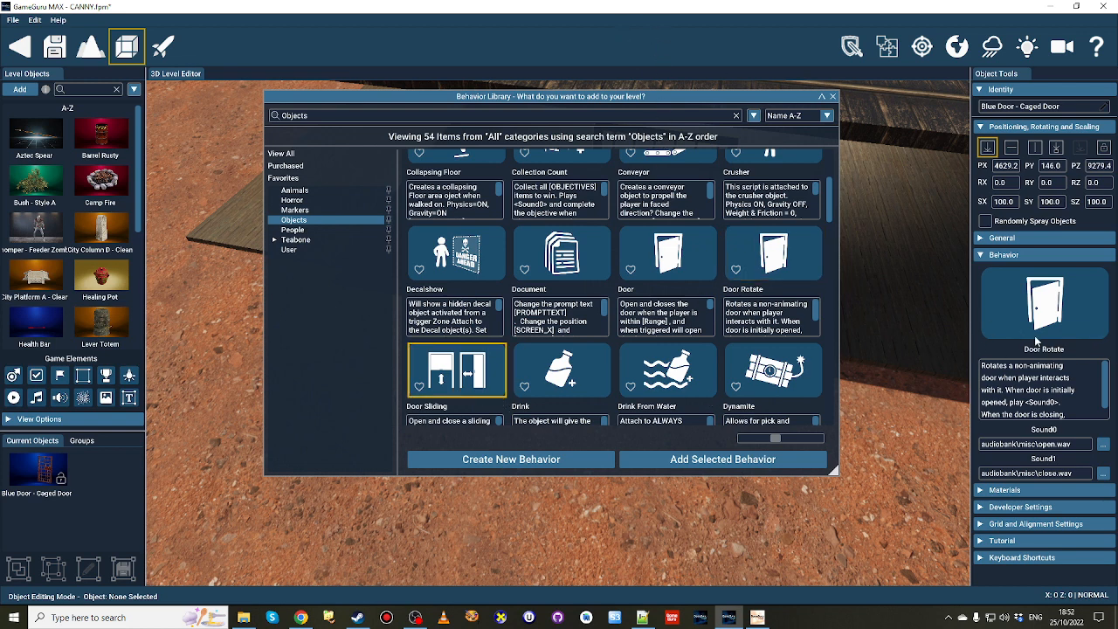
pyautogui.click(725, 459)
pyautogui.scroll(-3, 1047, 336)
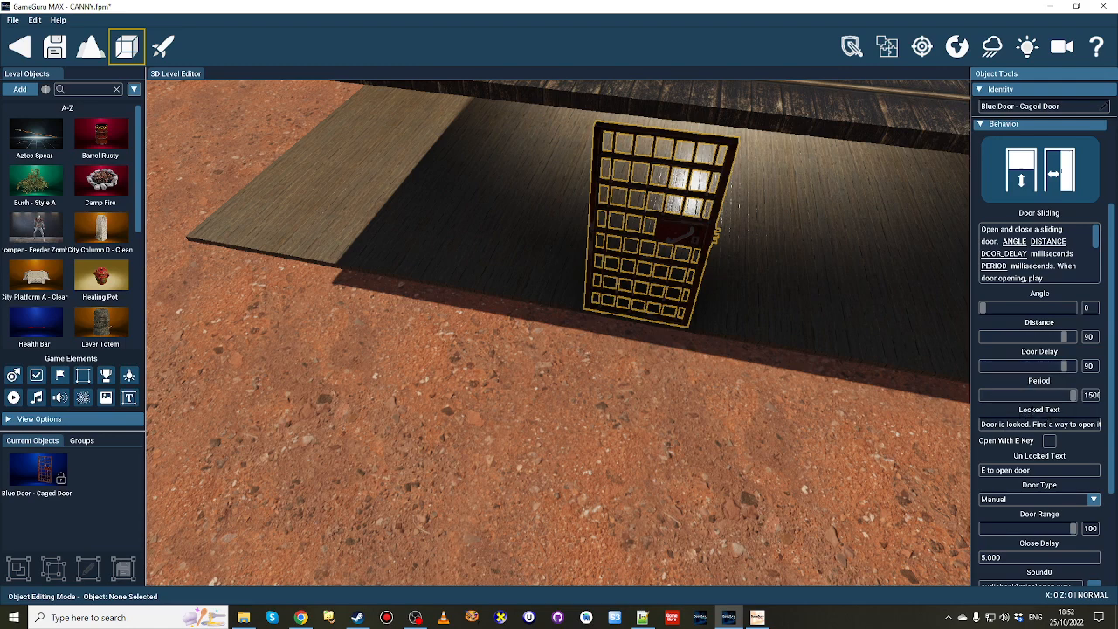
pyautogui.scroll(-2, 1098, 448)
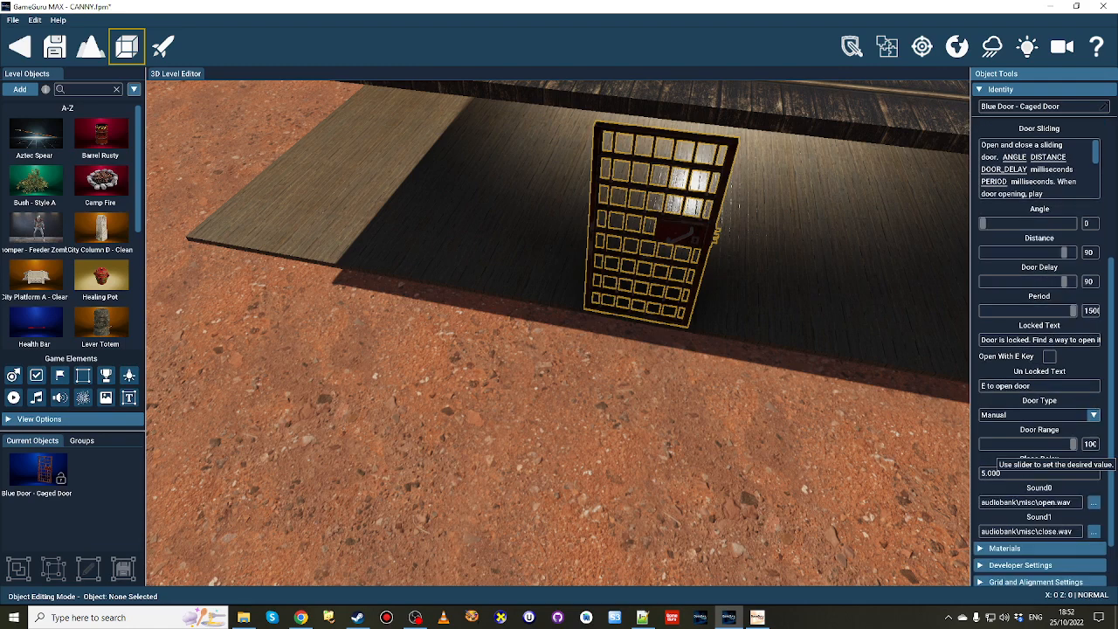
pyautogui.click(1051, 416)
pyautogui.click(1051, 421)
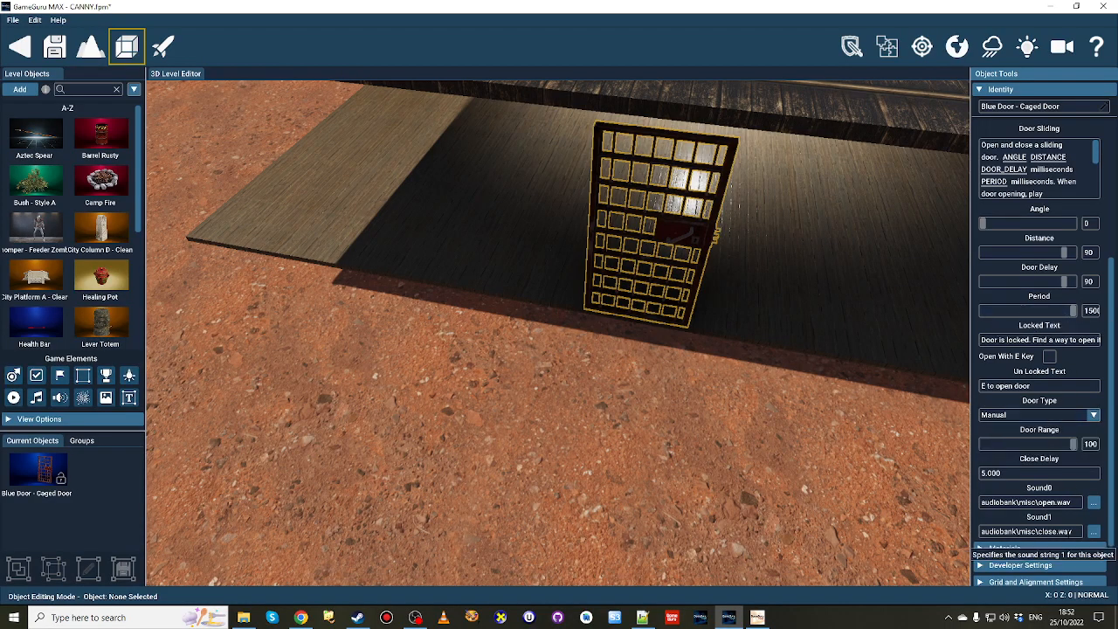
# Examine the outer walls and the interior caged door leading from the open-sided room to the pink-walled room.
pyautogui.moveTo(724, 465); pyautogui.dragTo(760, 428, button='right')
pyautogui.press('w')
pyautogui.press('s')
pyautogui.press('w')
pyautogui.press('d')
pyautogui.moveTo(699, 448); pyautogui.dragTo(713, 453, button='right')
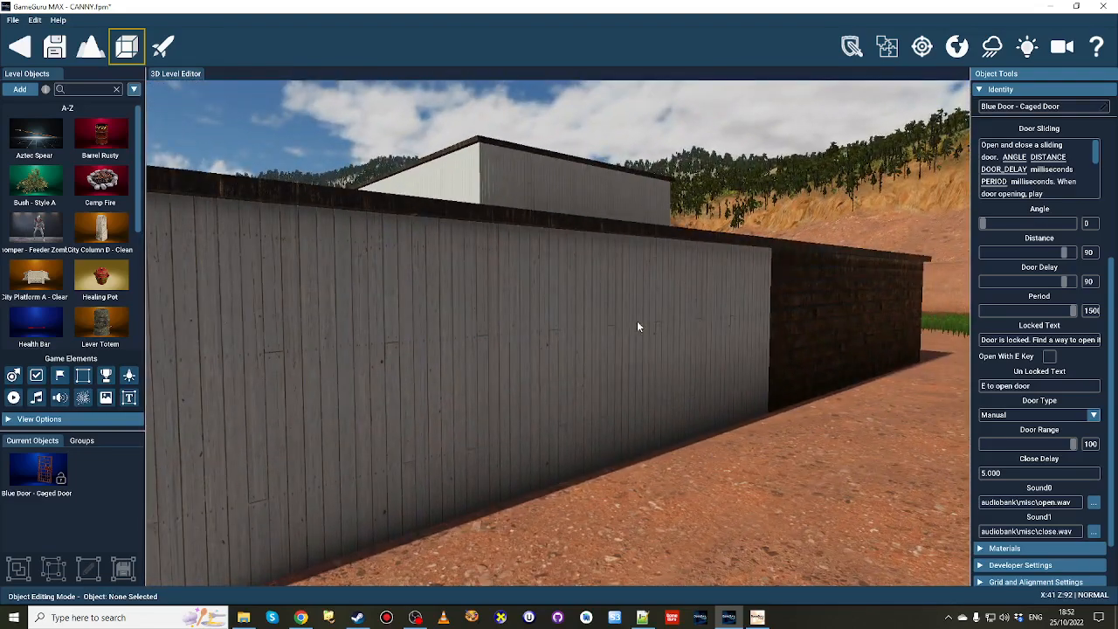
pyautogui.press('s')
pyautogui.moveTo(637, 320); pyautogui.dragTo(610, 343, button='right')
pyautogui.moveTo(713, 289); pyautogui.dragTo(648, 304, button='right')
pyautogui.press('w')
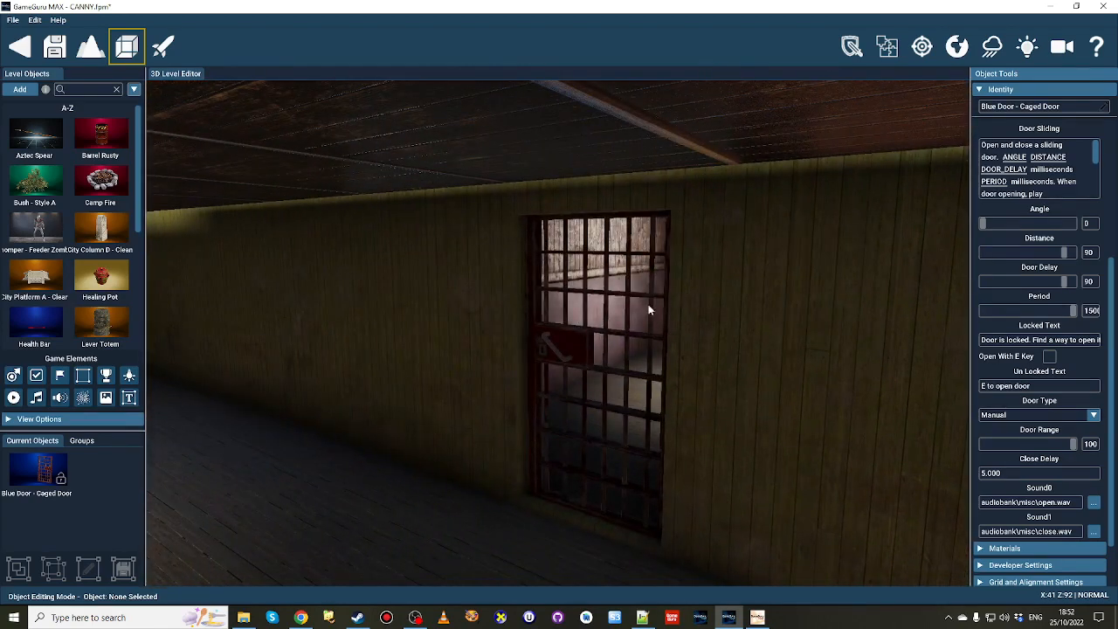
# Select the whole building from outside and the front caged door separately to compare what each selection includes.
pyautogui.click(586, 357)
pyautogui.moveTo(585, 356); pyautogui.dragTo(458, 319, button='right')
pyautogui.press('w')
pyautogui.click(603, 333)
pyautogui.press('w')
pyautogui.press('w')
pyautogui.press('s')
pyautogui.press('s')
pyautogui.moveTo(603, 334); pyautogui.dragTo(628, 357, button='right')
pyautogui.click(464, 365)
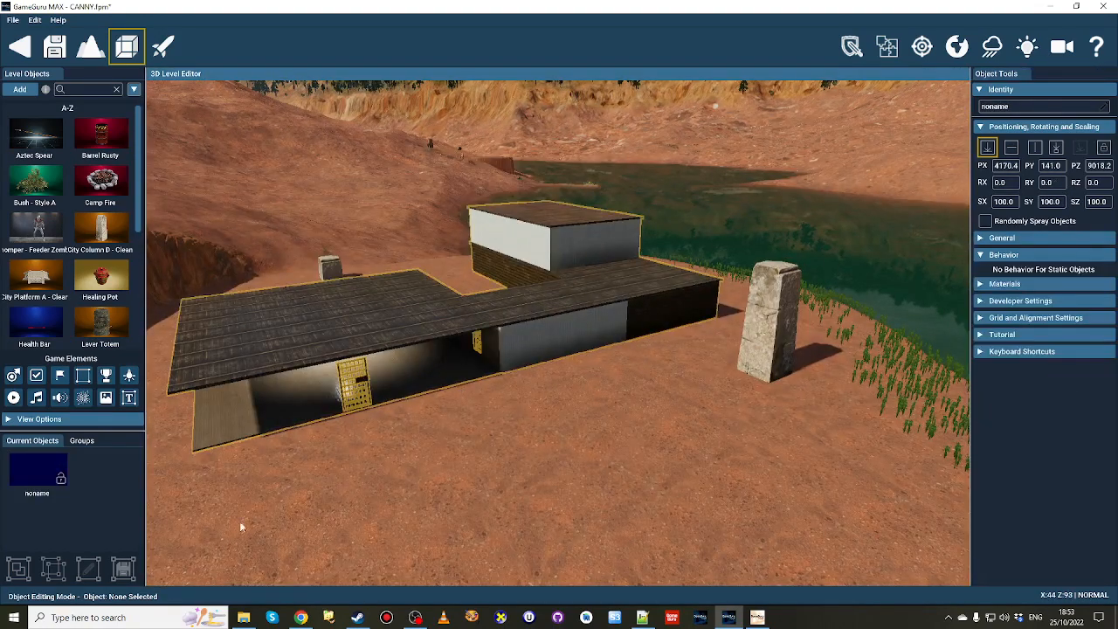
pyautogui.click(365, 384)
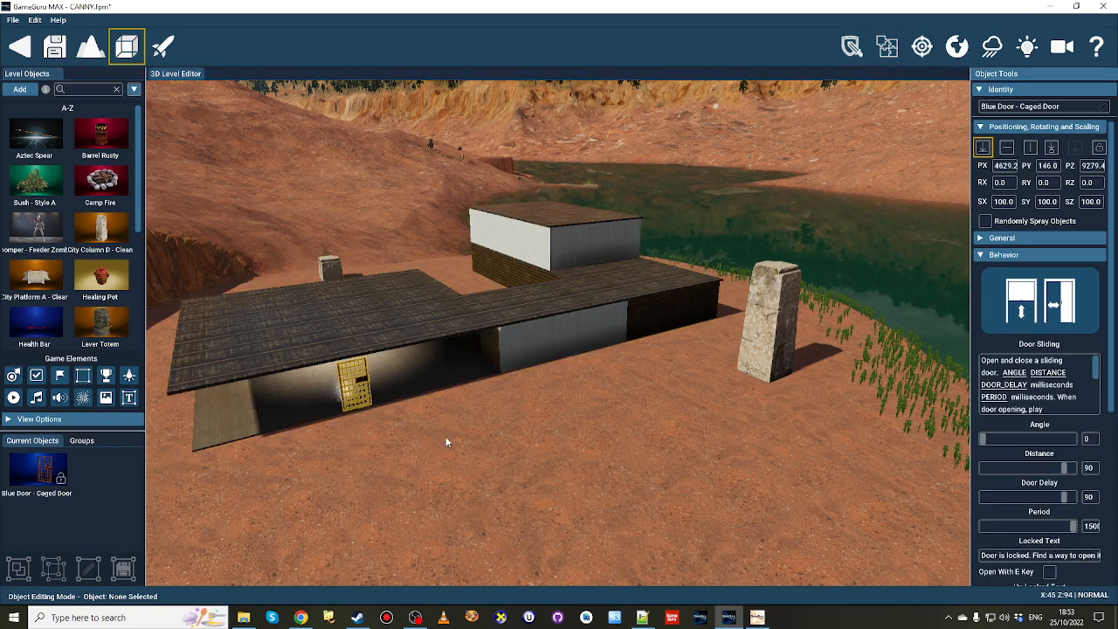
pyautogui.press('a')
pyautogui.moveTo(447, 443); pyautogui.dragTo(447, 442, button='right')
pyautogui.press('w')
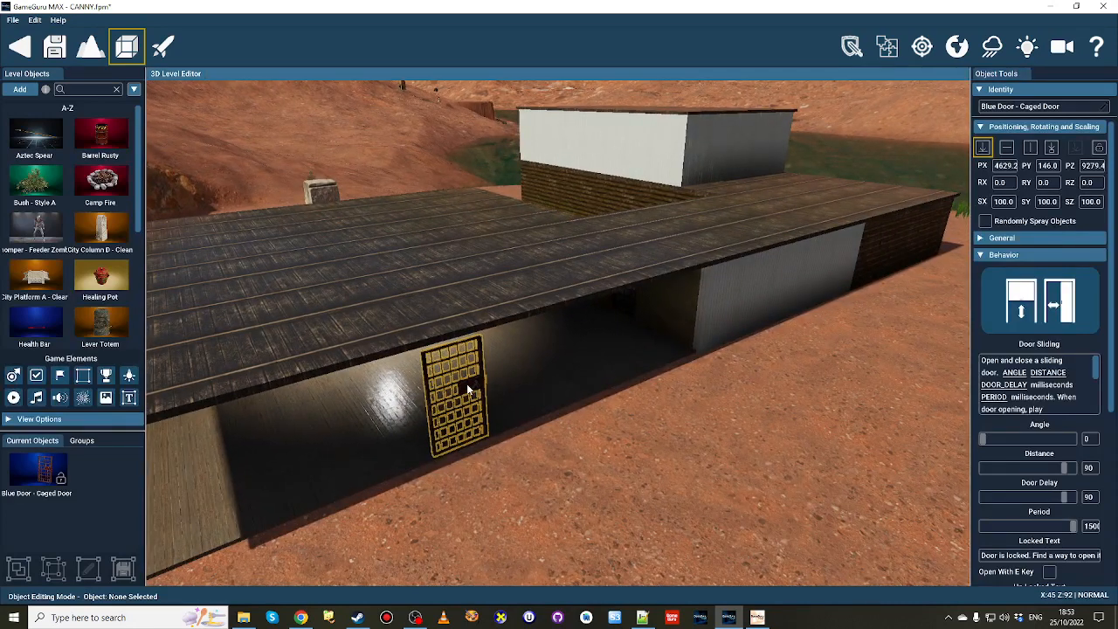
# Move the building off its separate doors, stairs and lights, and reposition it at about PX 4254.4, PZ 9024.0.
pyautogui.click(508, 364)
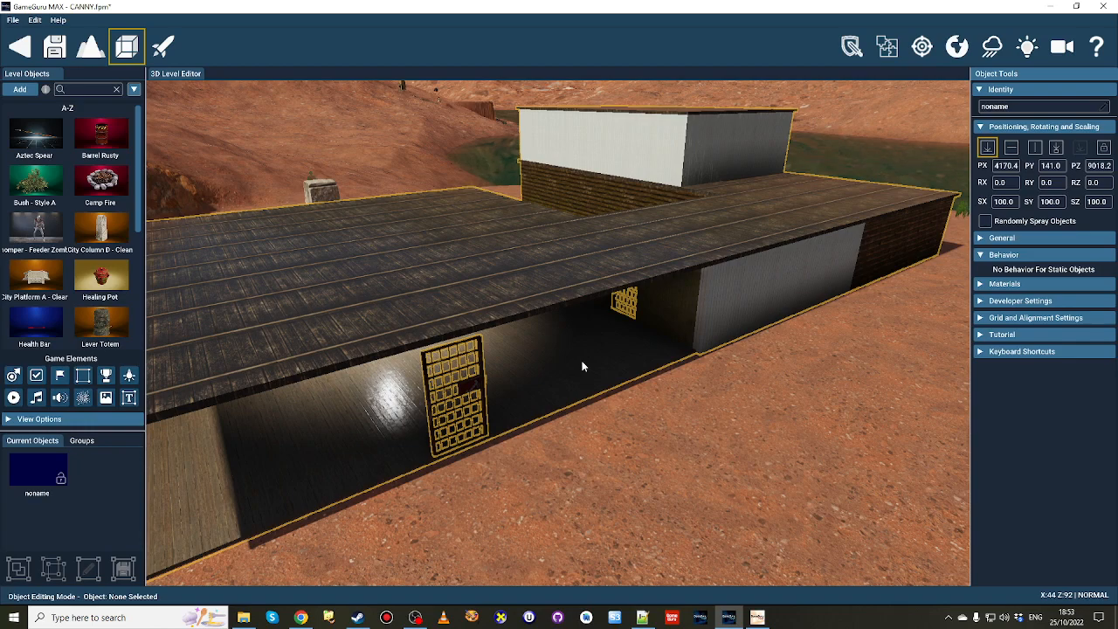
pyautogui.scroll(-5, 583, 367)
pyautogui.scroll(4, 583, 367)
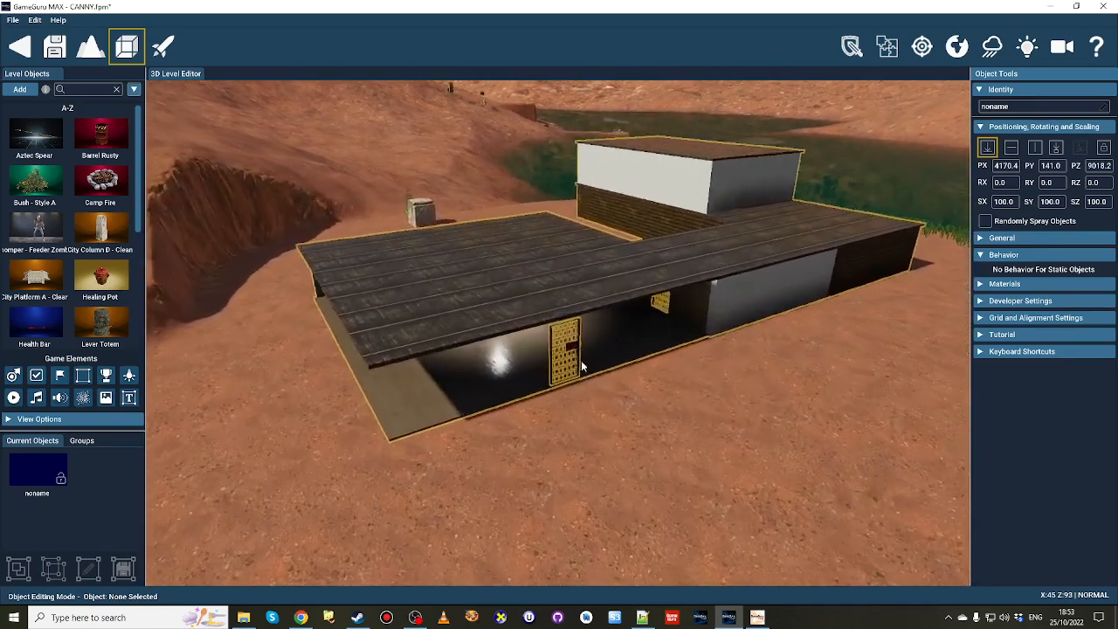
pyautogui.press('d')
pyautogui.press('s')
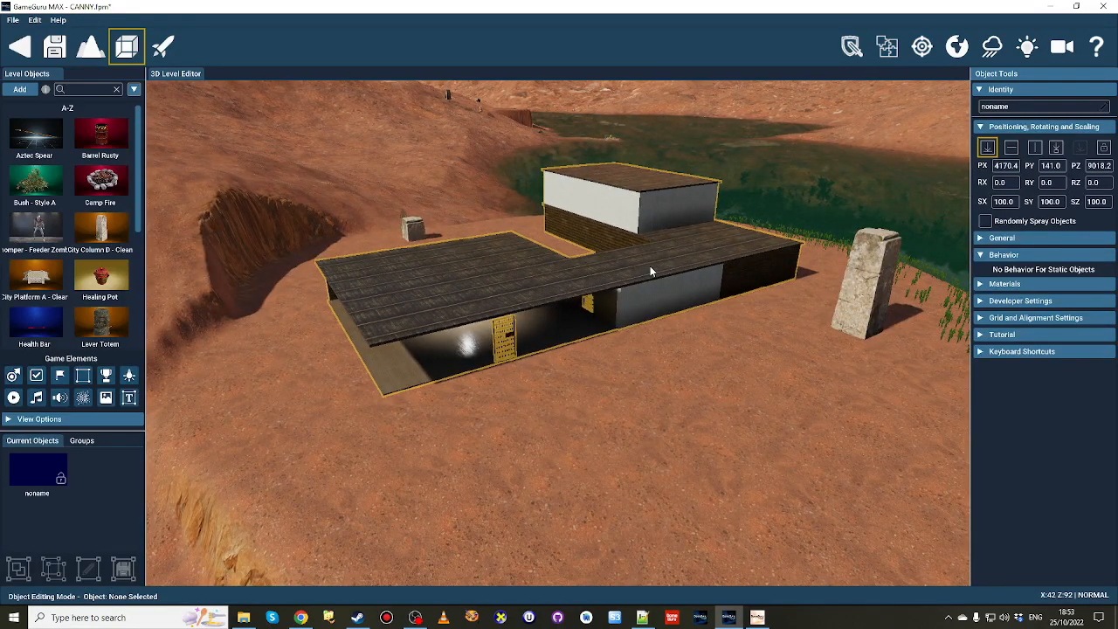
pyautogui.moveTo(653, 272); pyautogui.dragTo(440, 310)
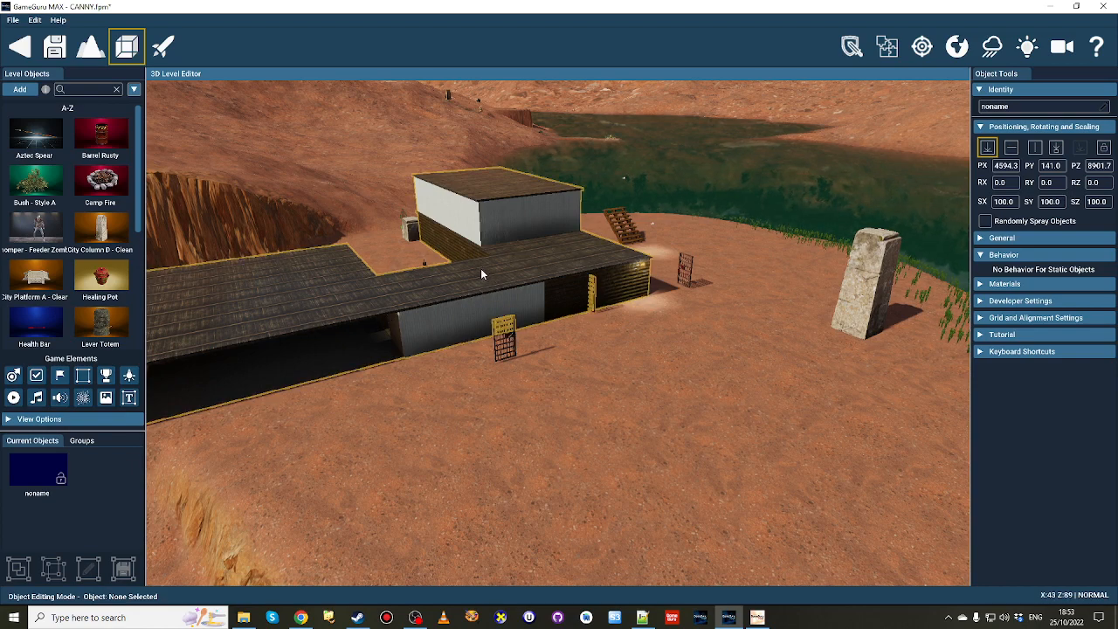
pyautogui.moveTo(551, 262); pyautogui.dragTo(639, 265)
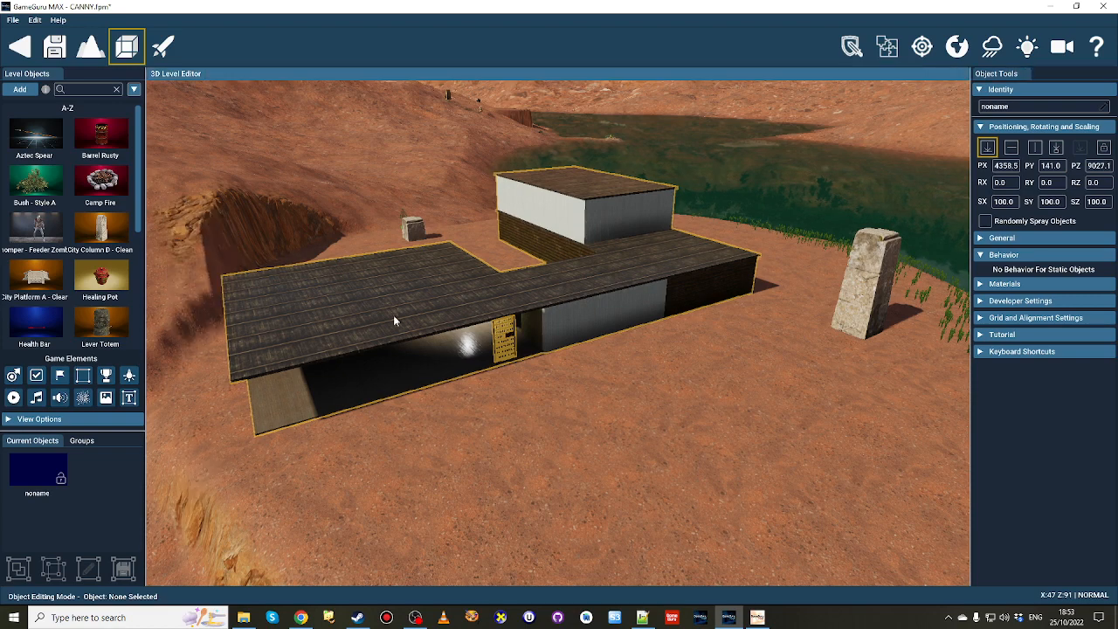
pyautogui.moveTo(394, 315); pyautogui.dragTo(454, 282)
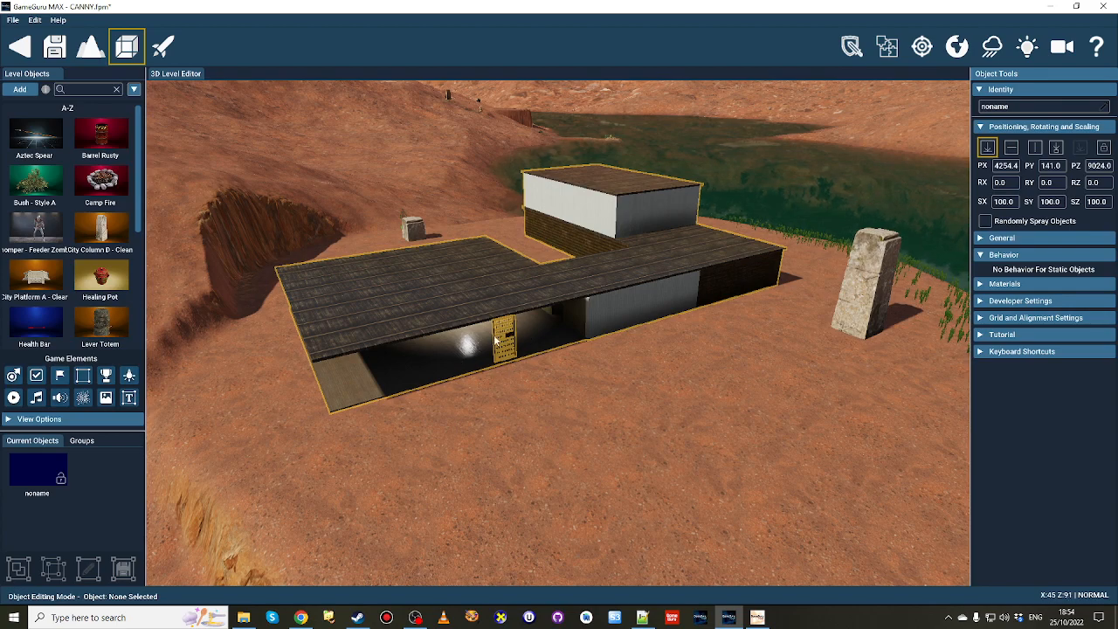
# Inspect the front caged door up close and from outside, selecting the door and the building in turn.
pyautogui.press('w')
pyautogui.moveTo(510, 355); pyautogui.dragTo(506, 54, button='right')
pyautogui.press('w')
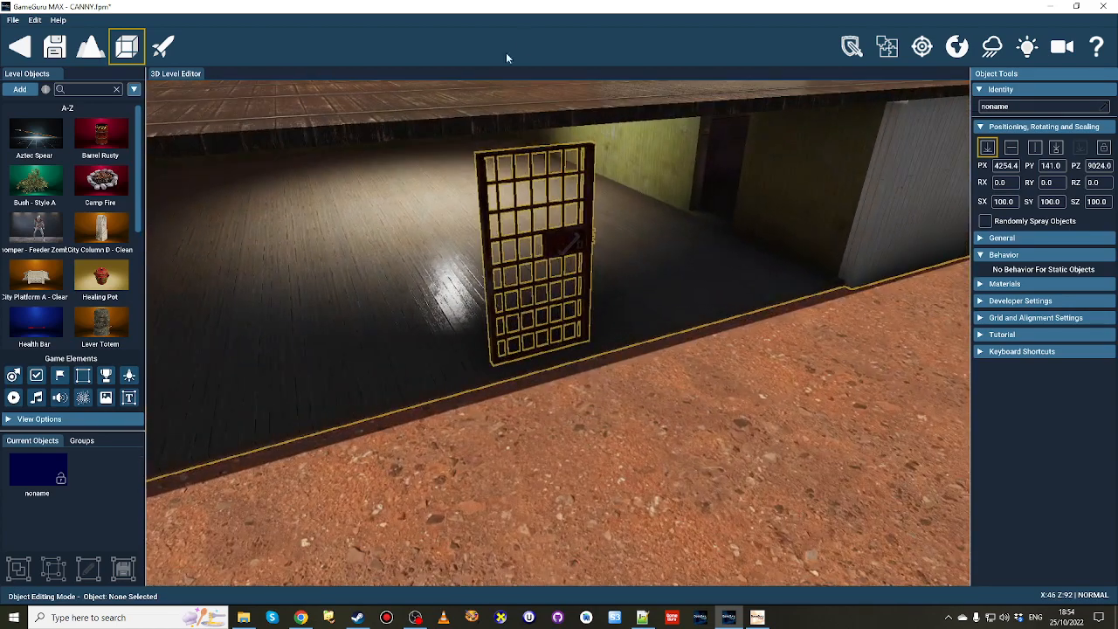
pyautogui.click(556, 245)
pyautogui.press('s')
pyautogui.moveTo(553, 245); pyautogui.dragTo(644, 256, button='right')
pyautogui.press('s')
pyautogui.press('w')
pyautogui.press('w')
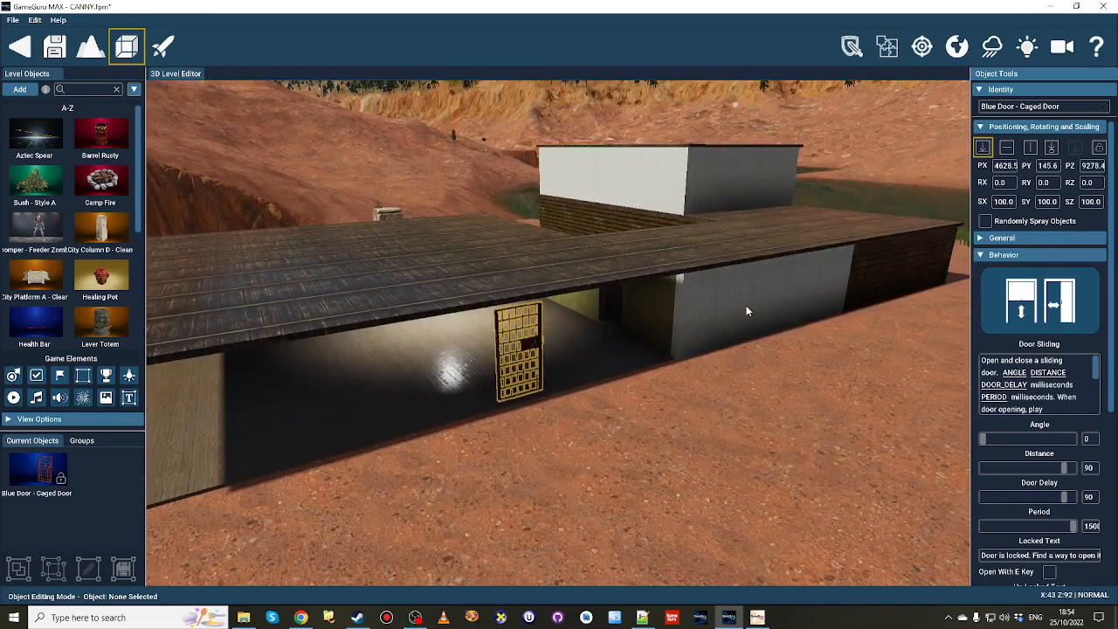
pyautogui.click(723, 290)
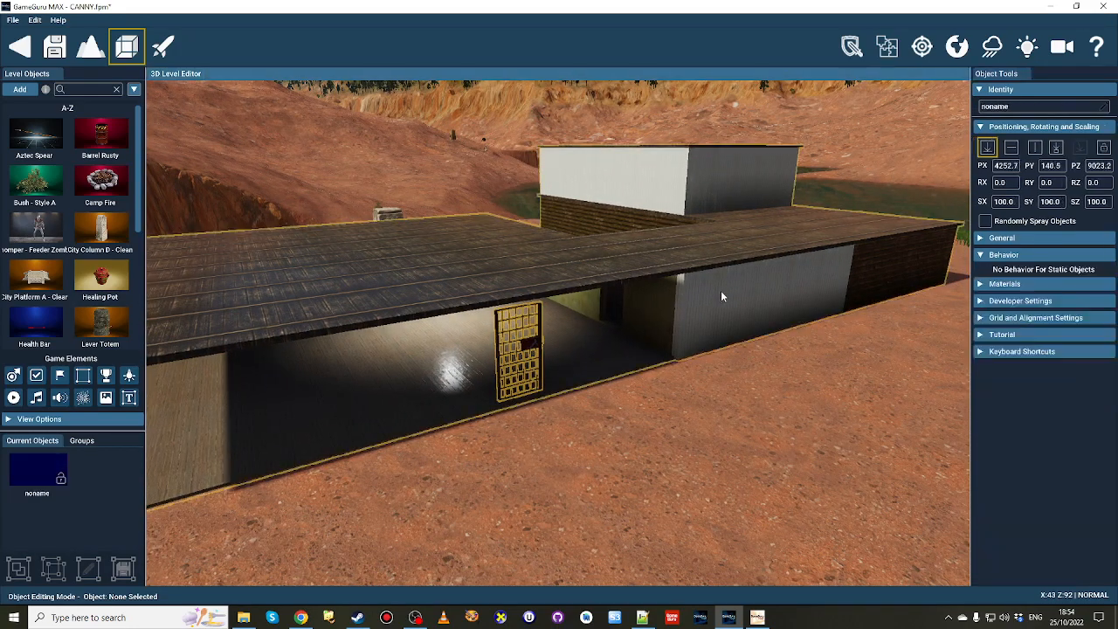
pyautogui.click(530, 346)
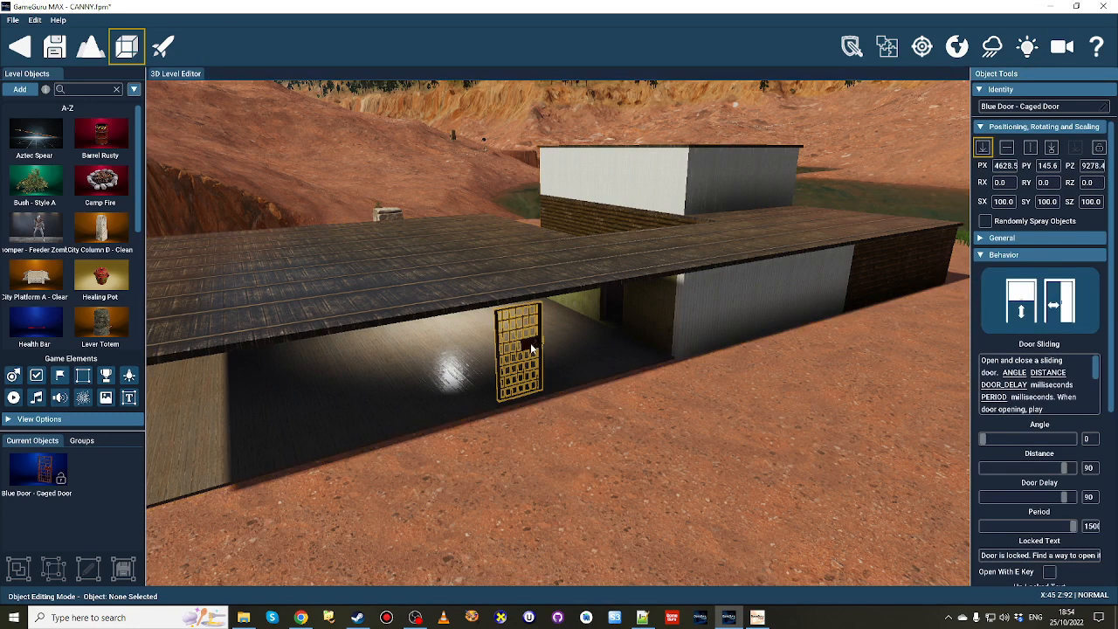
# Alternate the selection between the building and its front caged door to compare their separate object properties.
pyautogui.click(706, 309)
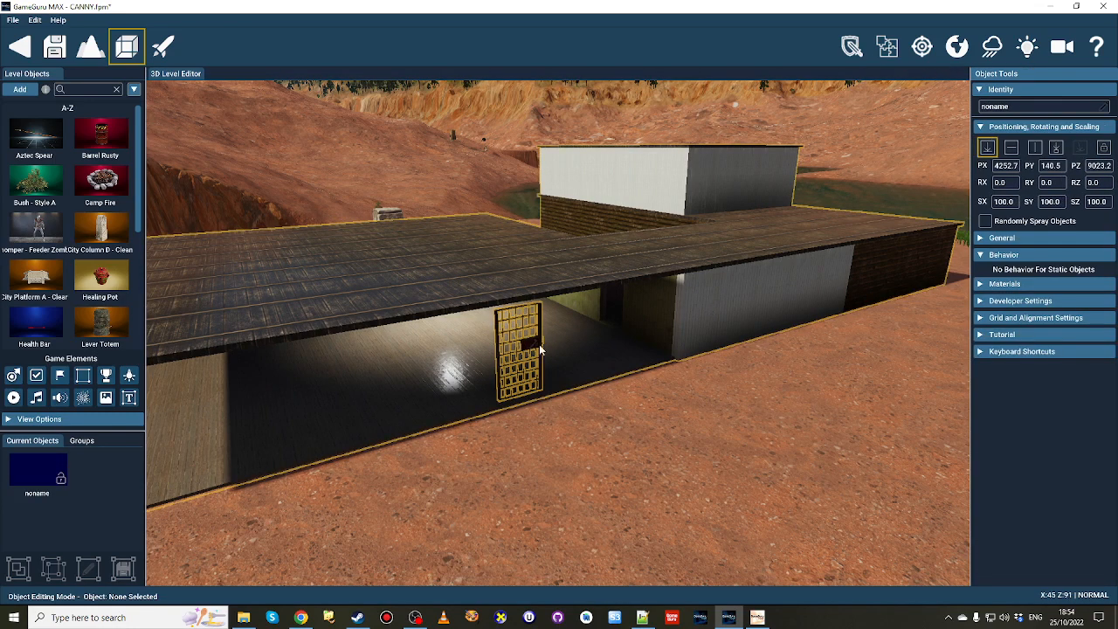
pyautogui.click(539, 344)
pyautogui.click(700, 320)
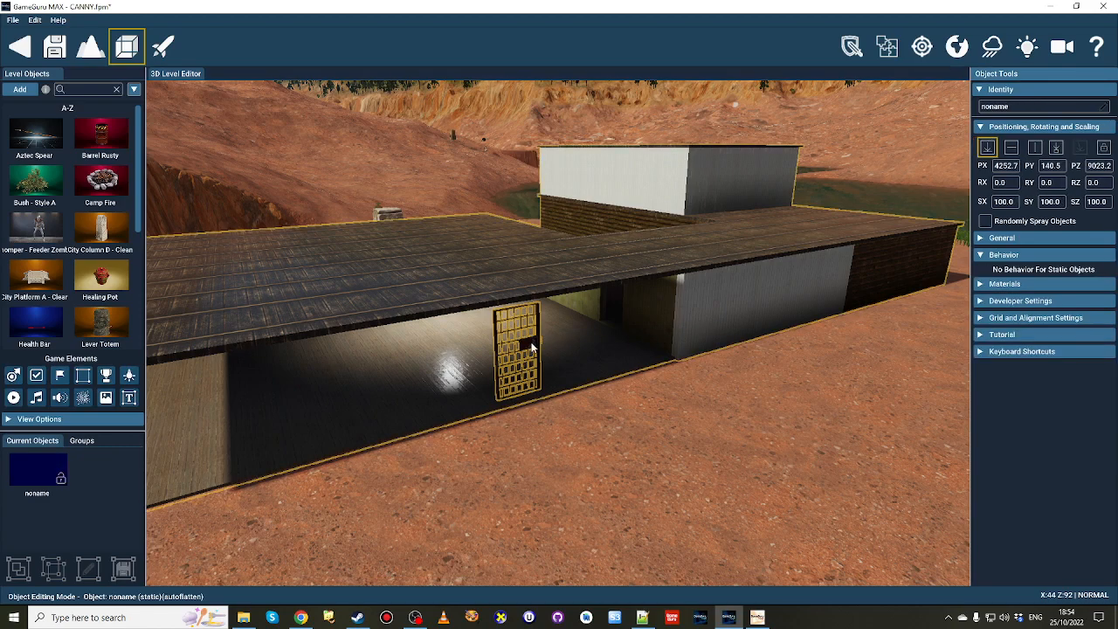
pyautogui.click(531, 346)
pyautogui.click(718, 310)
# Survey the selected building from outside, viewing its roofs, open-sided room and front caged door from several distances and angles.
pyautogui.press('s')
pyautogui.moveTo(569, 340); pyautogui.dragTo(528, 338, button='right')
pyautogui.press('w')
pyautogui.press('s')
pyautogui.press('s')
pyautogui.press('d')
pyautogui.press('w')
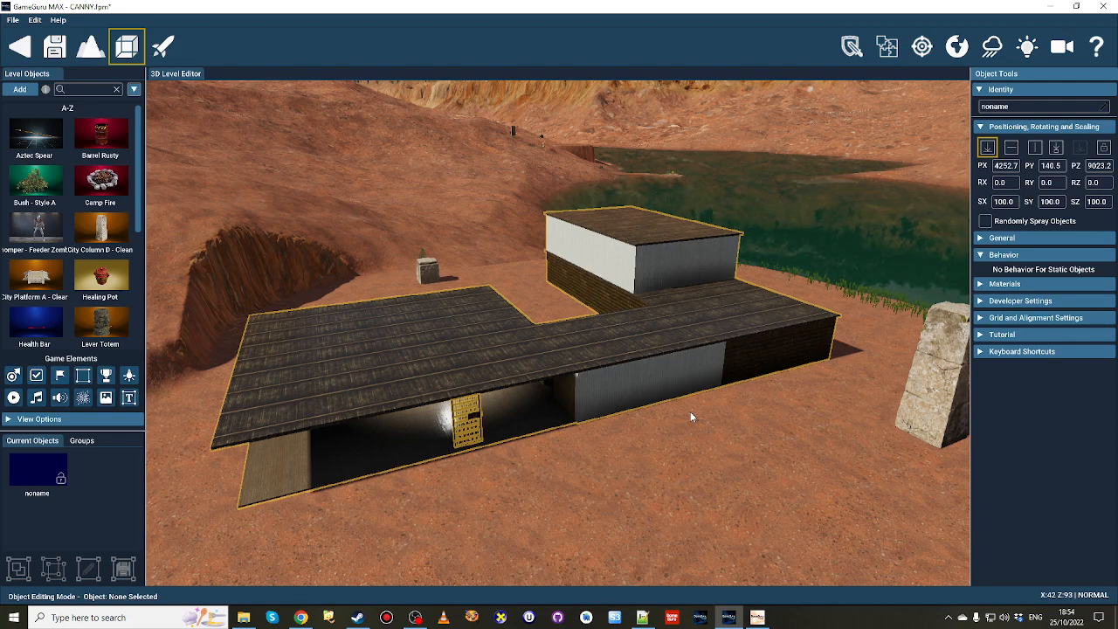
pyautogui.moveTo(691, 417)
pyautogui.mouseDown(button='right')
pyautogui.moveTo(635, 475)
pyautogui.moveTo(687, 417)
pyautogui.mouseUp(button='right')
pyautogui.press('w')
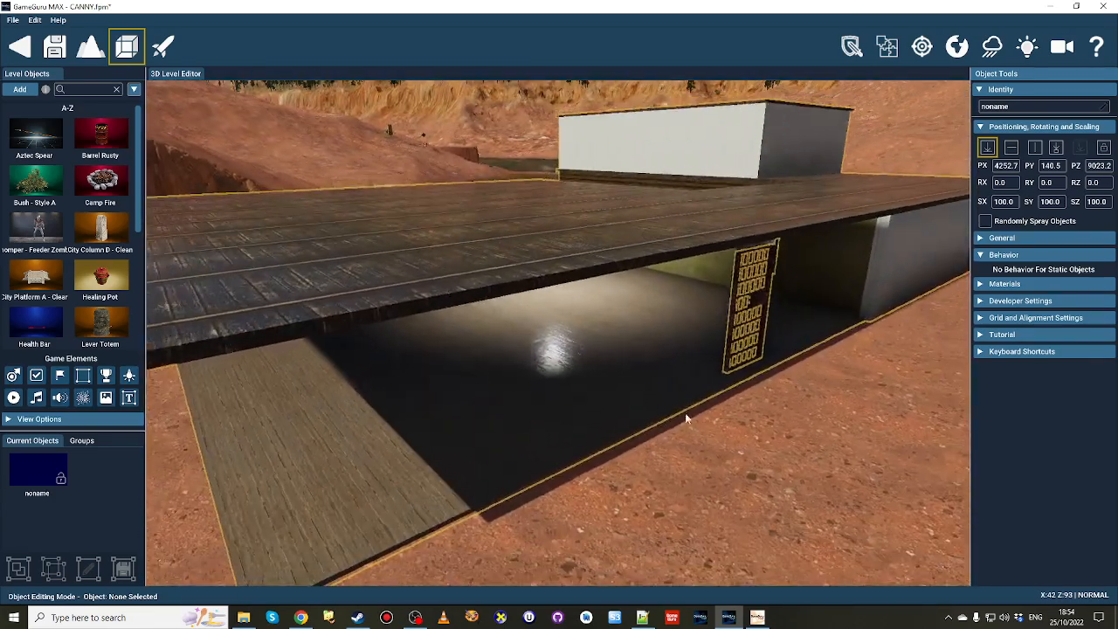
pyautogui.press('s')
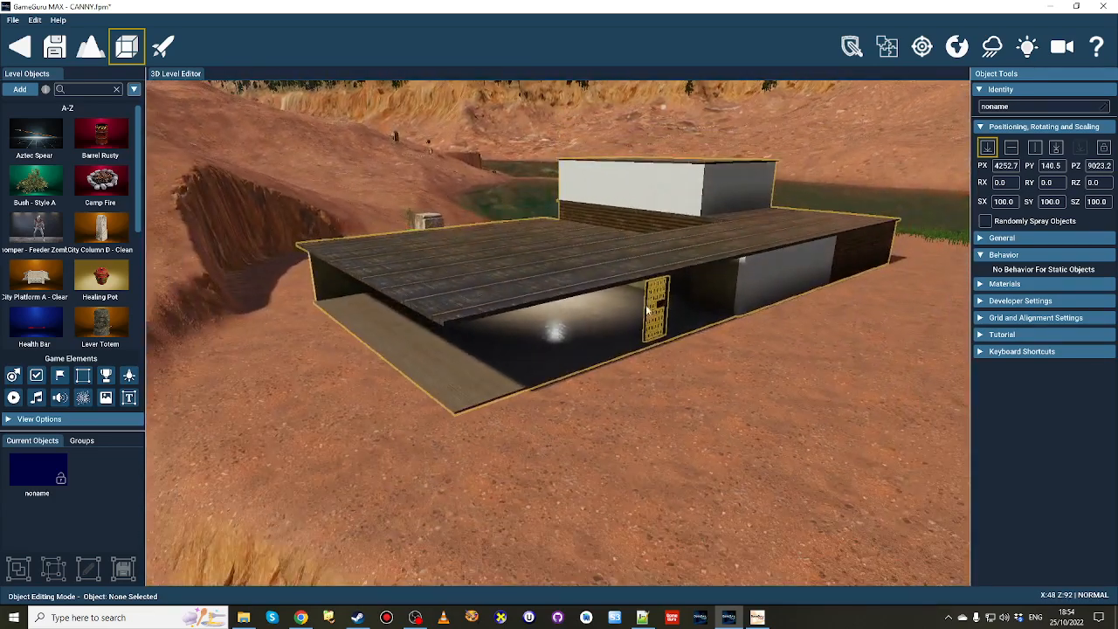
pyautogui.press('d')
pyautogui.moveTo(638, 308)
pyautogui.mouseDown(button='right')
pyautogui.moveTo(635, 284)
pyautogui.moveTo(634, 308)
pyautogui.mouseUp(button='right')
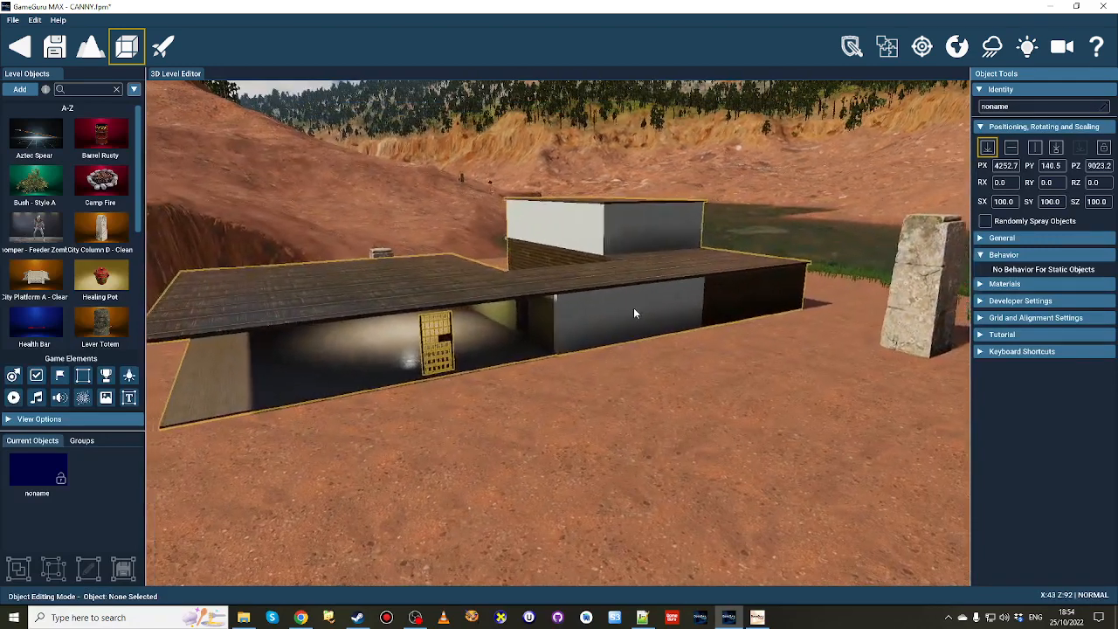
pyautogui.press('a')
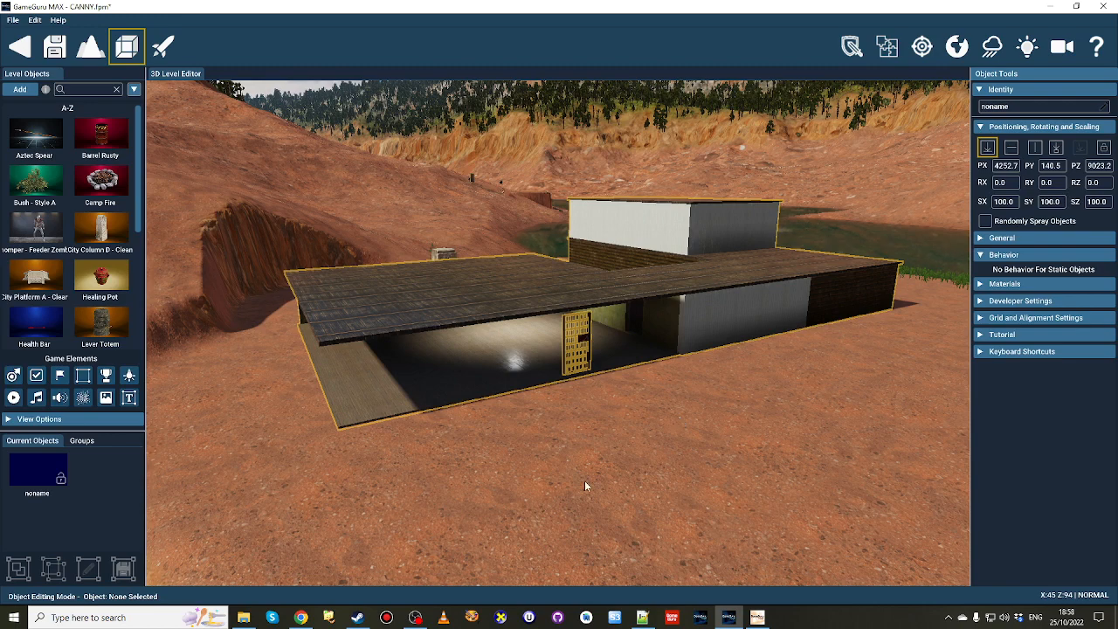
# Switch to Chrome, show the GameGuru MAX livestream-questions channel on Discord and highlight its web address.
pyautogui.click(303, 615)
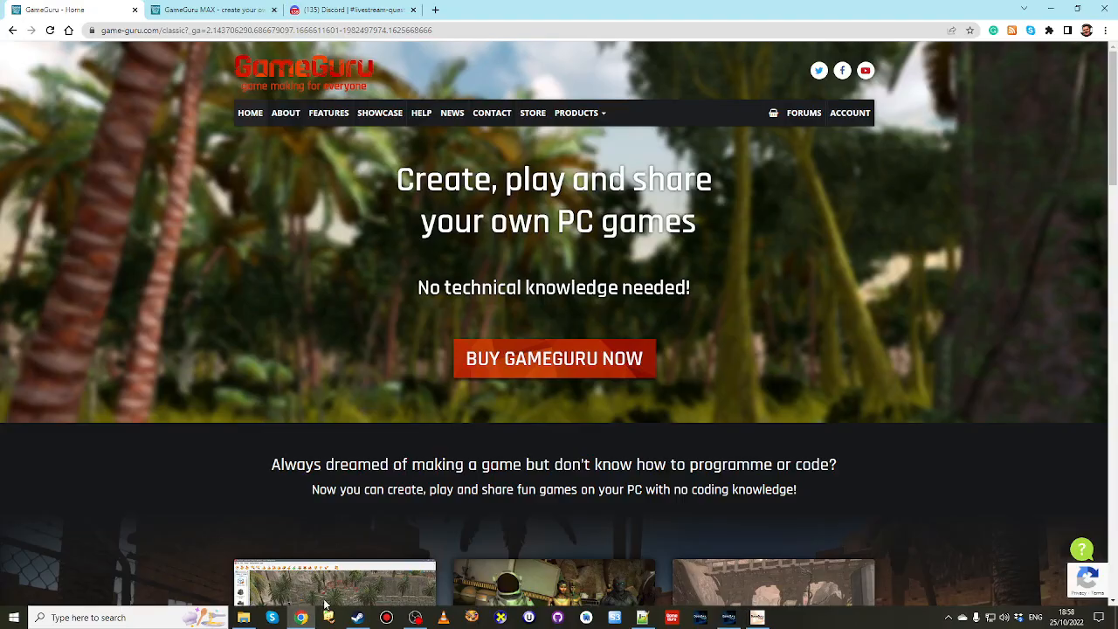
pyautogui.click(350, 10)
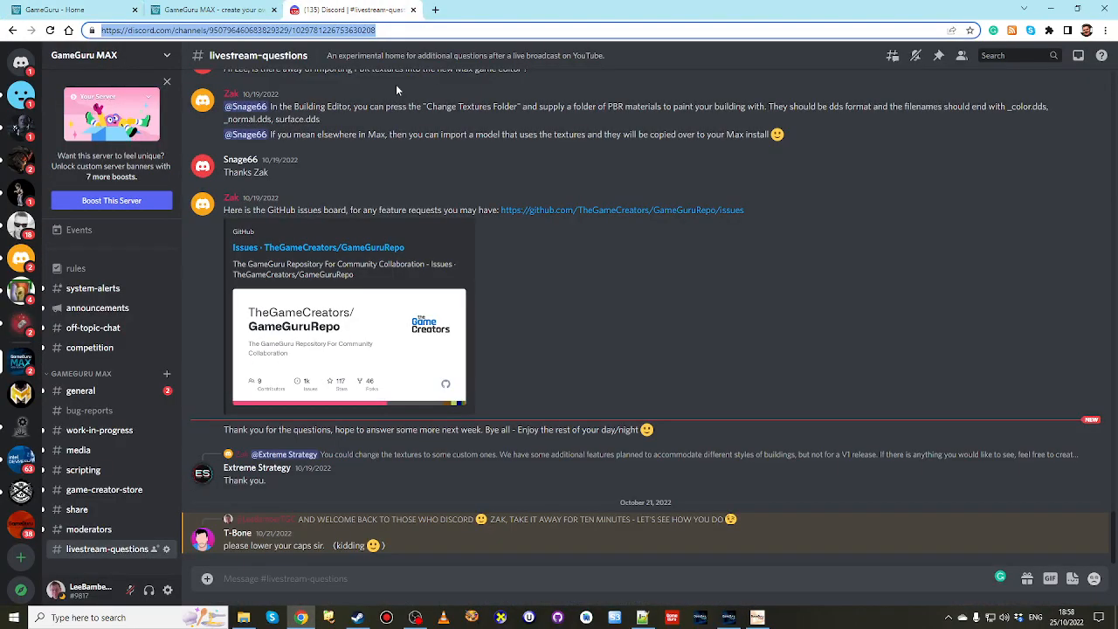
pyautogui.click(360, 32)
pyautogui.moveTo(381, 30); pyautogui.dragTo(102, 35)
pyautogui.click(389, 27)
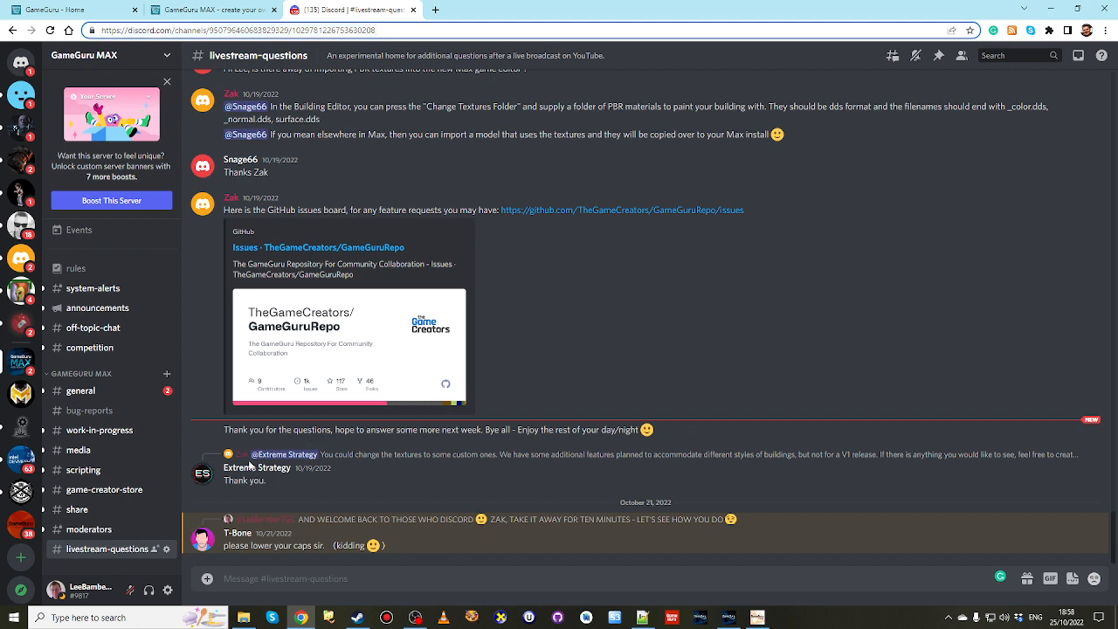